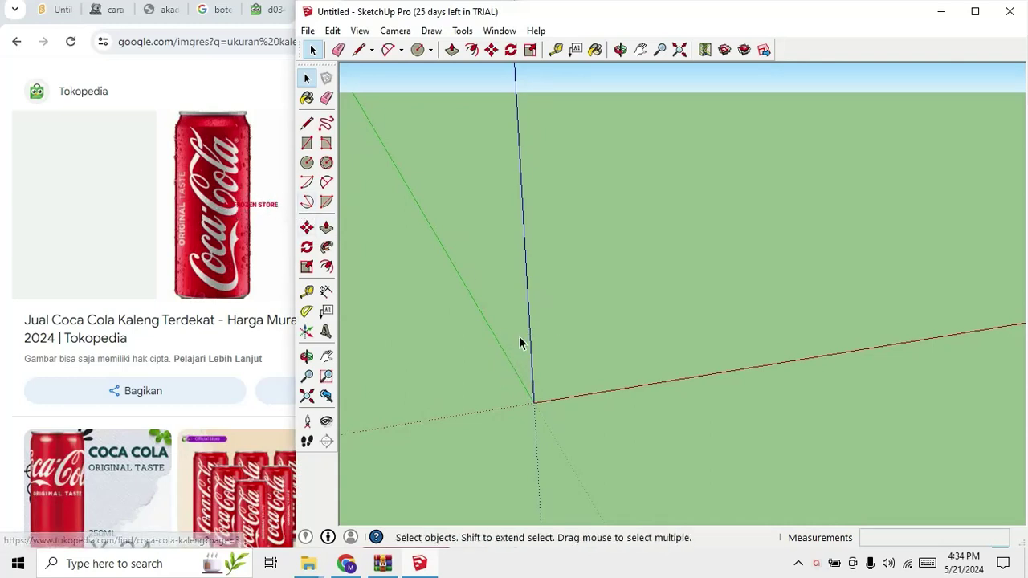
Pan the empty scene slightly with the middle mouse button.
mouse_move(521, 342)
middle_mouse_down("shift")
mouse_move(523, 390)
mouse_move(543, 418)
middle_mouse_up("shift")
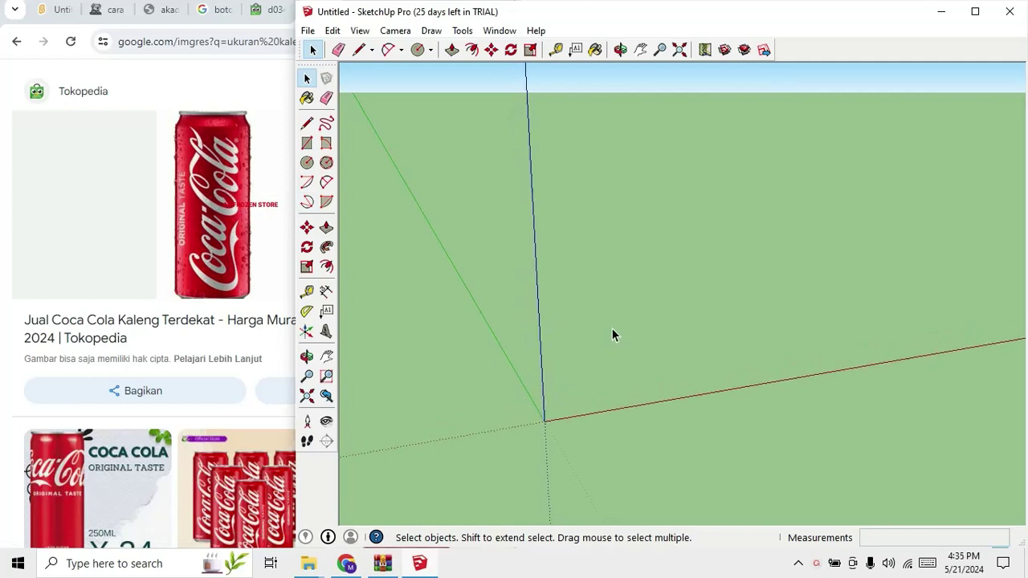
left_click(506, 34)
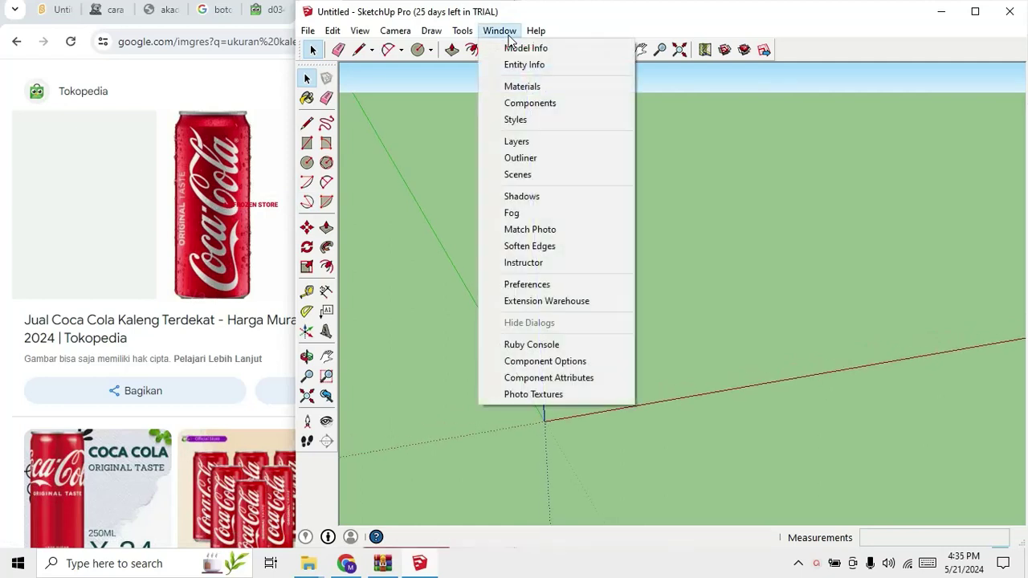
left_click(541, 50)
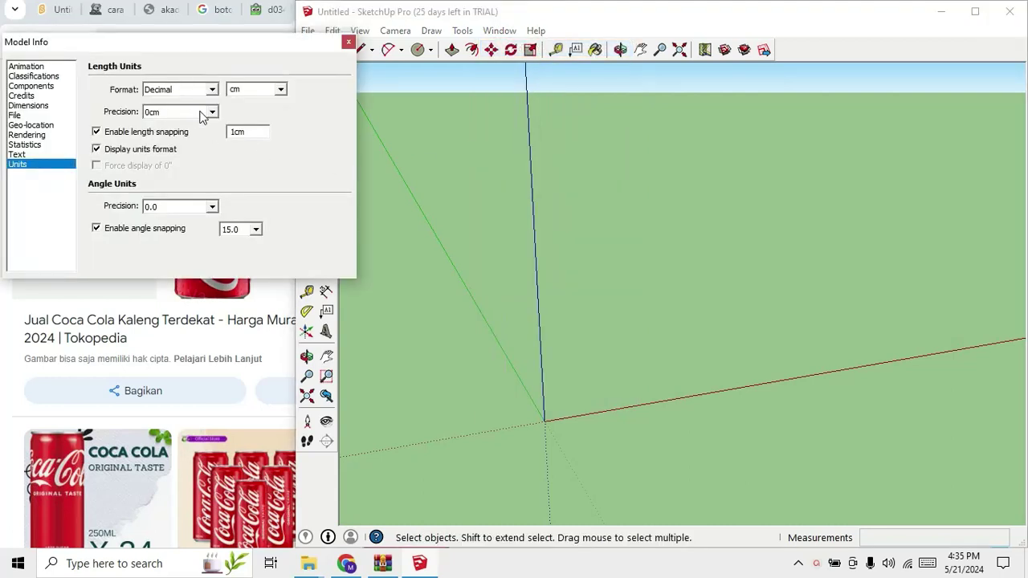
left_click(212, 89)
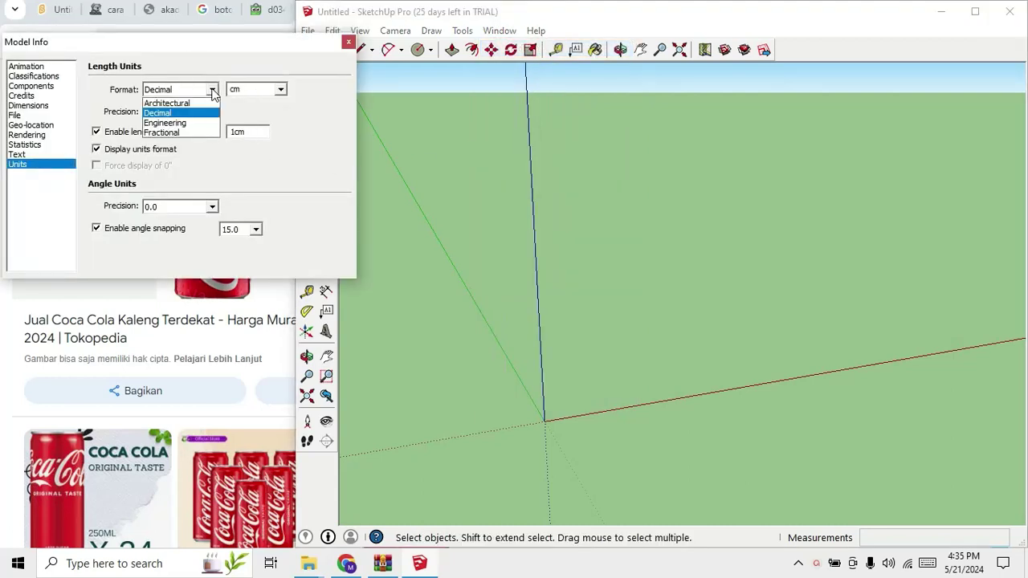
left_click(212, 91)
left_click(280, 89)
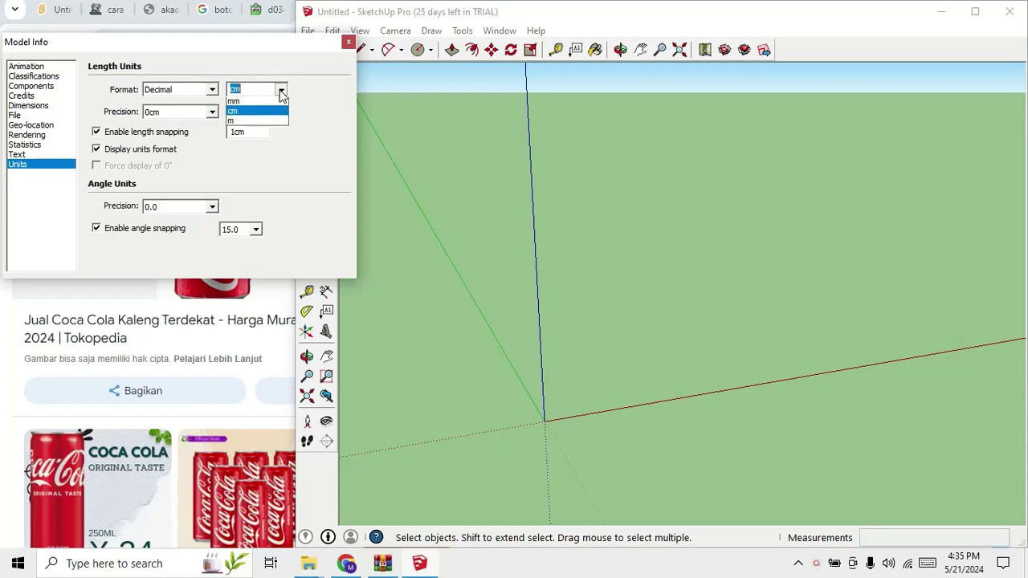
left_click(311, 126)
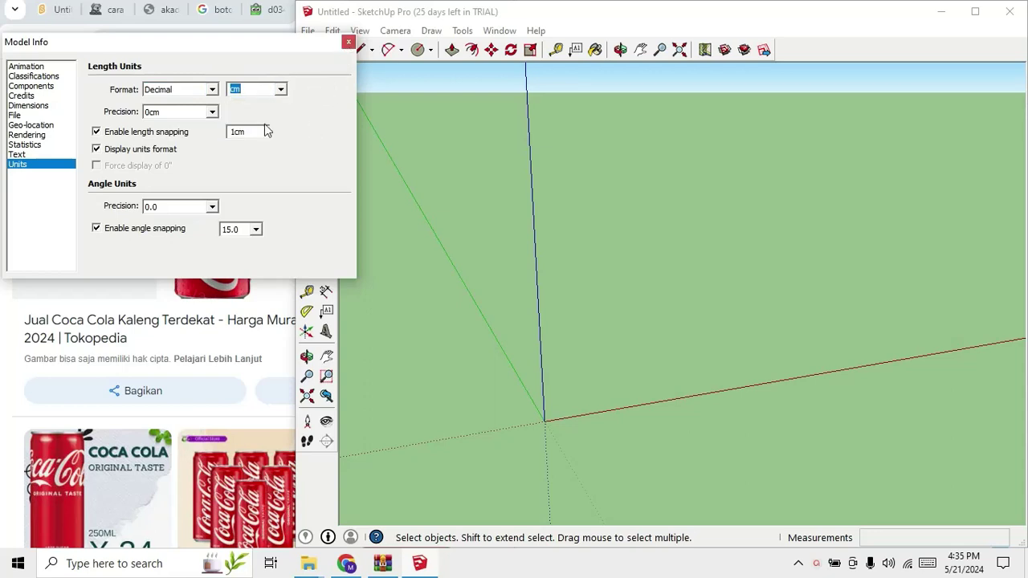
left_click(348, 43)
Place a vertical guide 4 cm to the side of the blue axis.
scroll(548, 400, "up", 2)
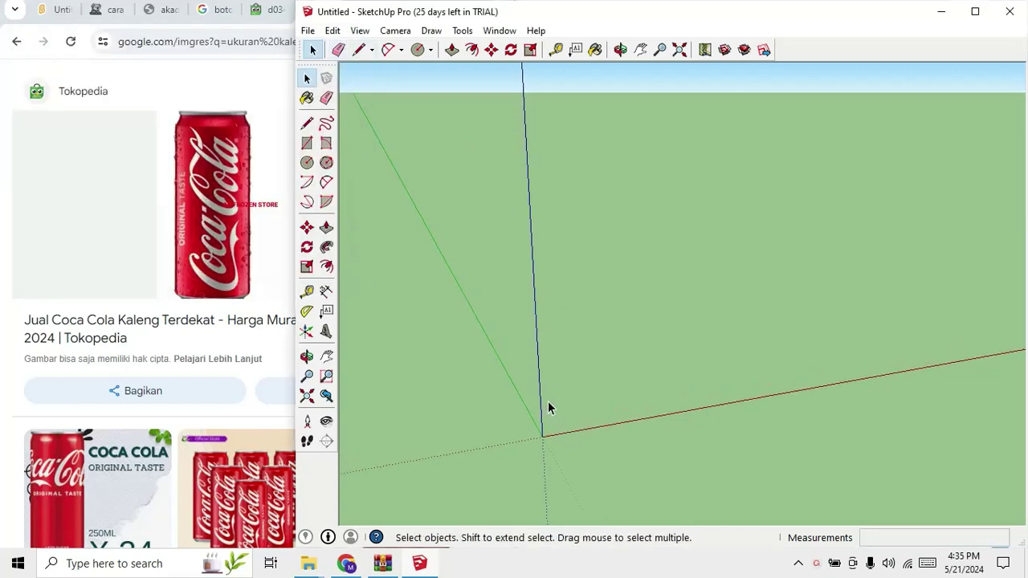
key("t")
left_click(539, 407)
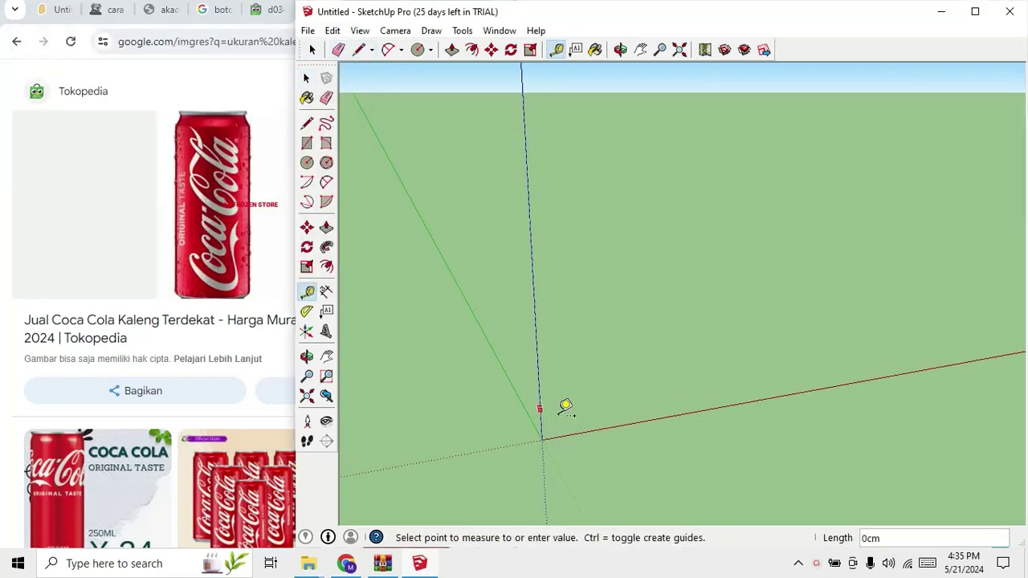
type("4")
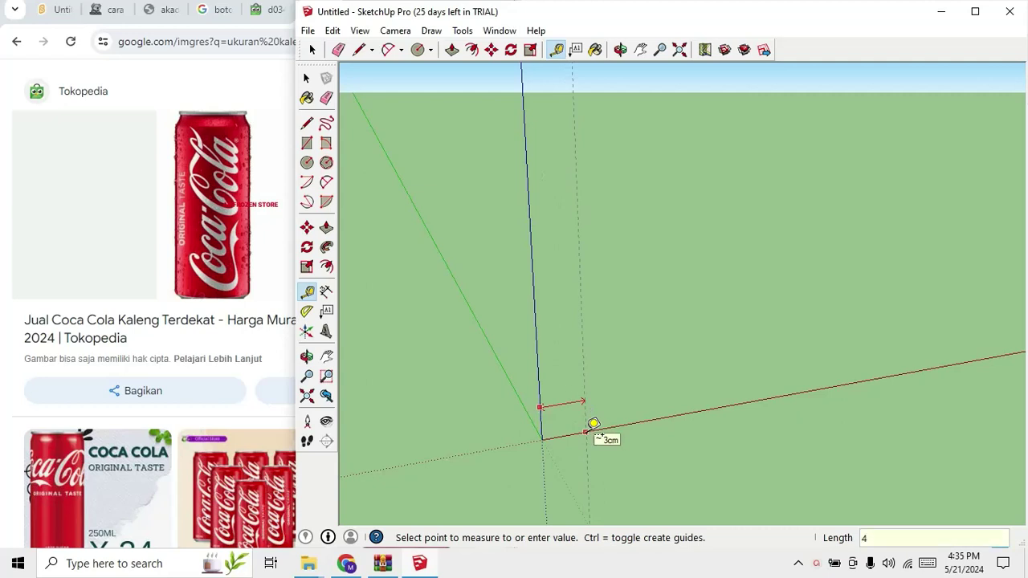
key("Return")
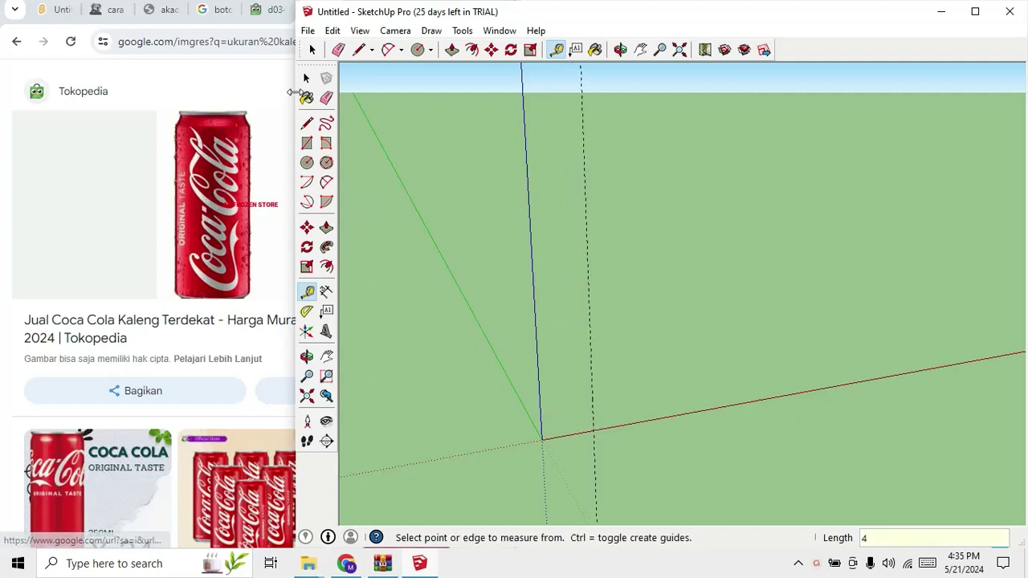
Add a horizontal guide 17 cm above the ground from the red axis.
mouse_move(290, 91)
left_mouse_down()
mouse_move(223, 91)
mouse_move(203, 103)
left_mouse_up()
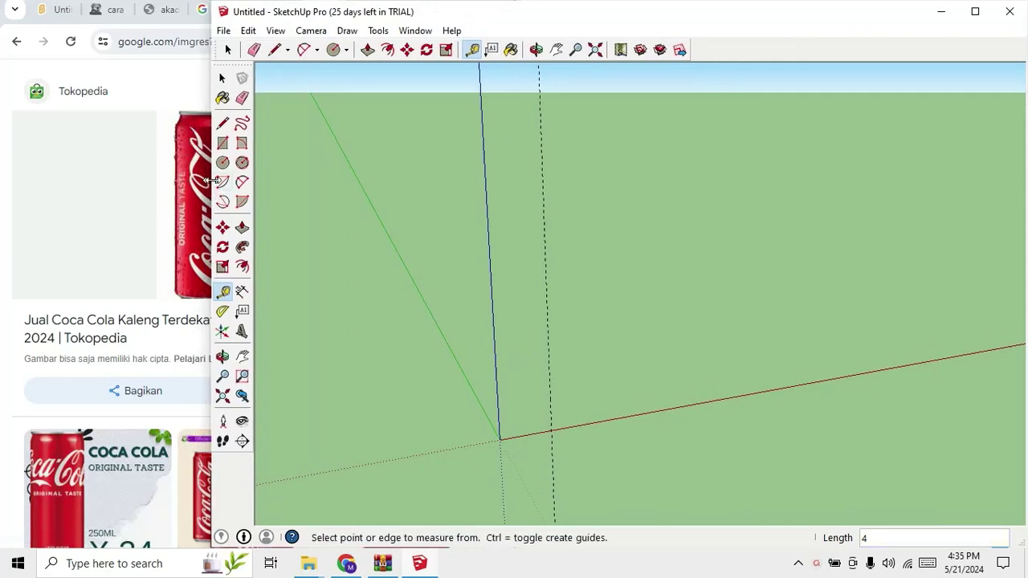
left_click_drag(213, 181, 284, 185)
left_click(563, 434)
type("17")
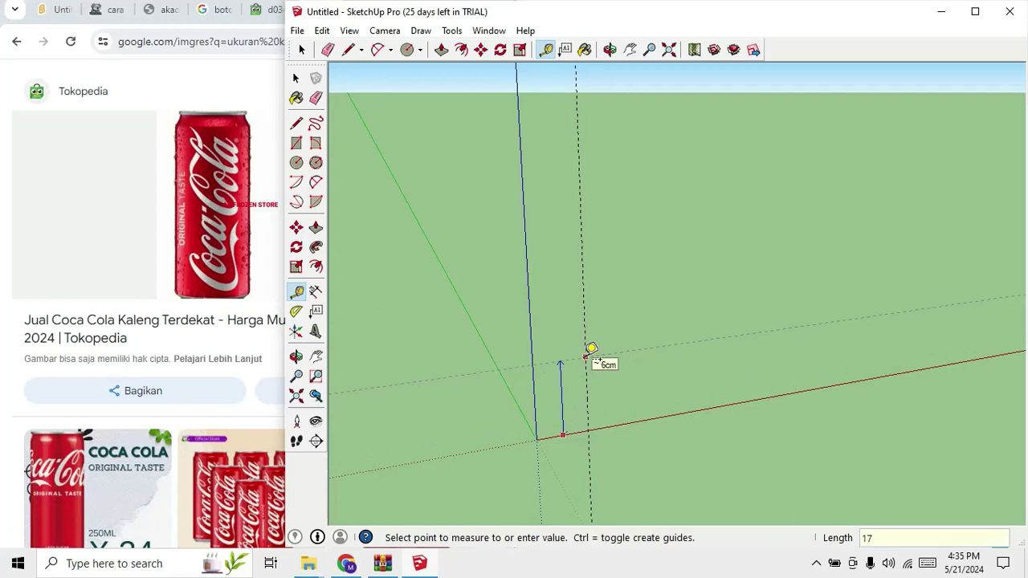
key("Return")
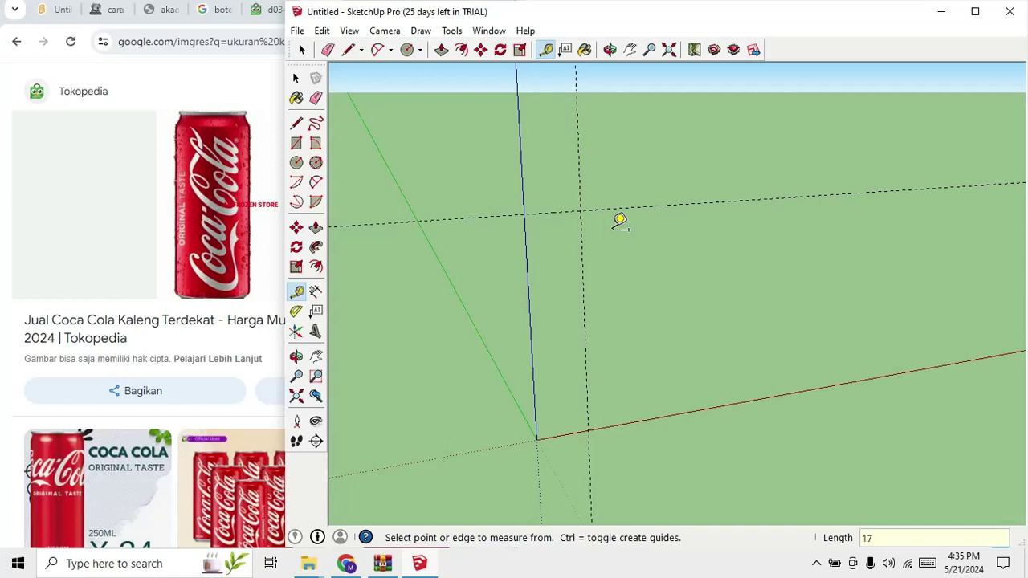
Draw an upright rectangle from the guide crossing down to the origin, then zoom in on it.
key("r")
left_click(579, 211)
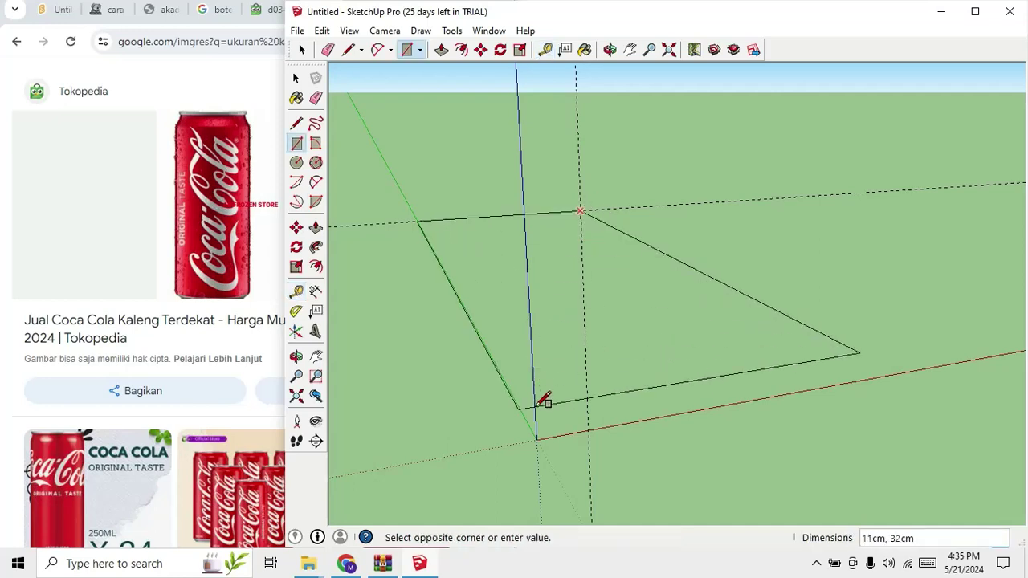
left_click(537, 439)
scroll(566, 391, "up", 3)
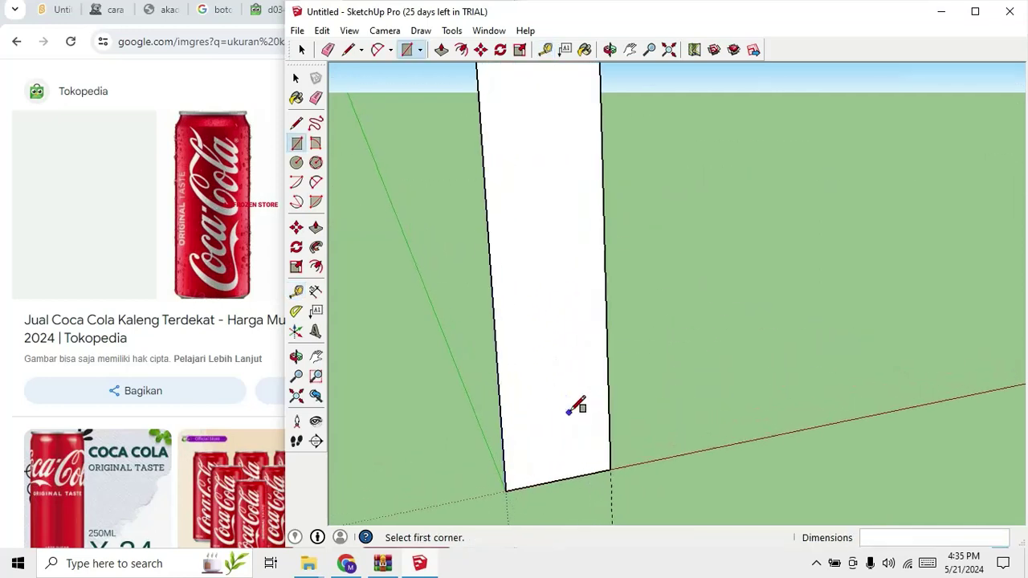
mouse_move(553, 365)
middle_mouse_down()
mouse_move(534, 372)
mouse_move(483, 467)
mouse_move(541, 426)
middle_mouse_up()
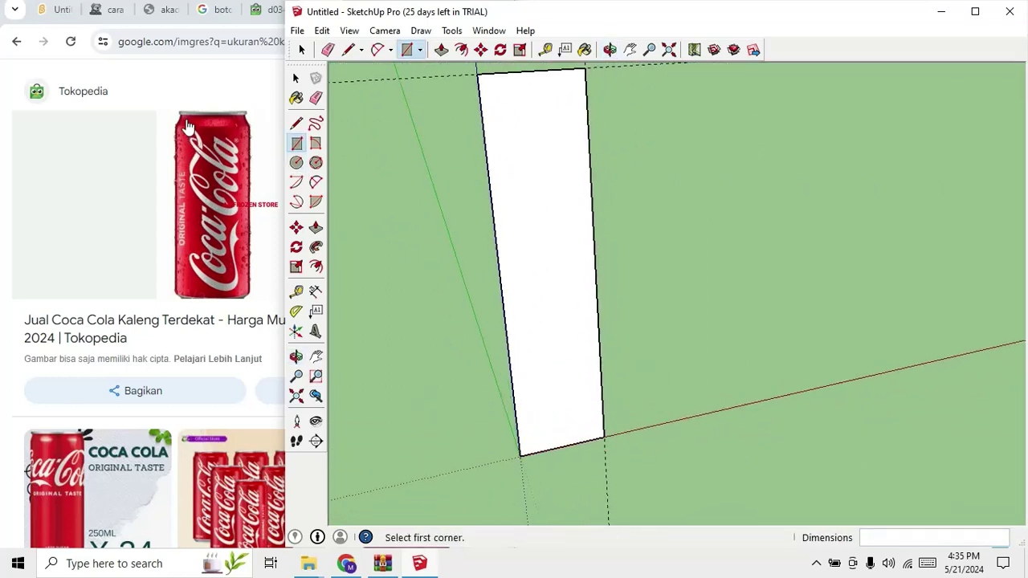
scroll(539, 73, "up", 2)
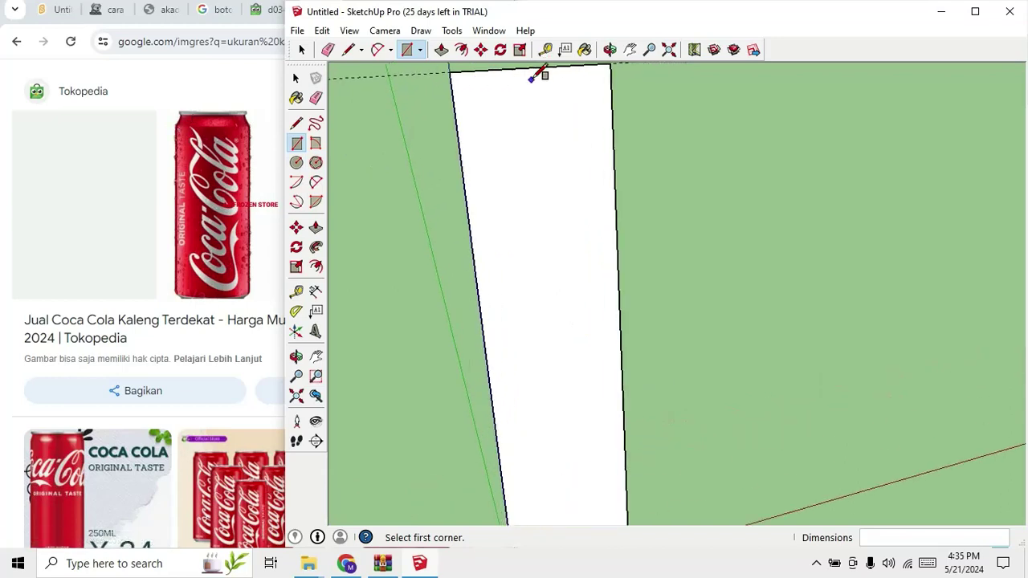
scroll(562, 234, "up", 2)
scroll(487, 131, "down", 1)
scroll(473, 105, "up", 1)
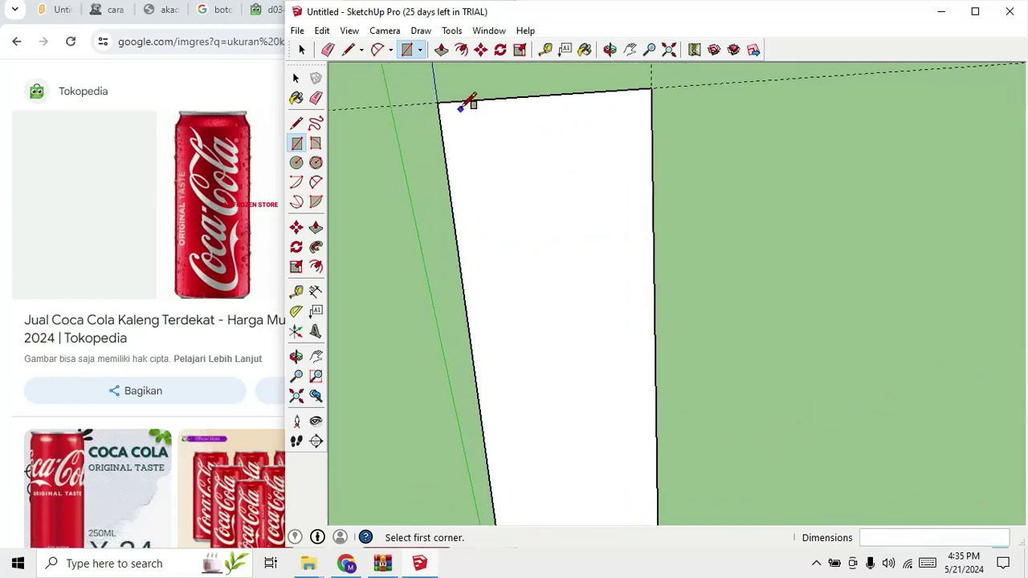
scroll(468, 101, "up", 2)
scroll(471, 100, "up", 1)
key("t")
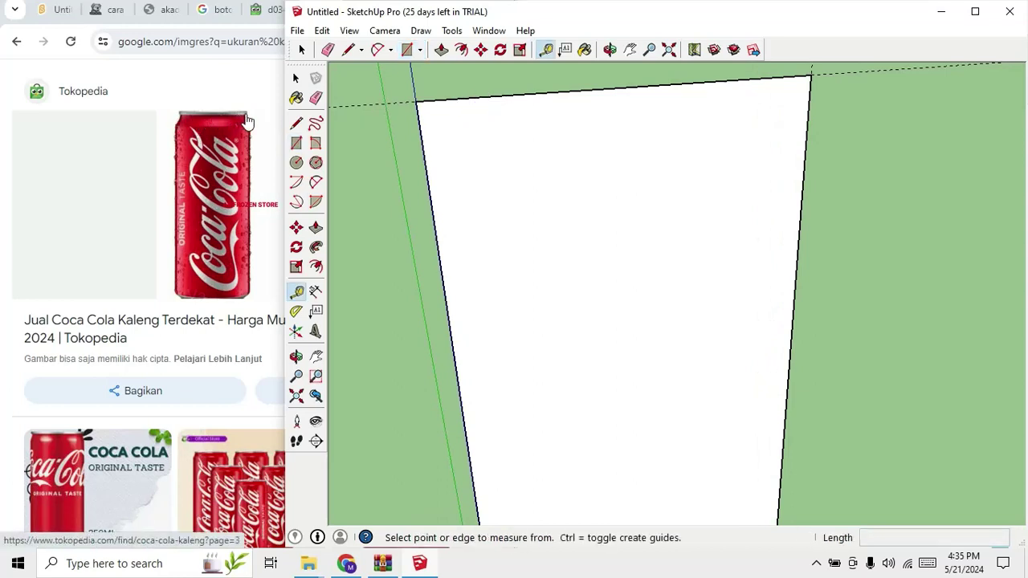
Place a guide 0.2 below the rectangle's top edge, undoing a 0.3 attempt.
left_click(486, 97)
type("0.")
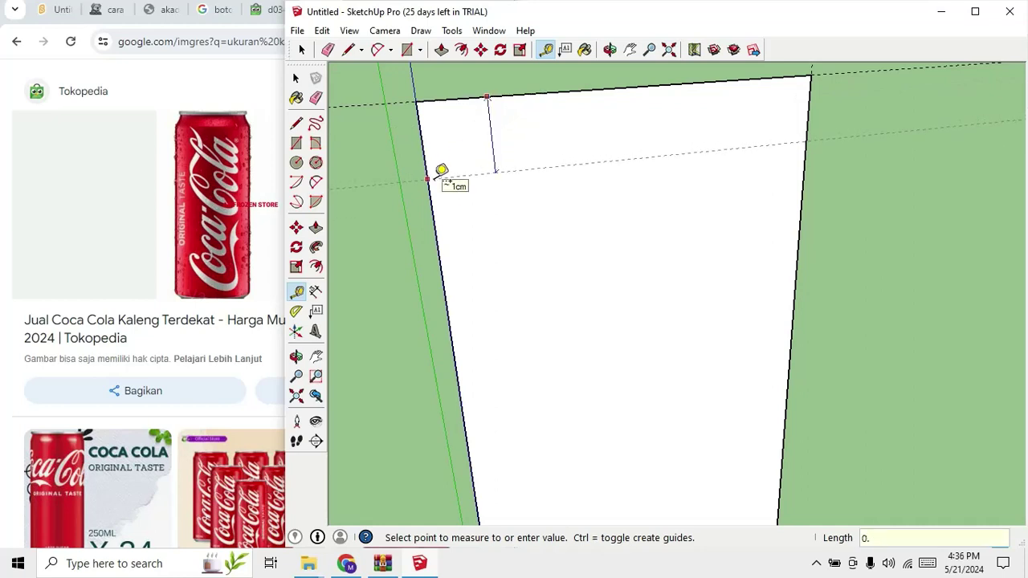
type("3")
key("Return")
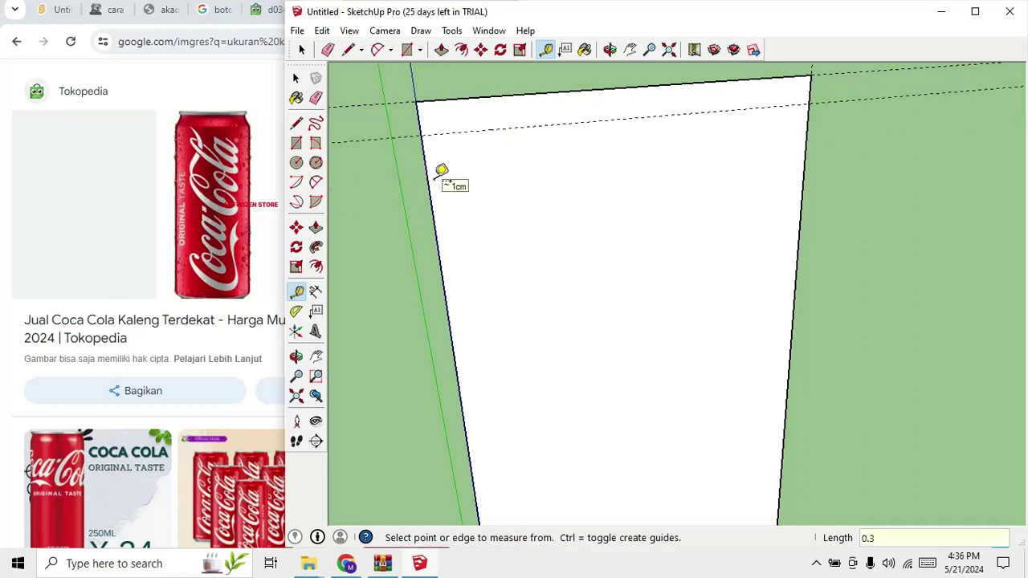
key("ctrl+z")
left_click(504, 95)
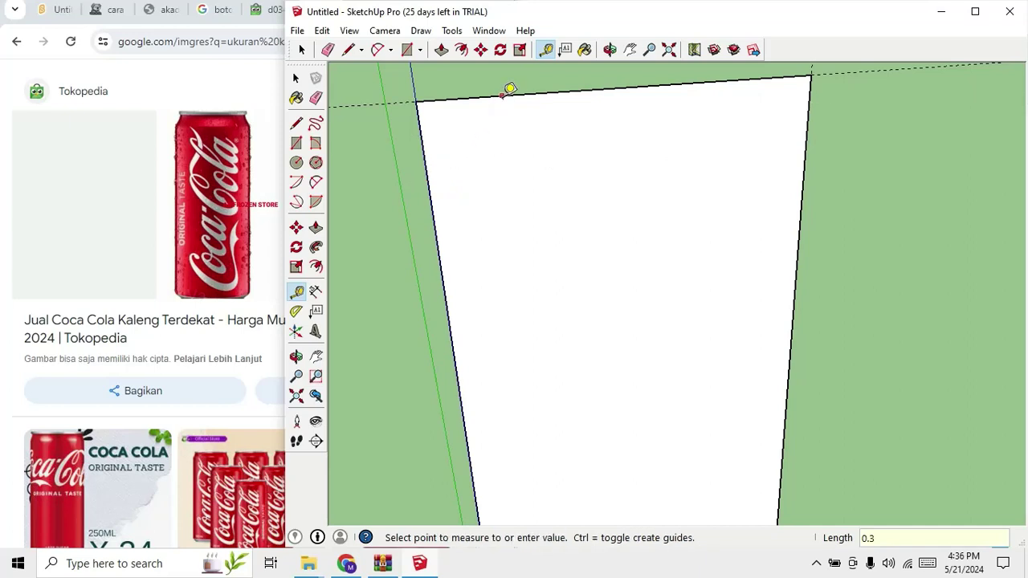
left_click(509, 144)
left_click(493, 97)
type("0.2")
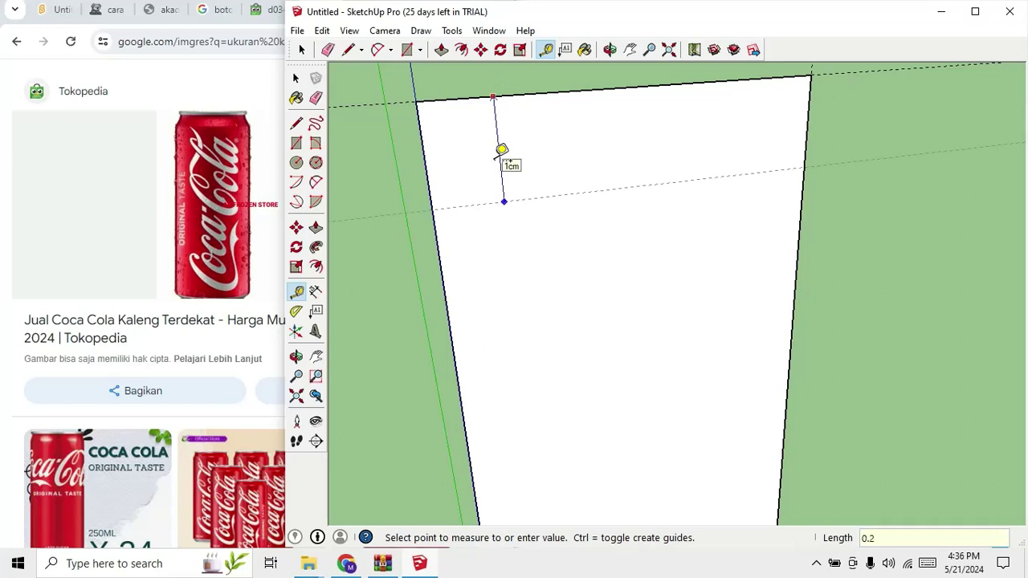
key("Return")
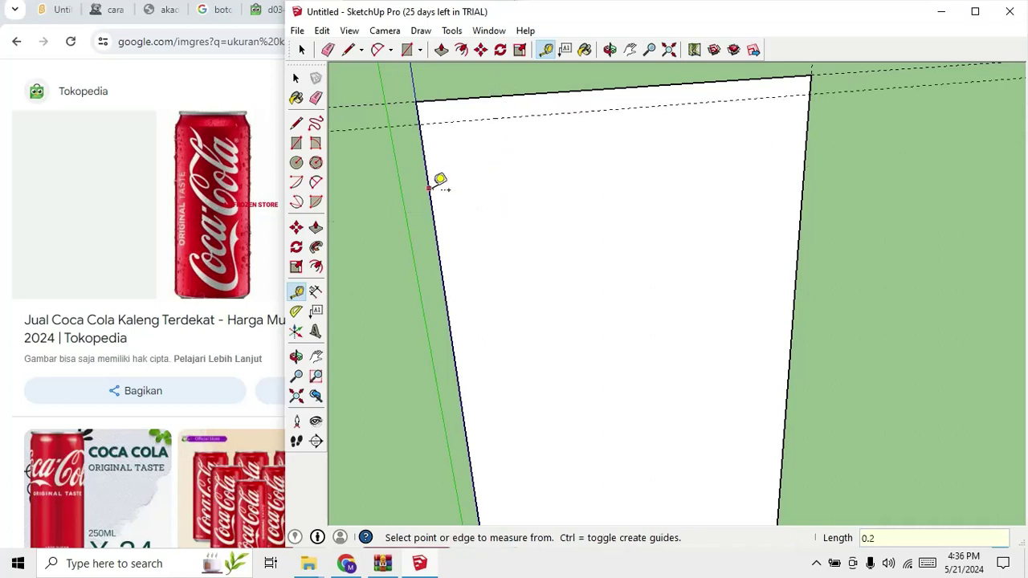
Add guides 0.7 in from the left edge and 1 cm below the top edge.
left_click(433, 184)
type("0.7")
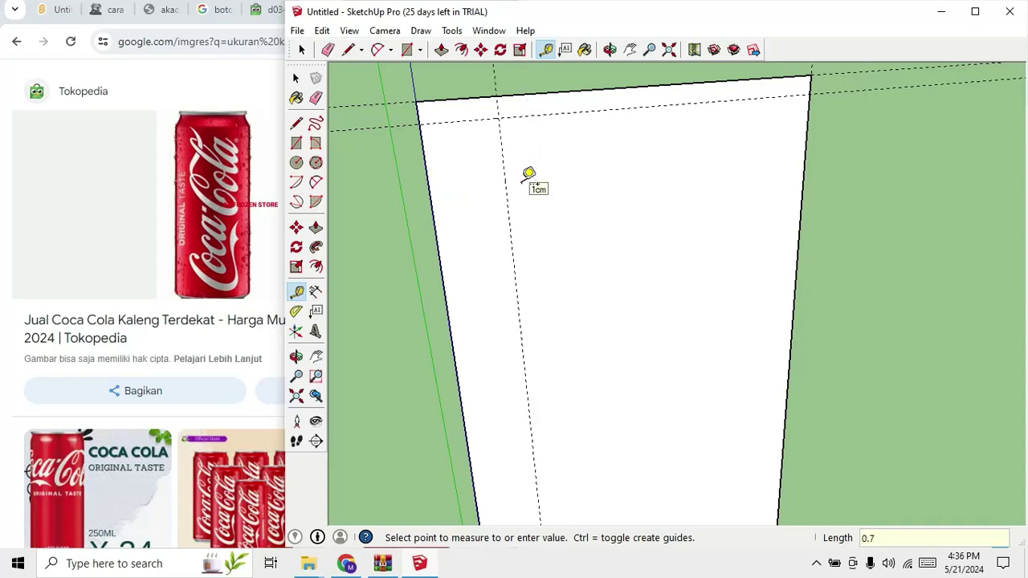
key("Return")
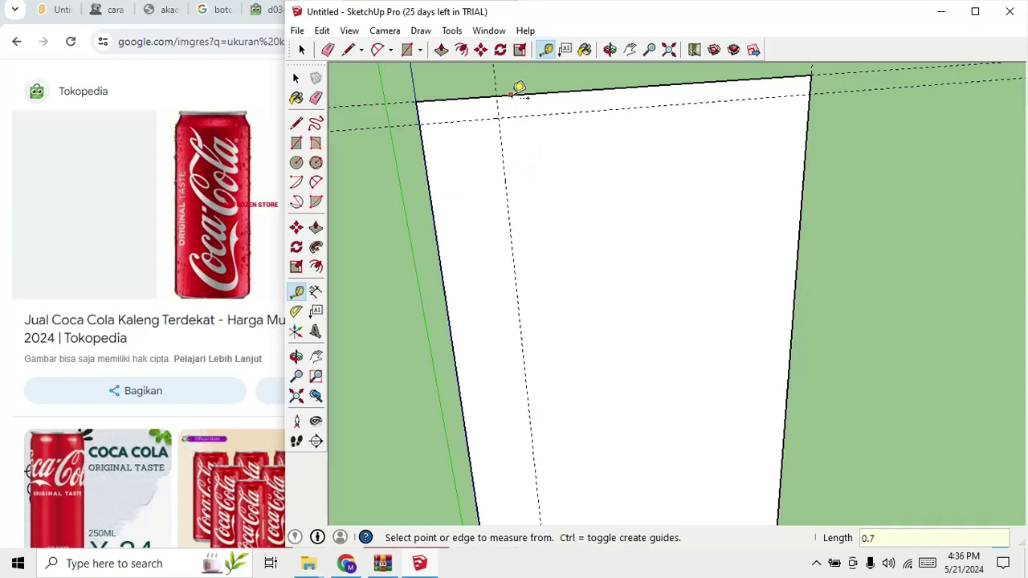
left_click(511, 95)
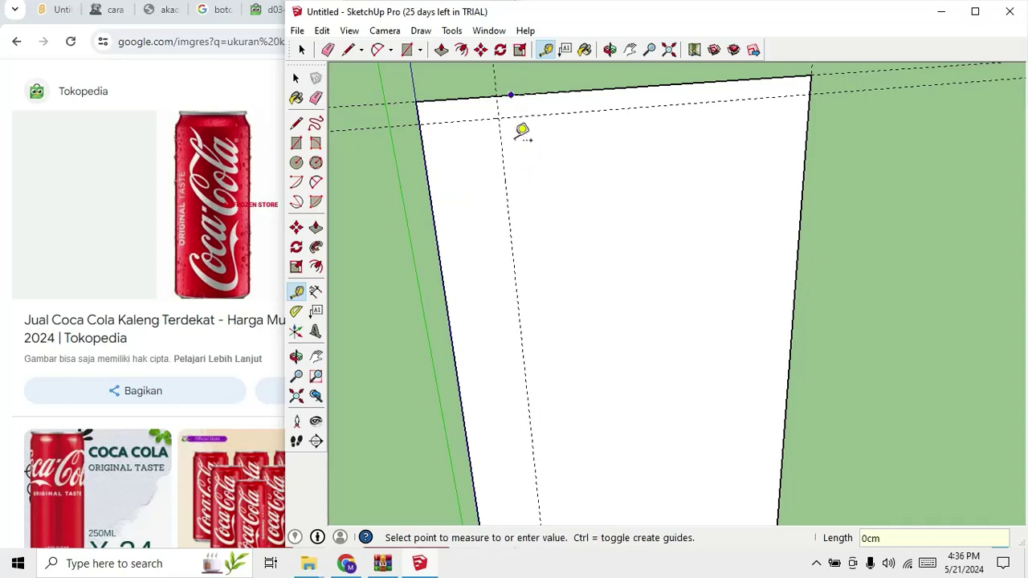
left_click(521, 198)
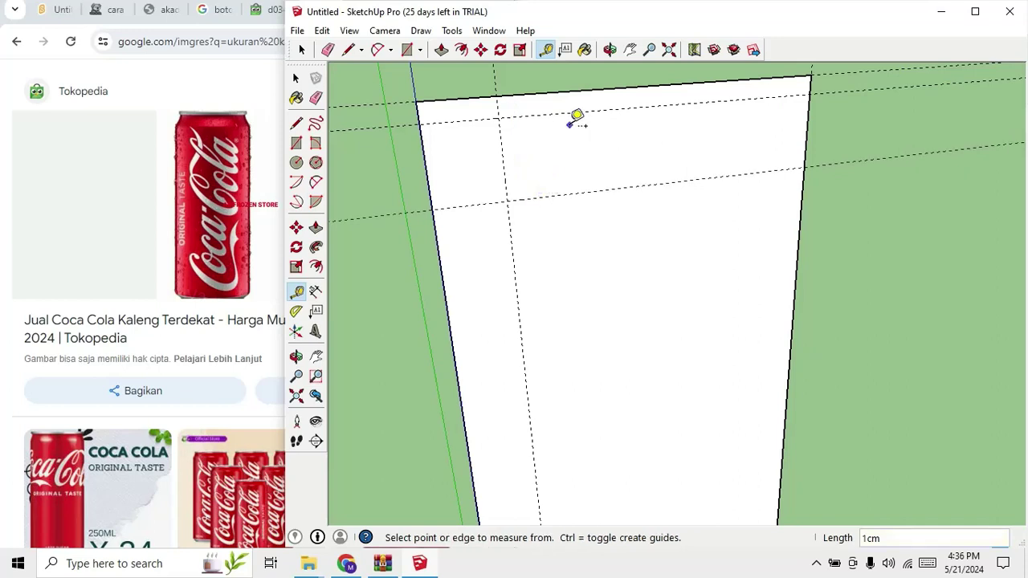
scroll(514, 90, "up", 1)
scroll(512, 90, "up", 1)
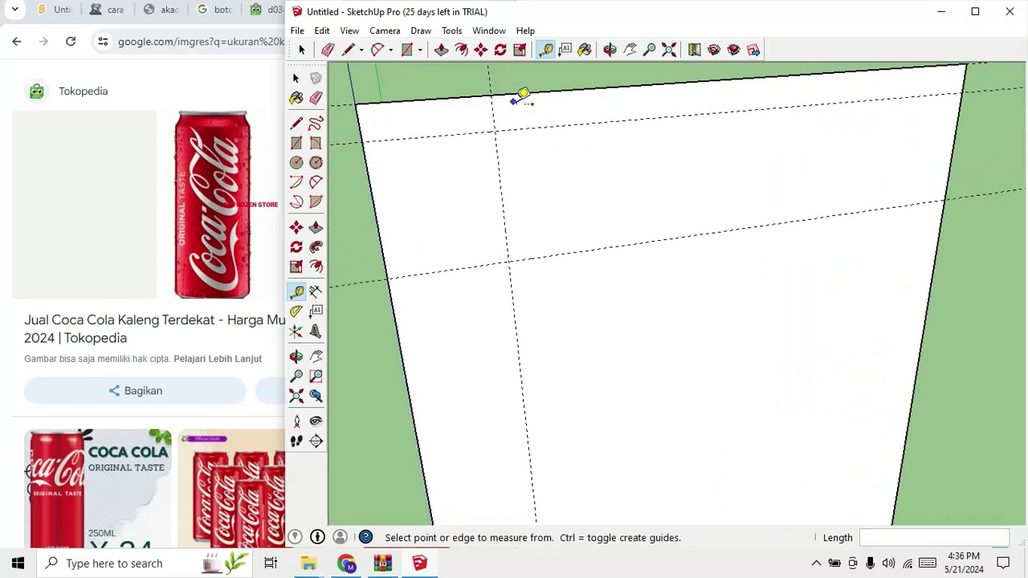
Draw the curved neck arc from the left edge up to the guide crossing.
left_click(376, 49)
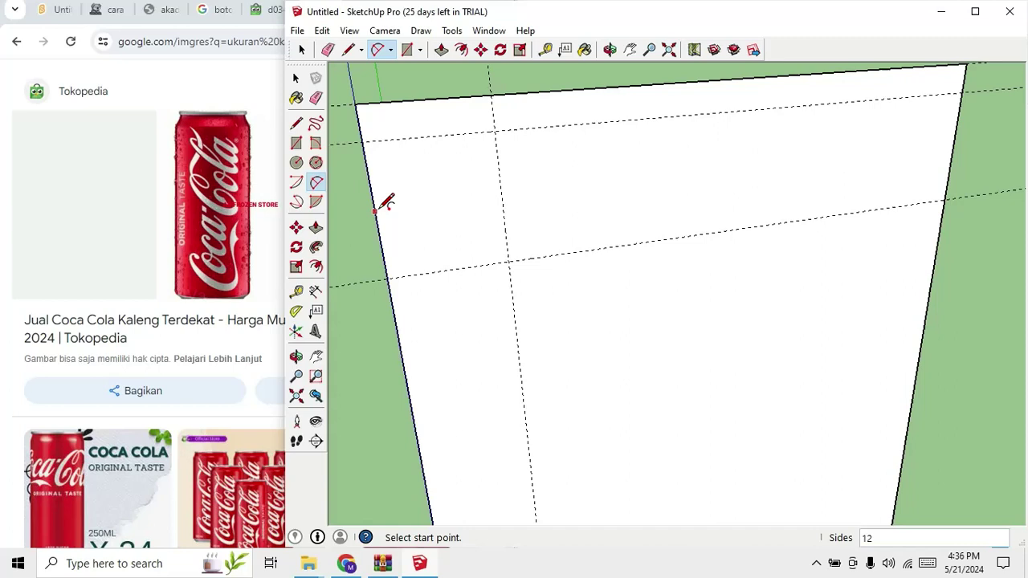
left_click(386, 280)
left_click(494, 130)
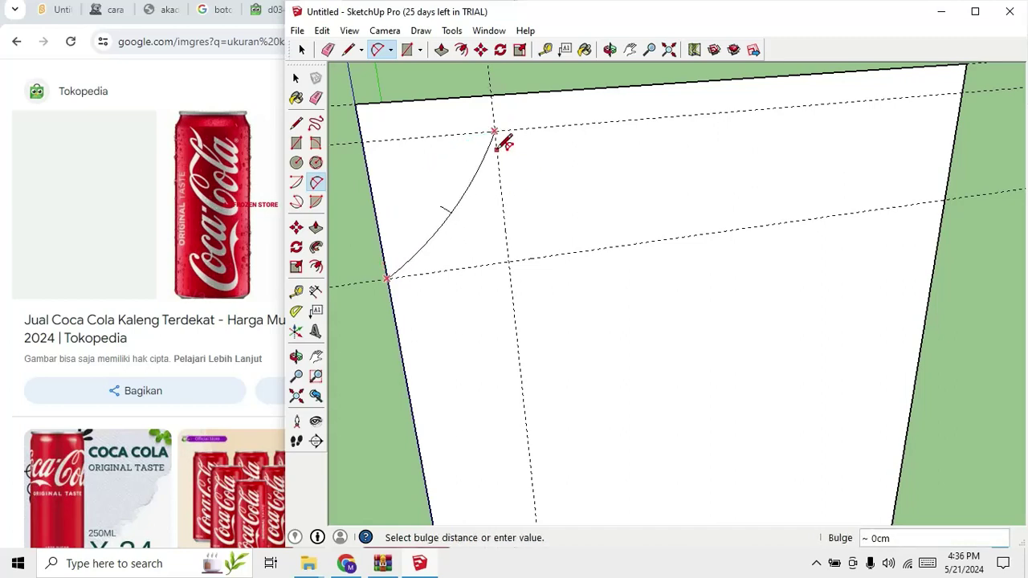
left_click(503, 143)
scroll(508, 122, "down", 1)
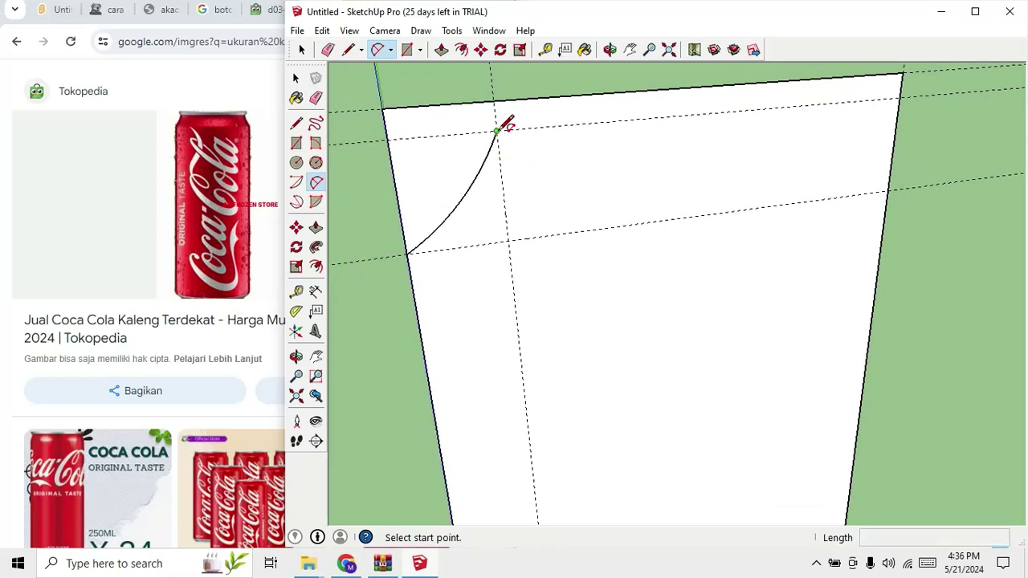
Add a small lip arc from the neck curve's end up to the top edge.
left_click(497, 130)
scroll(505, 96, "up", 1)
scroll(503, 89, "up", 2)
left_click(493, 89)
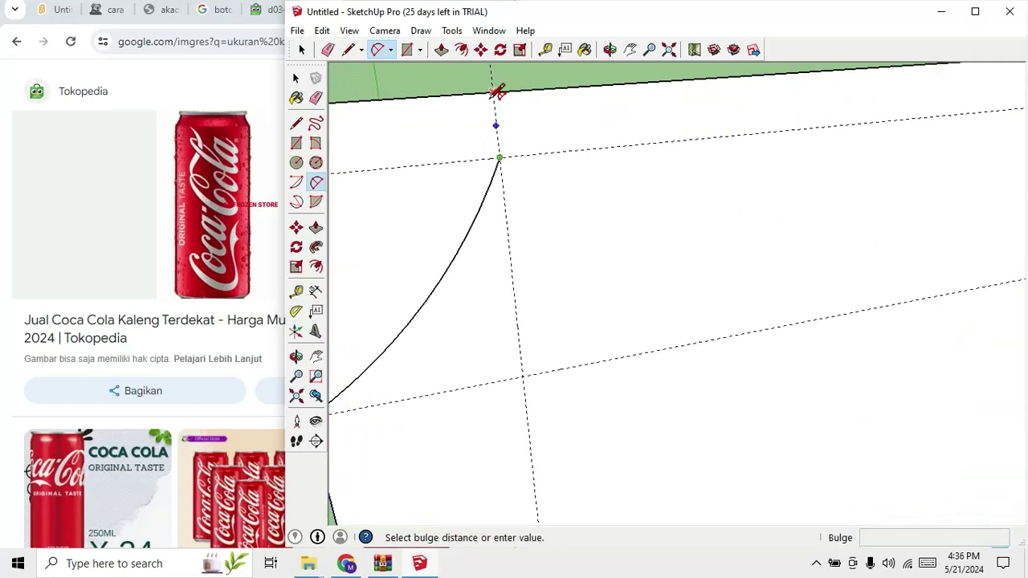
scroll(490, 89, "up", 1)
scroll(492, 86, "up", 1)
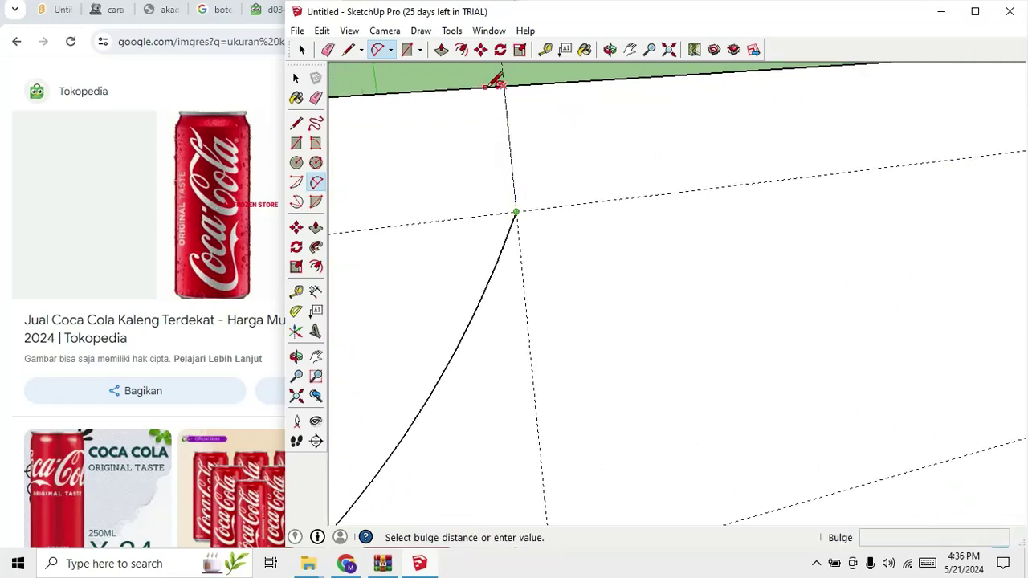
left_click(487, 82)
scroll(466, 125, "down", 1)
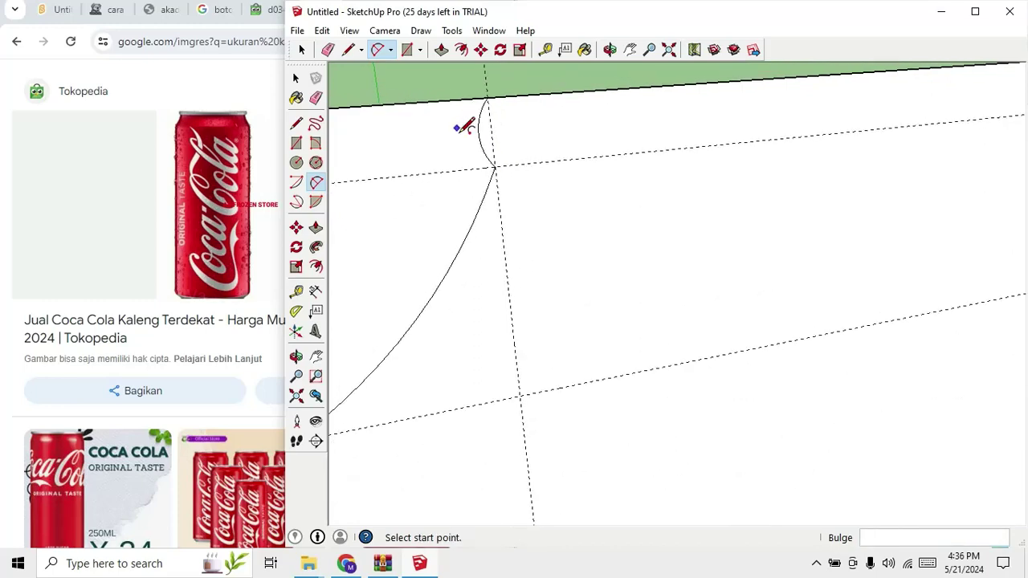
scroll(490, 156, "down", 3)
scroll(546, 142, "down", 1)
scroll(532, 145, "up", 2)
scroll(434, 153, "down", 1)
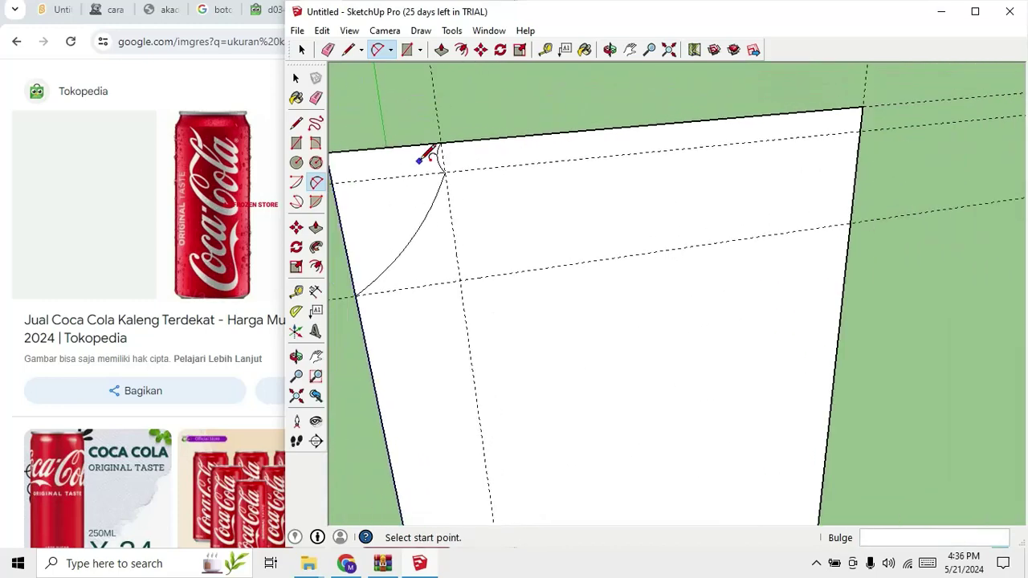
scroll(775, 142, "up", 1)
scroll(725, 145, "down", 1)
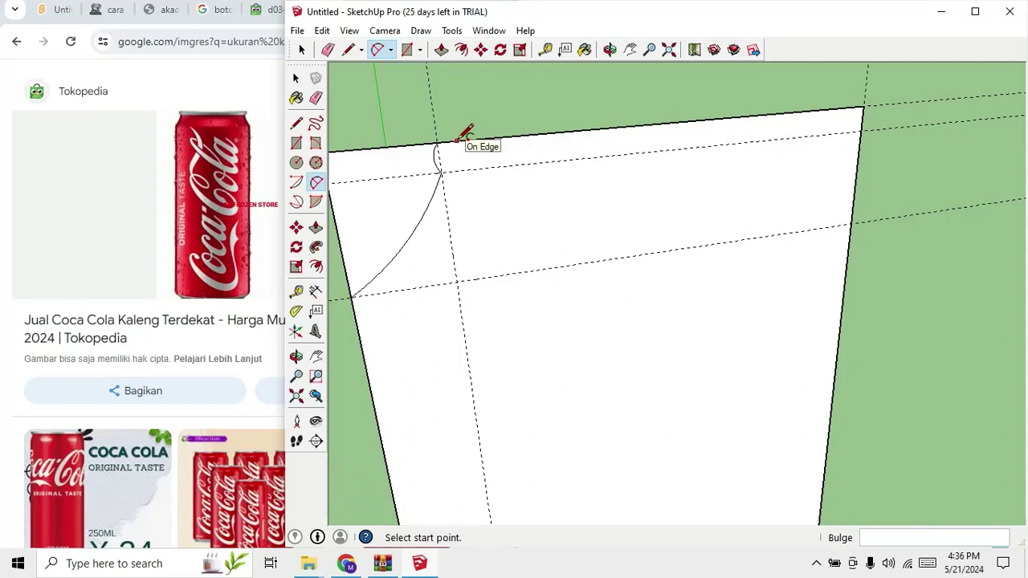
scroll(461, 135, "up", 1)
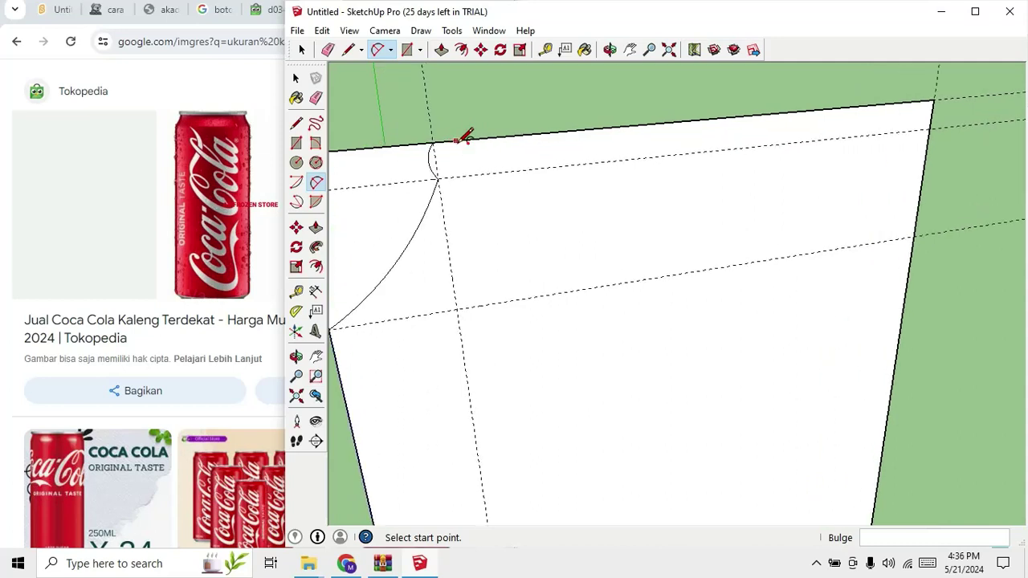
scroll(456, 138, "up", 1)
key("l")
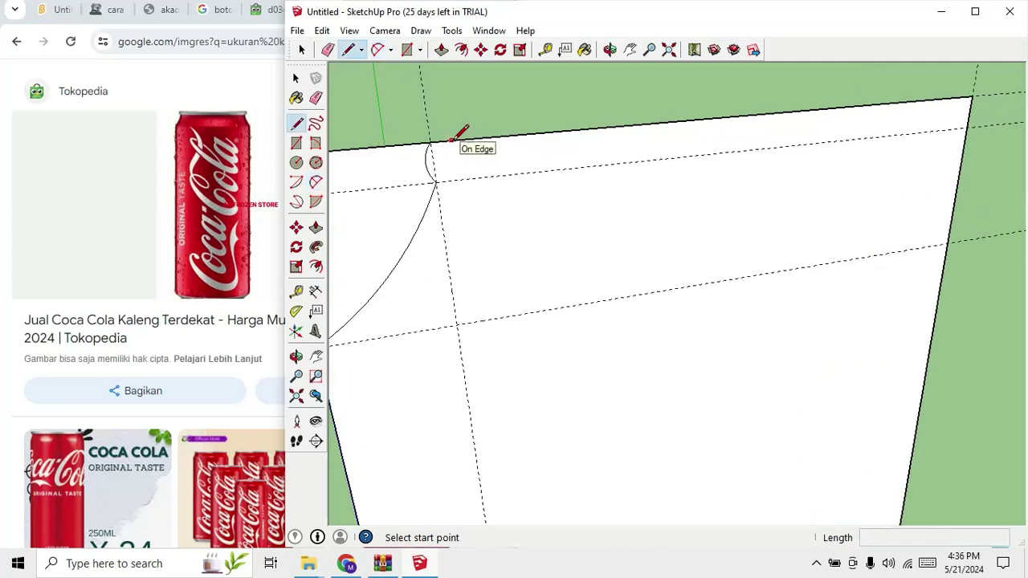
Place guides 0.1 below the top edge and just right of the lip.
key("t")
left_click(479, 138)
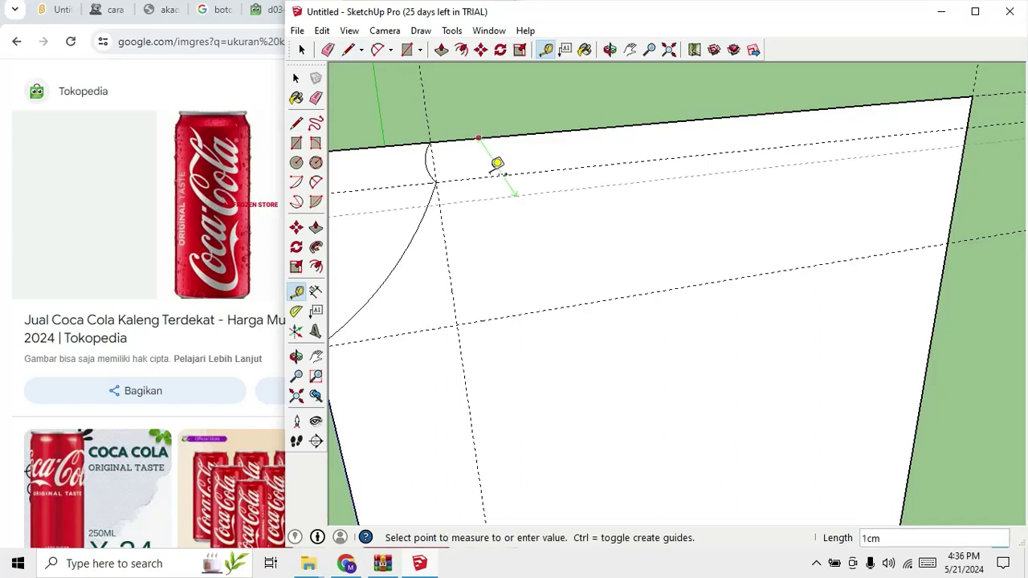
type("0.1")
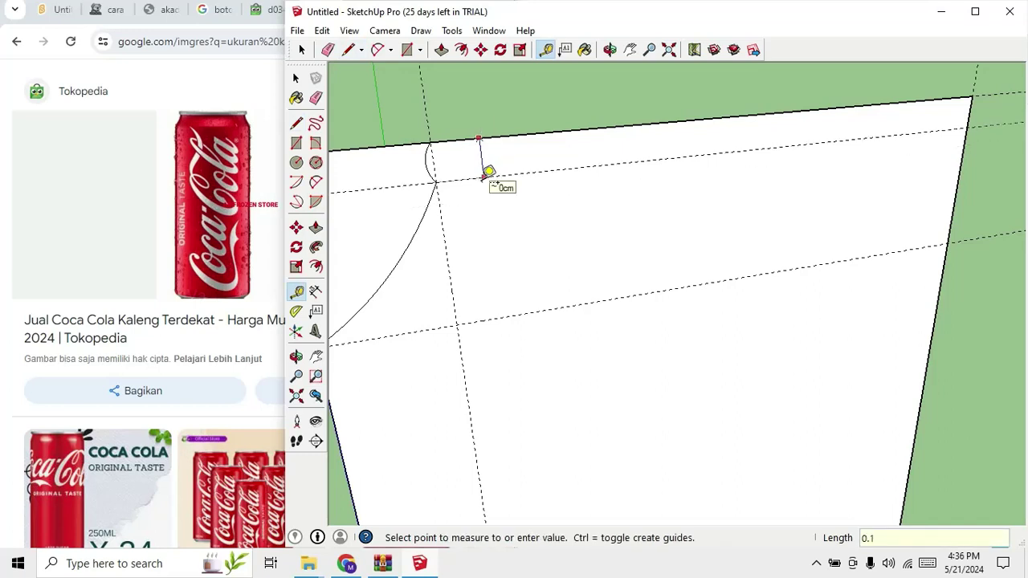
key("Return")
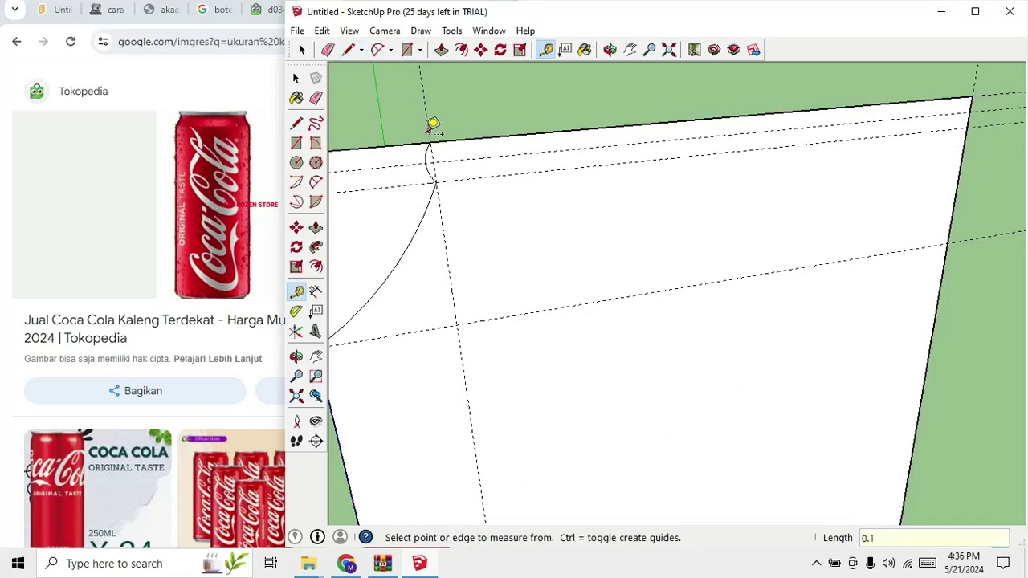
left_click(430, 128)
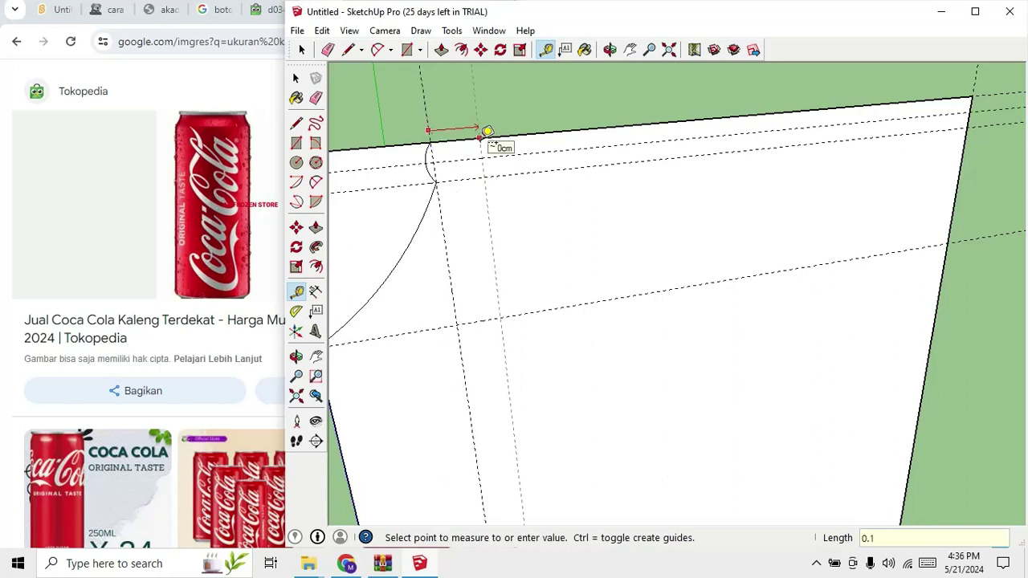
key("Return")
Draw a line from the new guide crossing by the lip to the top-right corner.
key("l")
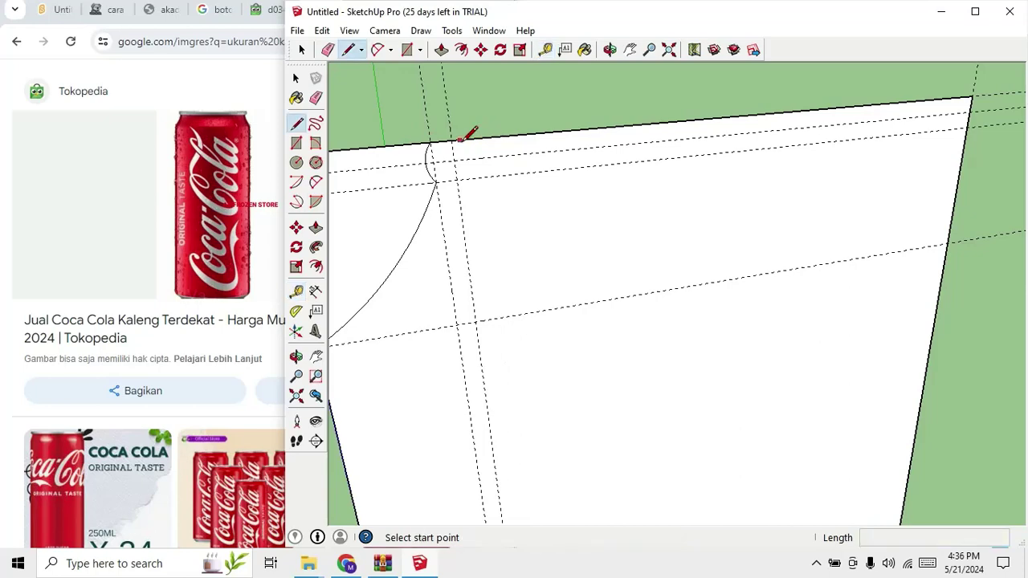
left_click(454, 159)
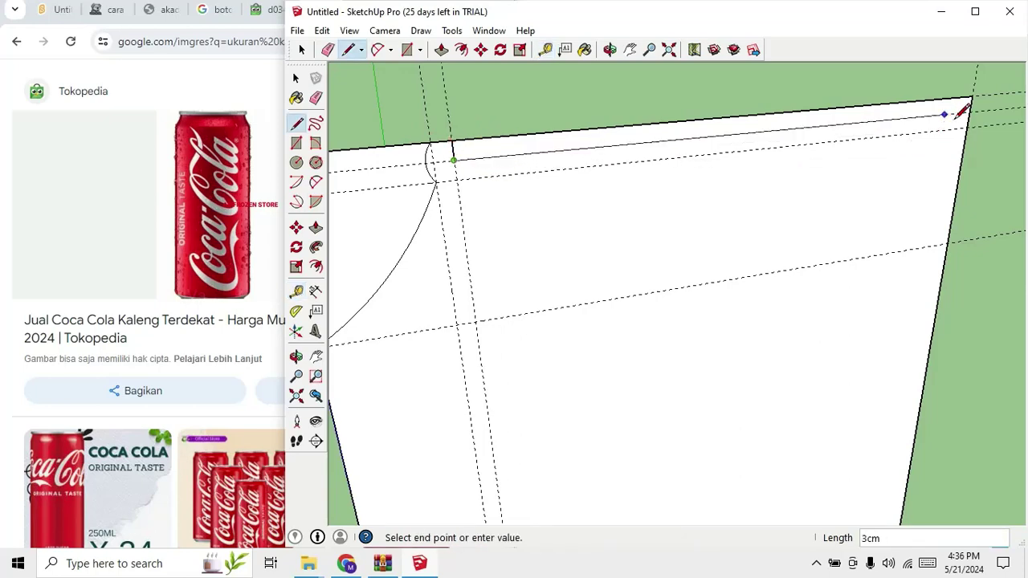
left_click(968, 107)
scroll(814, 225, "down", 2)
scroll(858, 188, "up", 2)
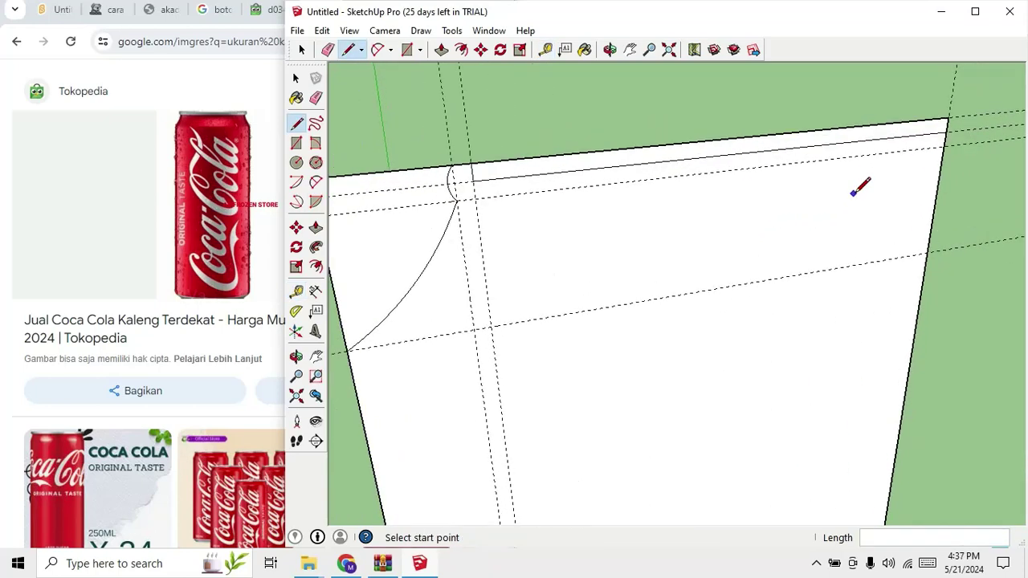
scroll(867, 189, "up", 1)
scroll(883, 184, "down", 2)
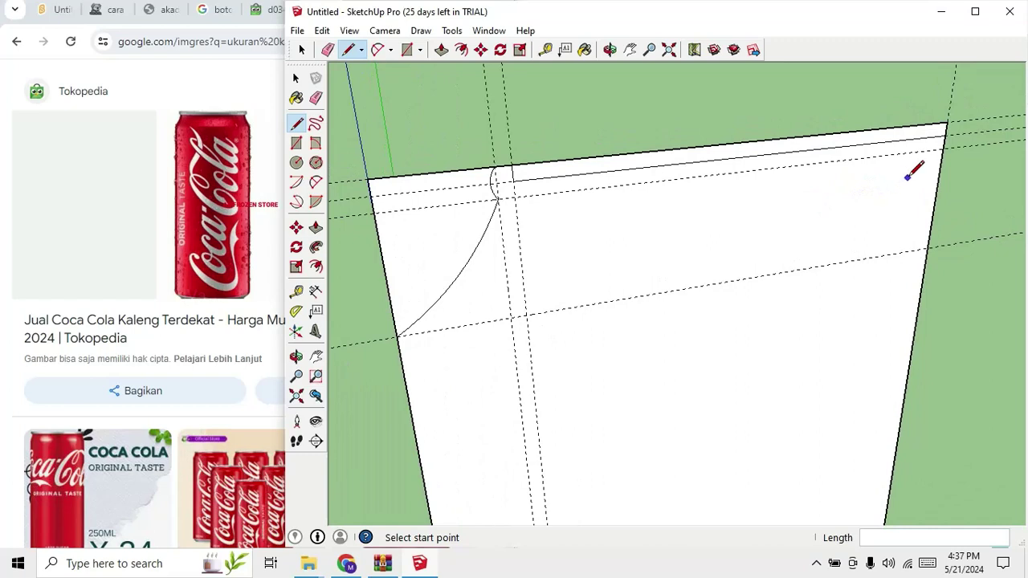
Erase the old top edge right of the lip and the upper-left side edges.
key("e")
left_click(948, 123)
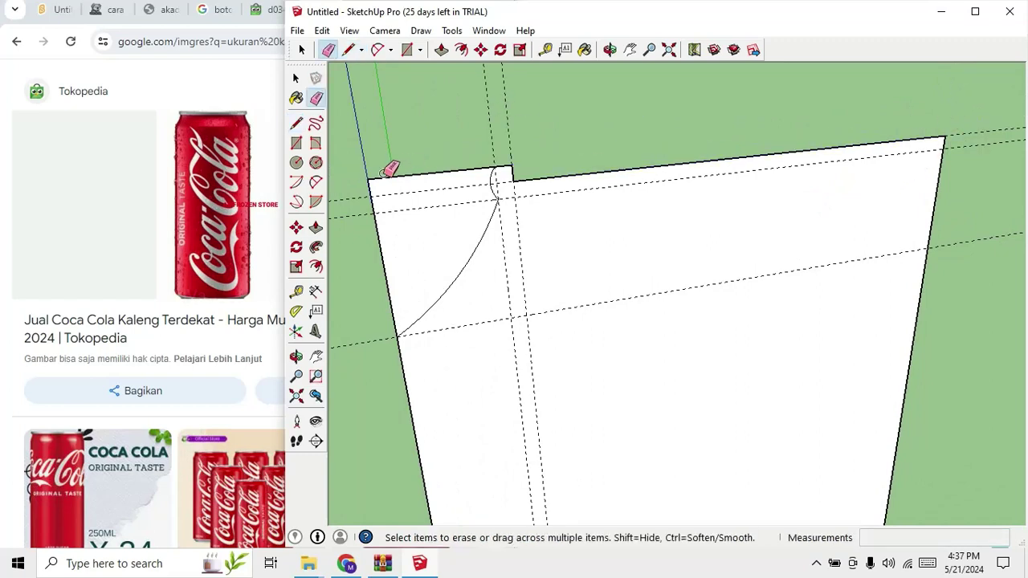
left_click_drag(390, 168, 377, 228)
scroll(460, 298, "down", 1)
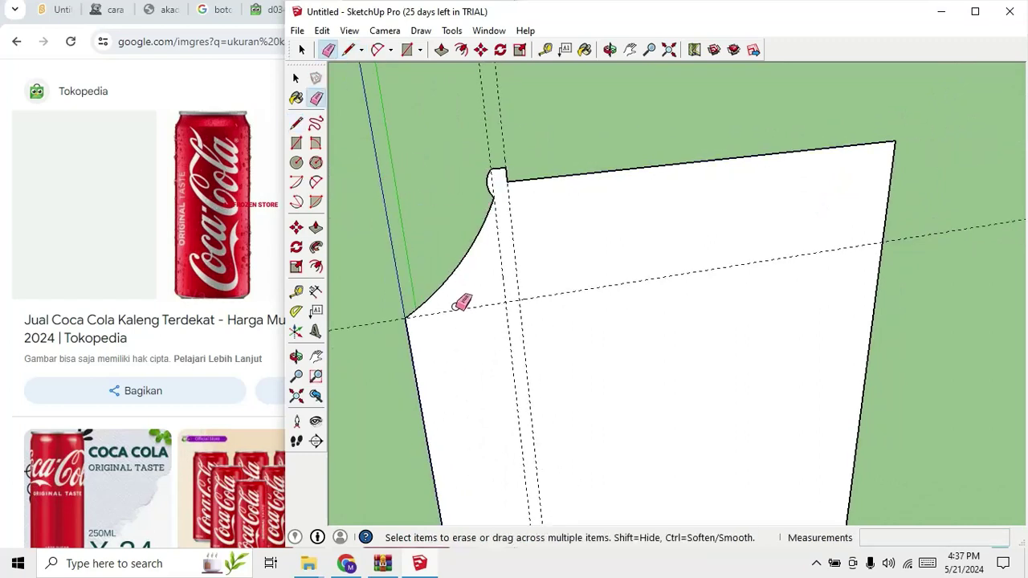
scroll(522, 273, "down", 2)
scroll(547, 201, "down", 2)
scroll(547, 201, "down", 2)
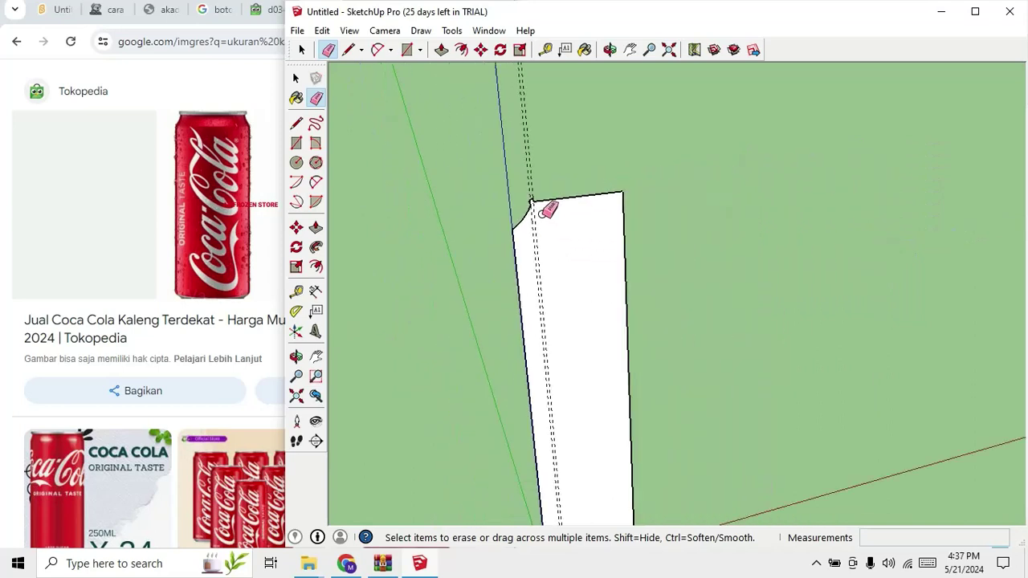
scroll(546, 210, "up", 1)
scroll(538, 201, "up", 2)
scroll(535, 195, "up", 1)
scroll(536, 200, "down", 1)
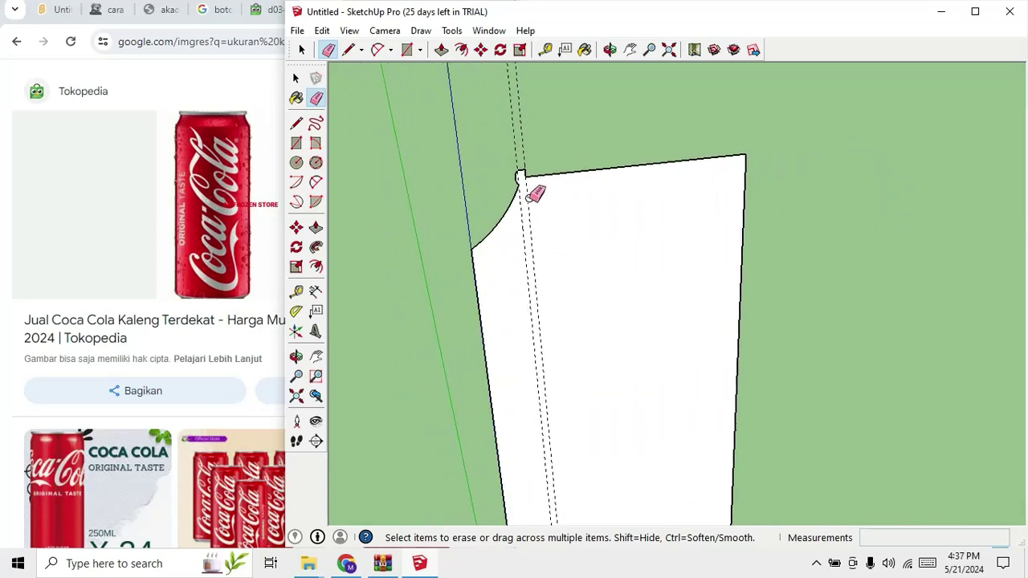
scroll(533, 206, "down", 1)
scroll(534, 220, "down", 2)
scroll(546, 410, "up", 1)
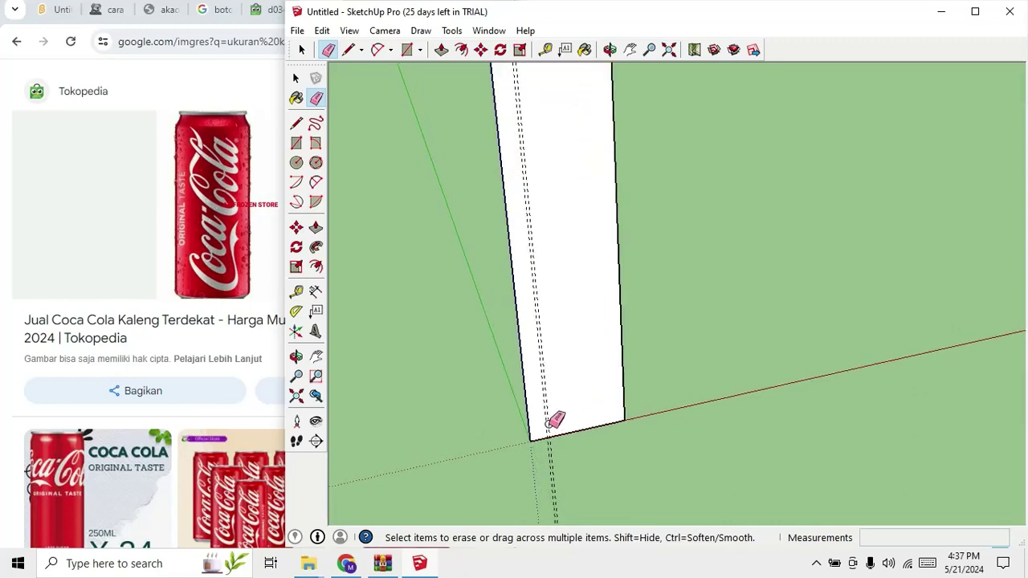
scroll(551, 418, "up", 1)
scroll(550, 419, "up", 1)
scroll(554, 429, "up", 1)
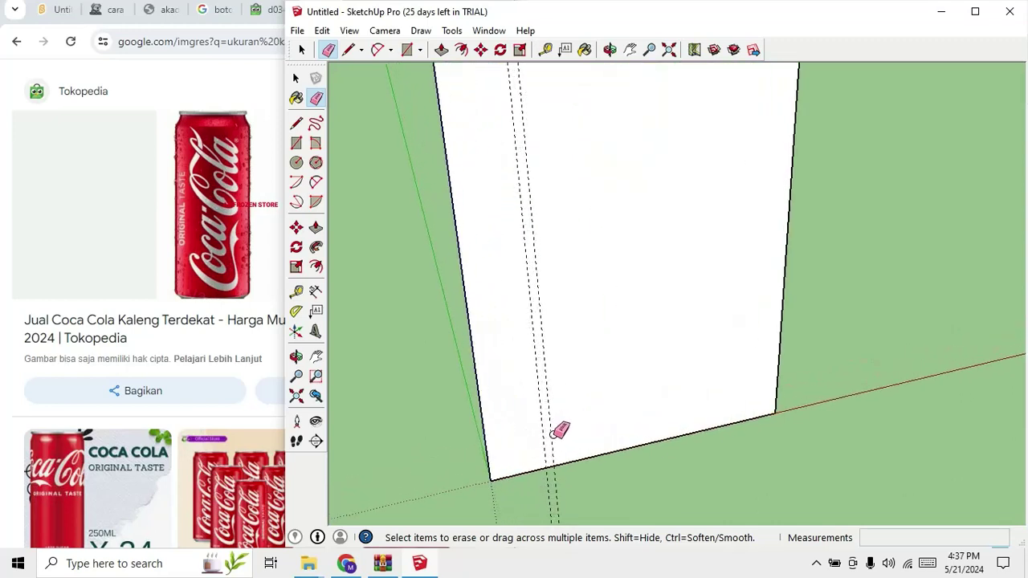
scroll(550, 427, "down", 2)
scroll(547, 425, "up", 1)
scroll(546, 426, "down", 2)
scroll(543, 379, "down", 1)
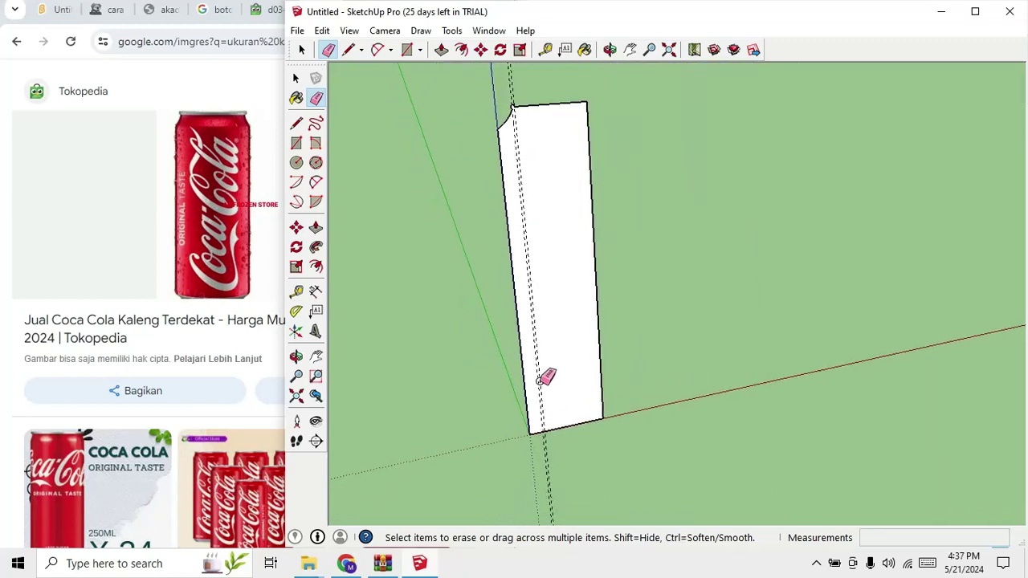
scroll(530, 101, "up", 2)
scroll(519, 98, "up", 1)
scroll(517, 159, "down", 3)
scroll(520, 185, "down", 1)
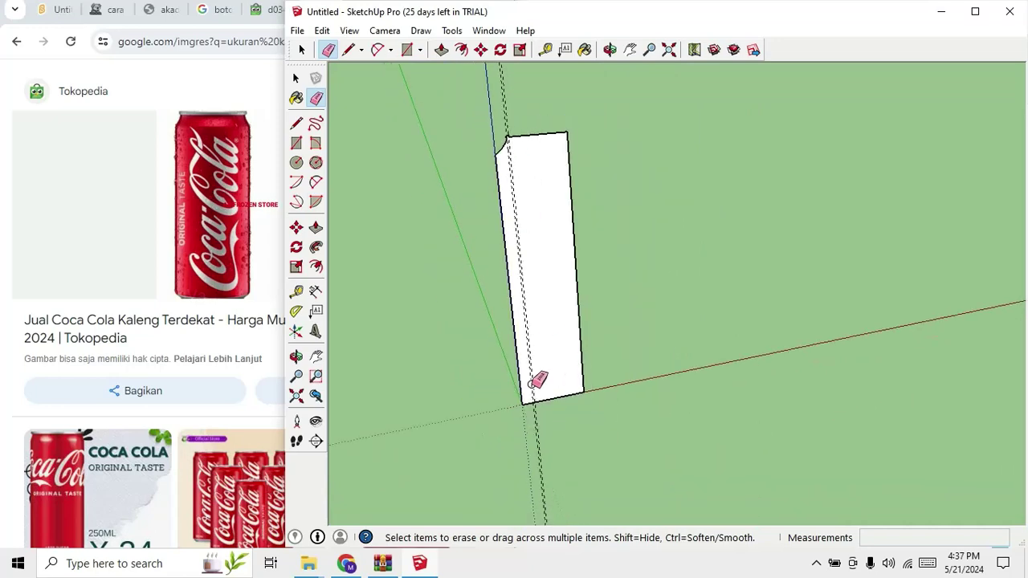
scroll(534, 385, "up", 2)
scroll(539, 402, "up", 1)
scroll(533, 400, "up", 1)
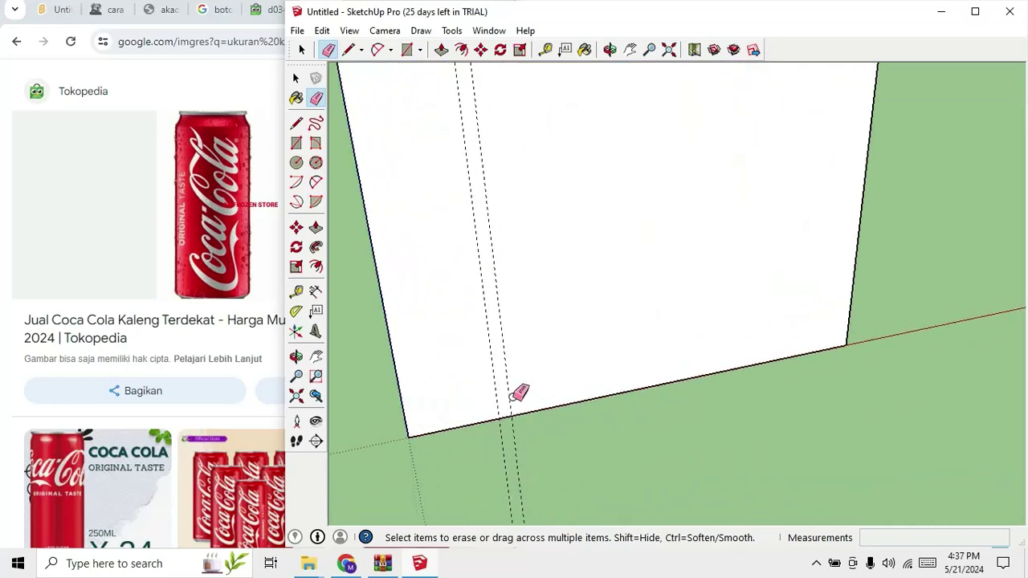
Place a guide 0.7 above the profile's bottom edge.
key("t")
left_click(471, 423)
type("0.")
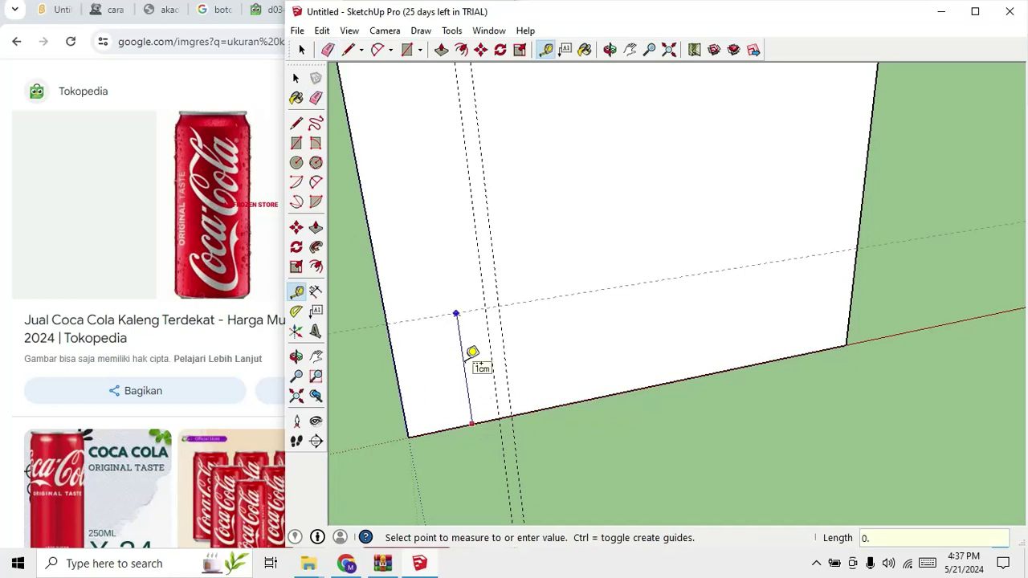
type("7")
key("Return")
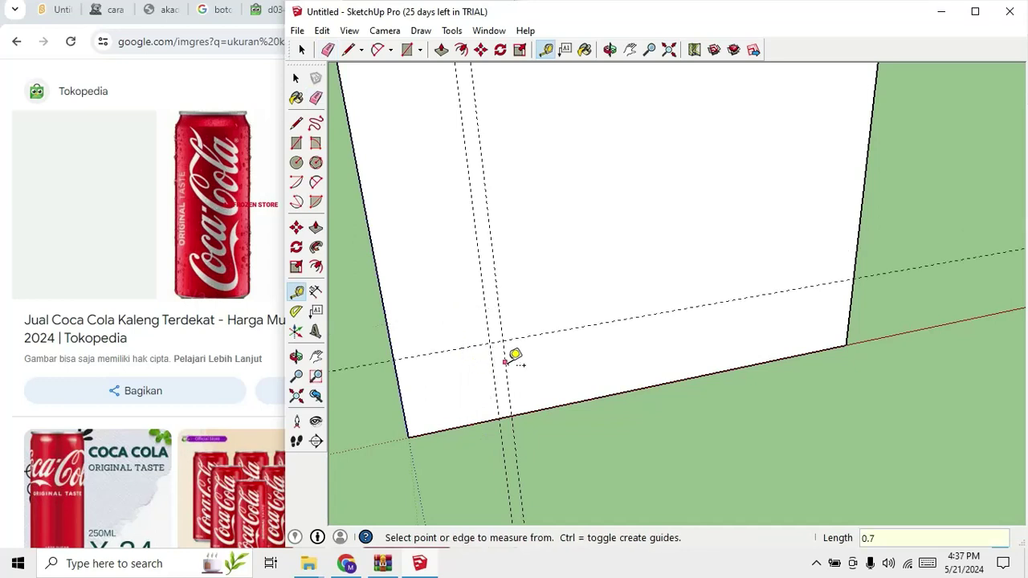
scroll(502, 393, "up", 1)
Round the lower-left corner with an arc from the left edge to the bottom edge.
key("a")
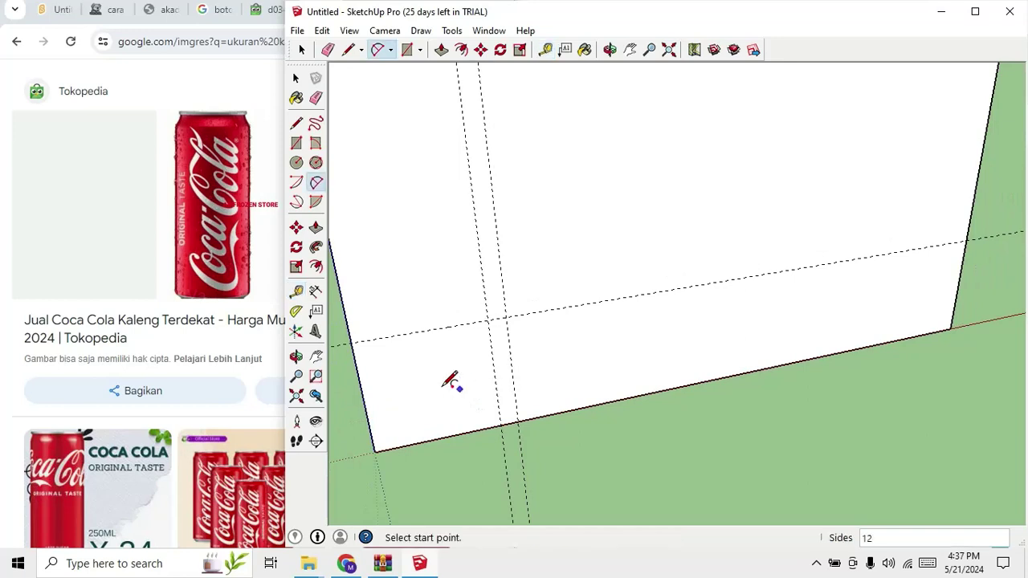
left_click(351, 343)
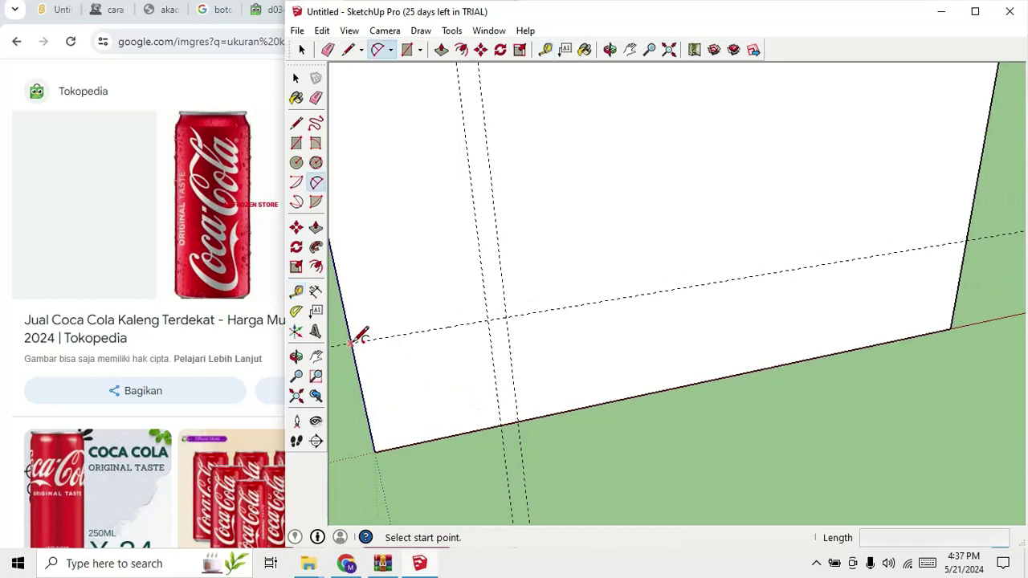
left_click(500, 424)
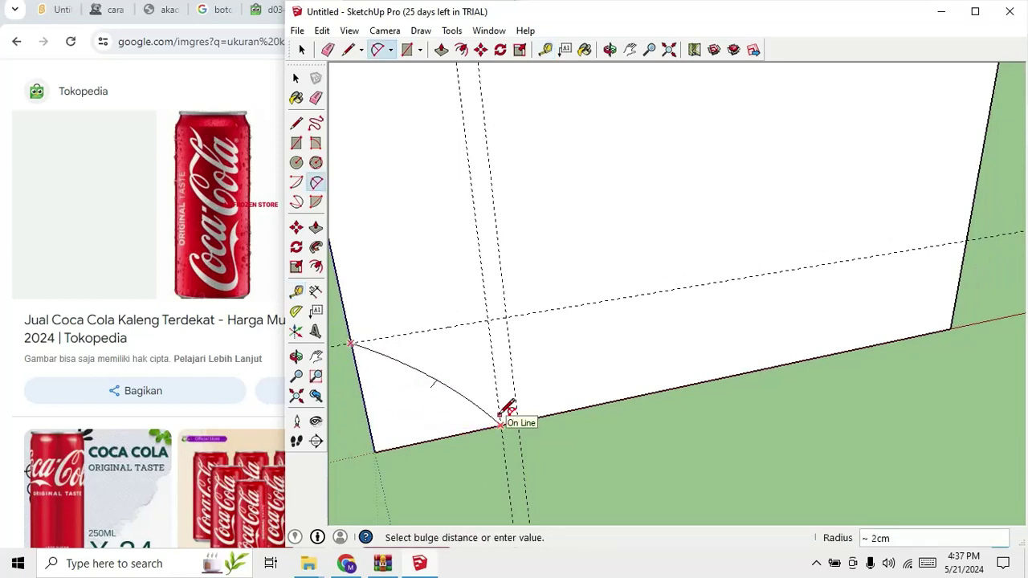
scroll(501, 413, "up", 1)
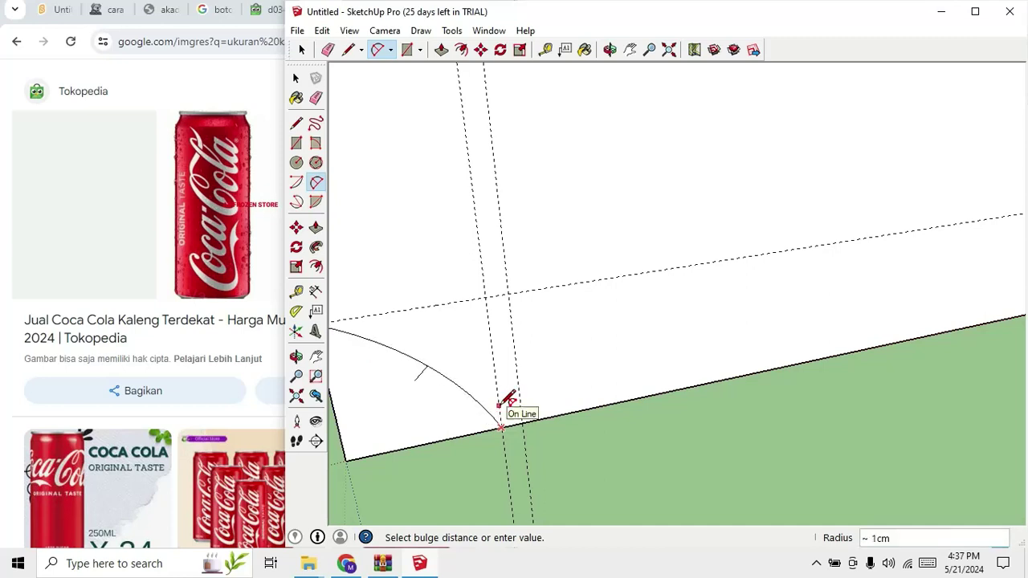
left_click(500, 406)
scroll(501, 409, "down", 1)
scroll(506, 414, "down", 1)
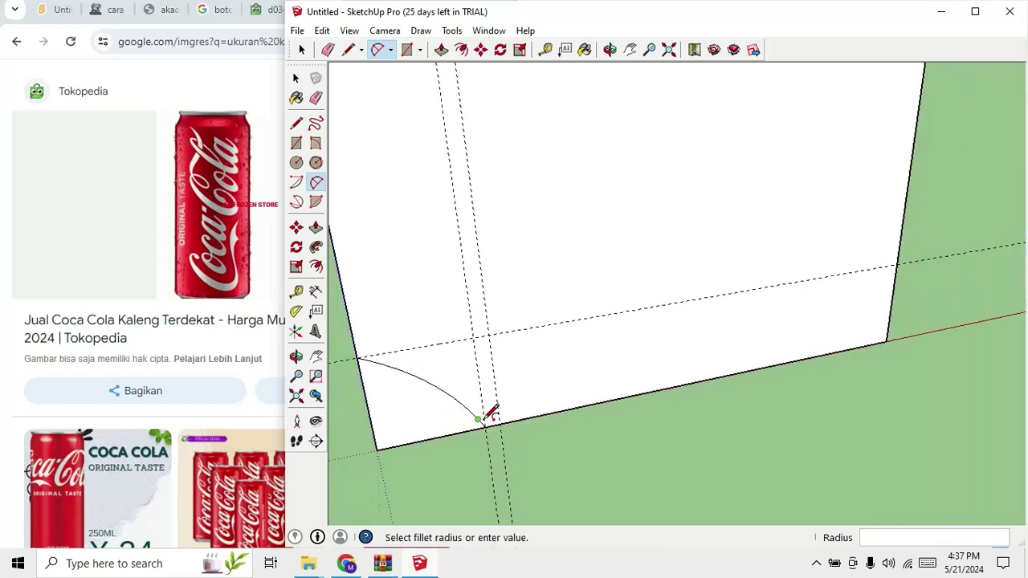
Add a guide parallel to the bottom edge and draw a shallow arc along the base.
key("t")
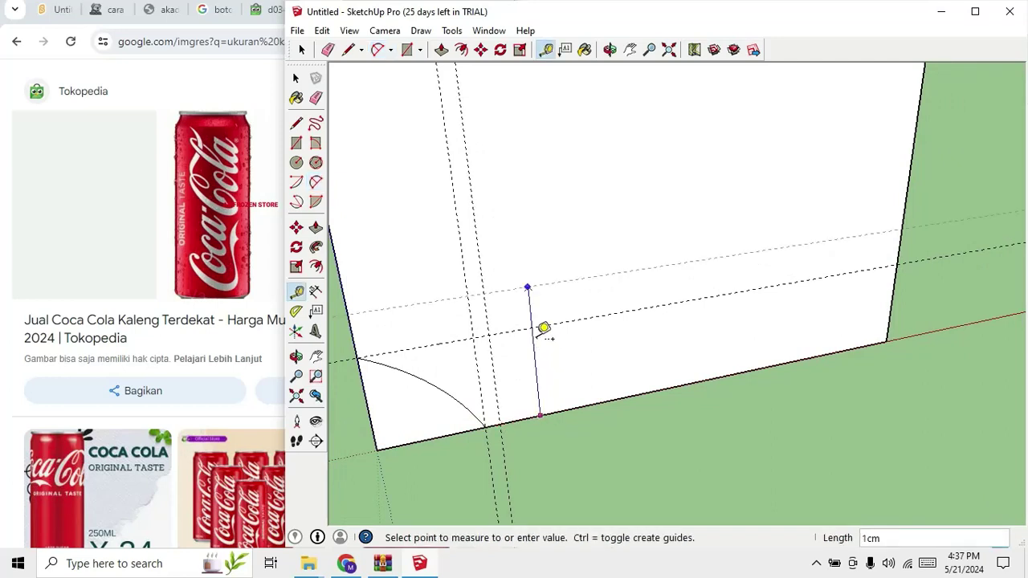
type("0.2")
key("Return")
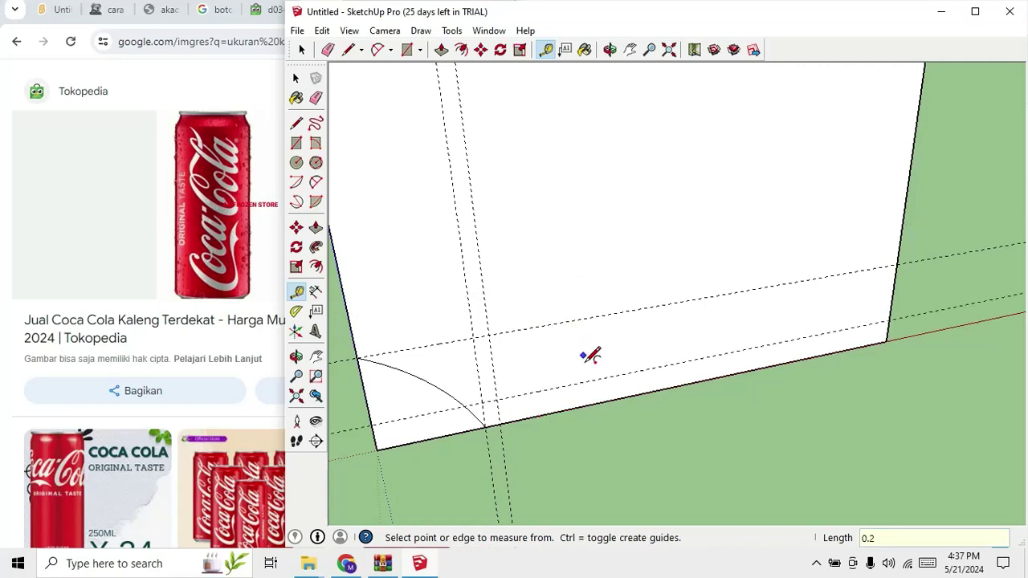
key("a")
left_click(499, 422)
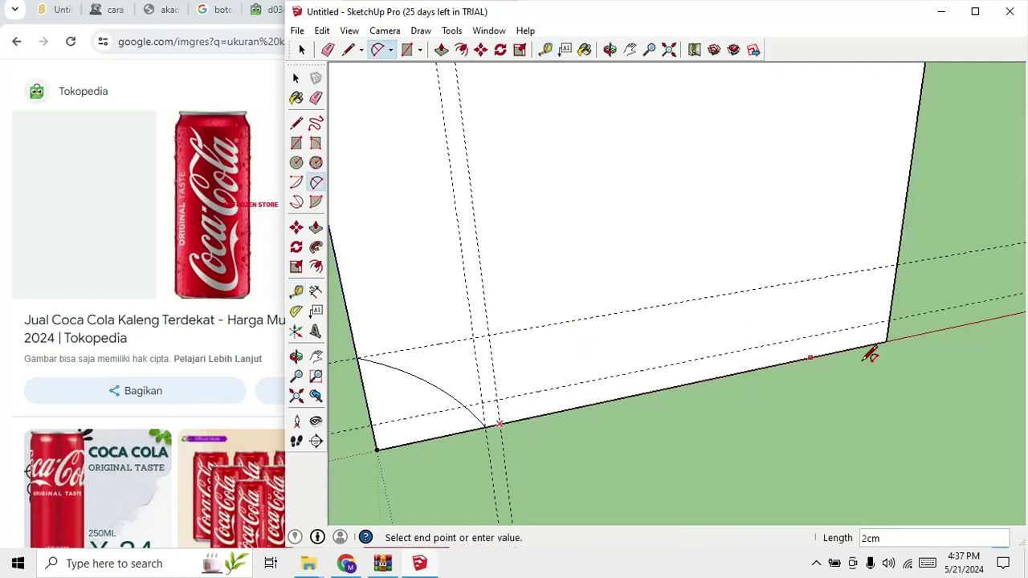
left_click(888, 320)
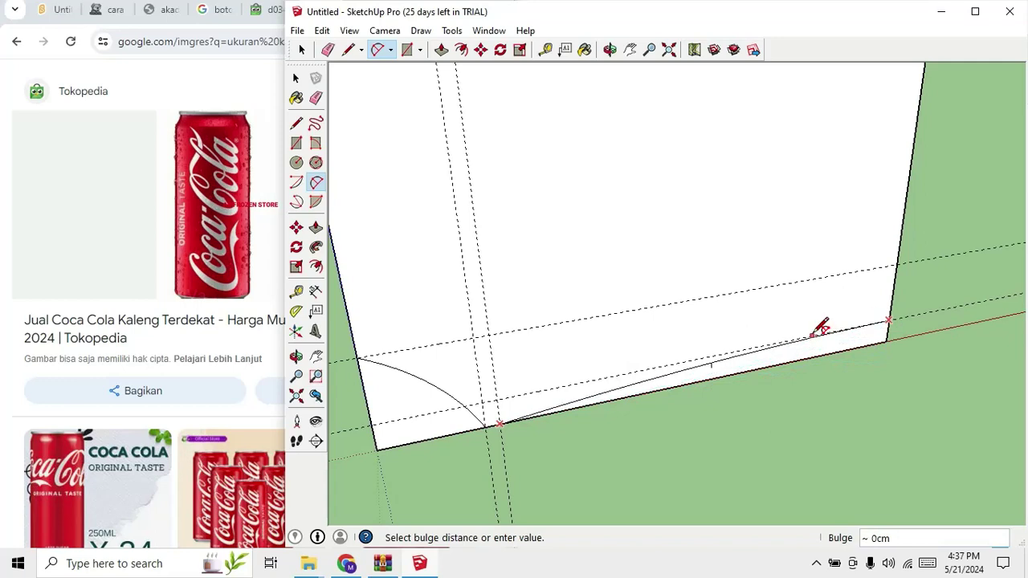
left_click(674, 358)
Erase the guide lines and the thin sliver under the bottom curve.
key("e")
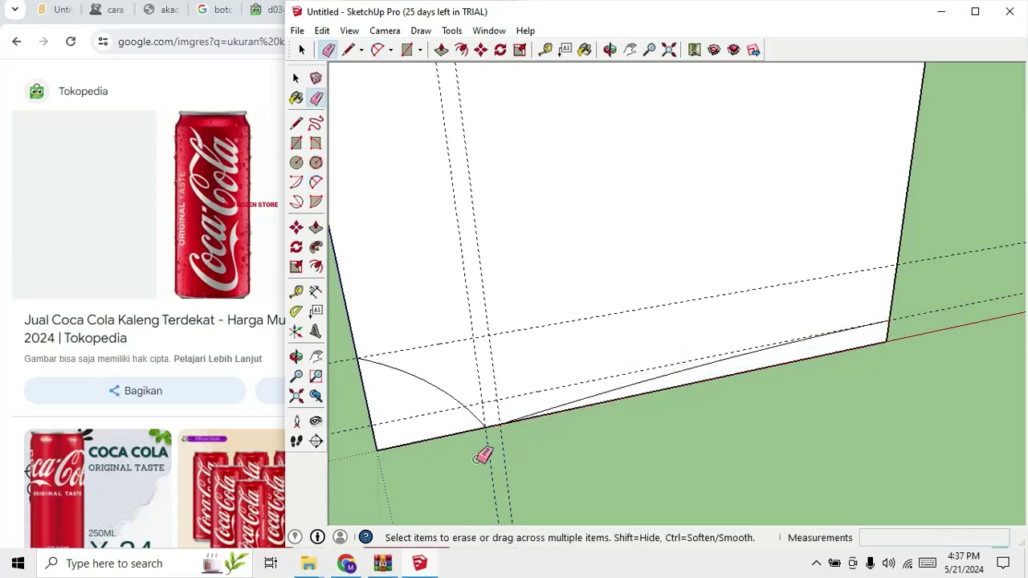
mouse_move(484, 454)
left_mouse_down()
mouse_move(530, 461)
mouse_move(355, 385)
left_mouse_up()
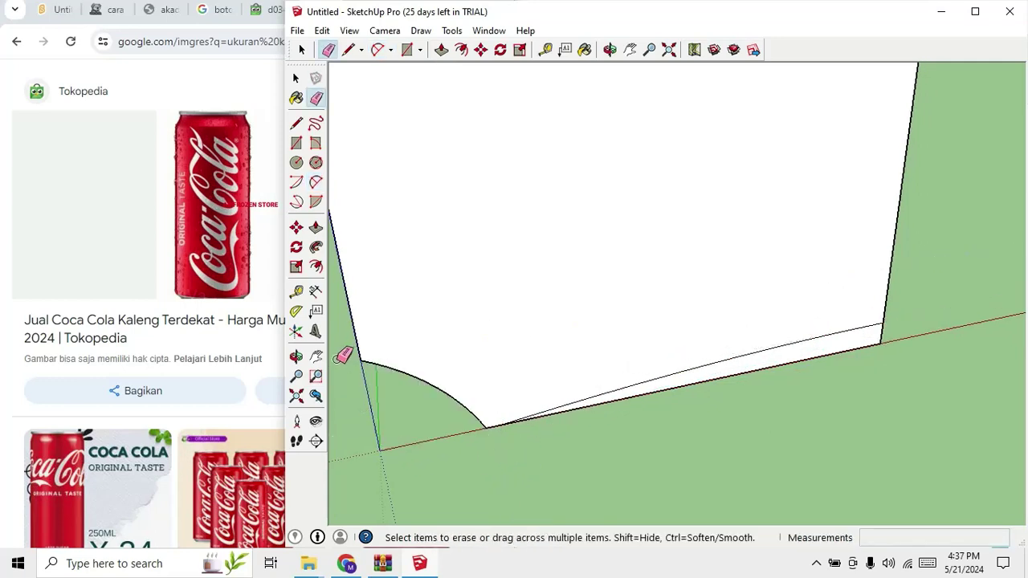
middle_click_drag(344, 355, 555, 399)
left_click(748, 360)
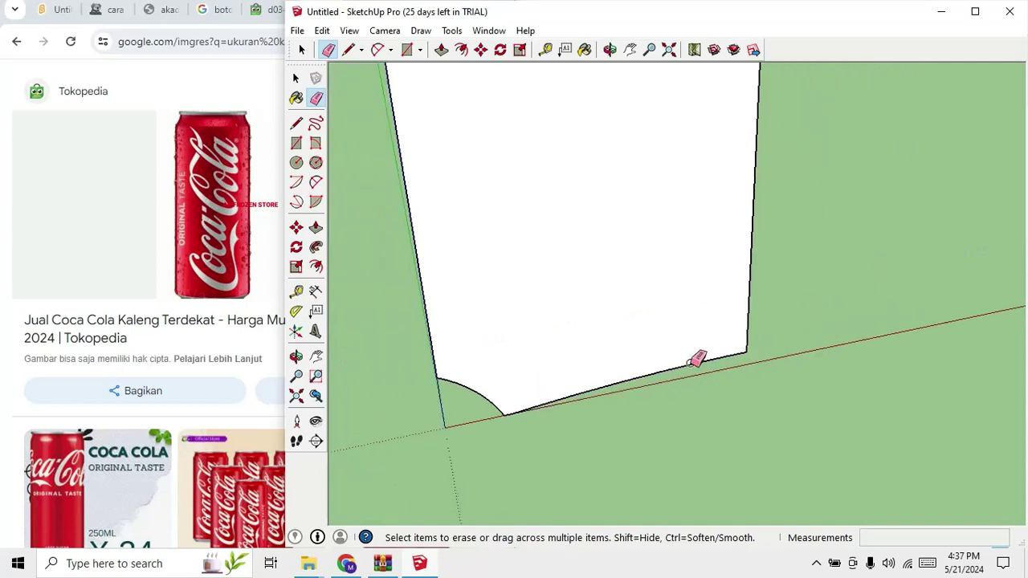
Turn the view to face the profile and measure from its bottom edge.
mouse_move(698, 360)
middle_mouse_down()
mouse_move(553, 384)
mouse_move(629, 328)
mouse_move(642, 331)
middle_mouse_up()
scroll(630, 328, "up", 3)
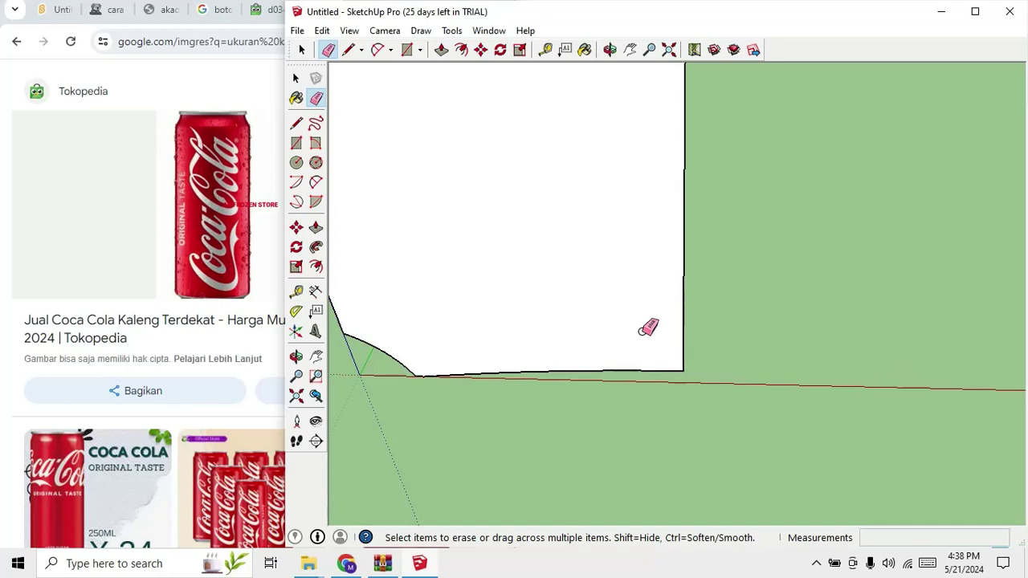
key("t")
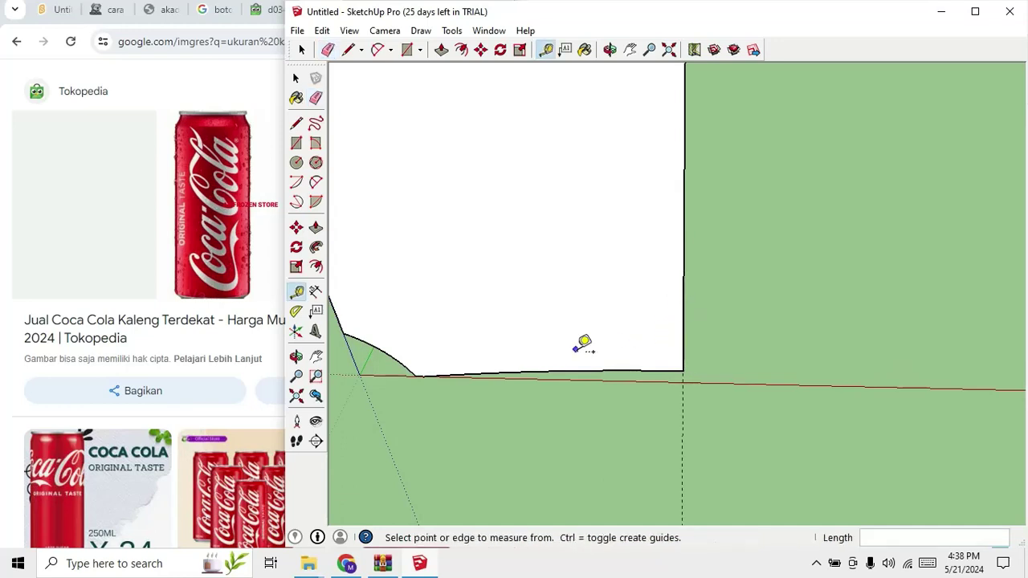
left_click(642, 375)
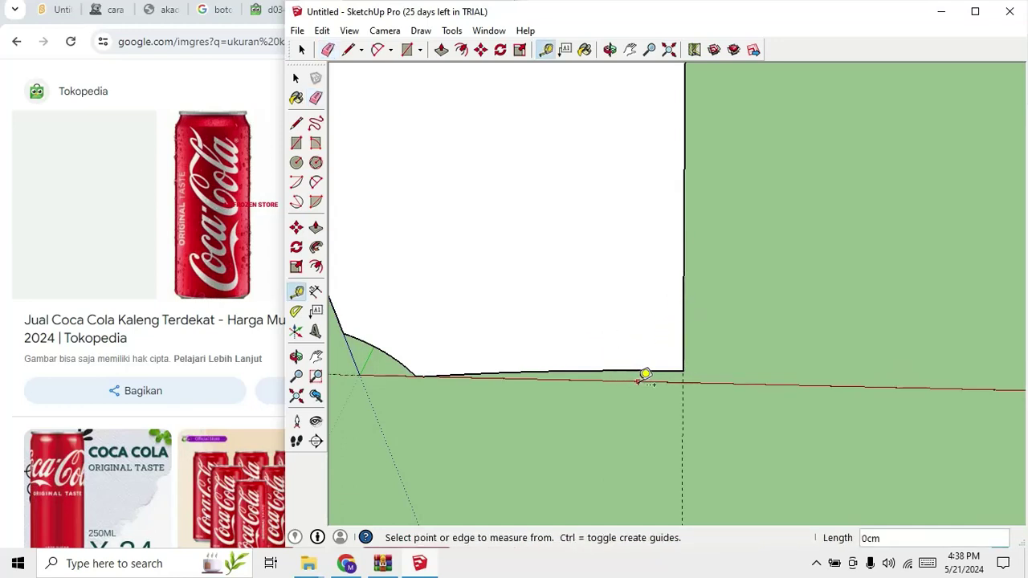
scroll(646, 375, "down", 1)
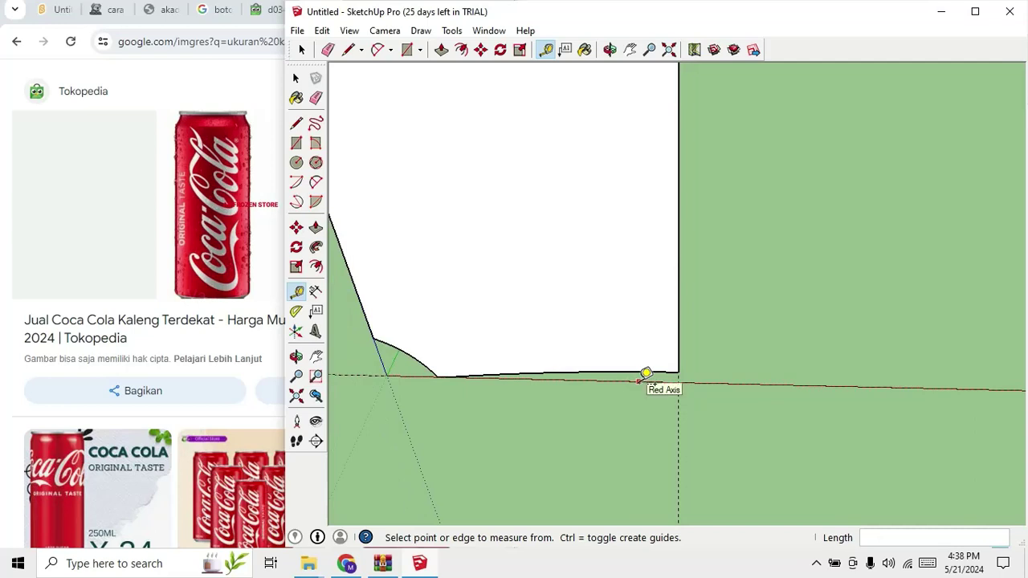
Draw a ground circle centred at the profile's bottom-right corner, reaching the curve's end.
key("c")
left_click(679, 383)
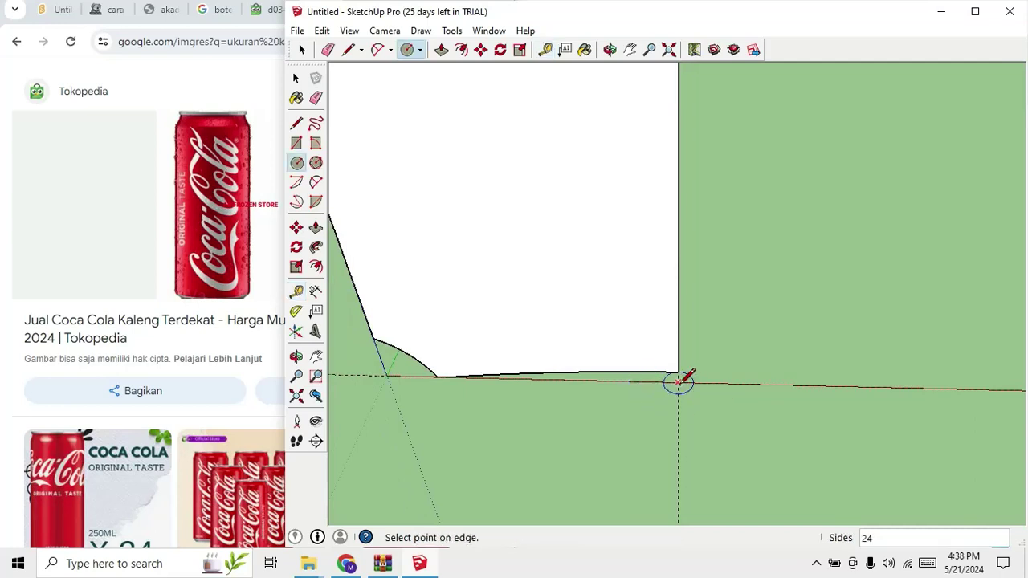
scroll(433, 370, "up", 1)
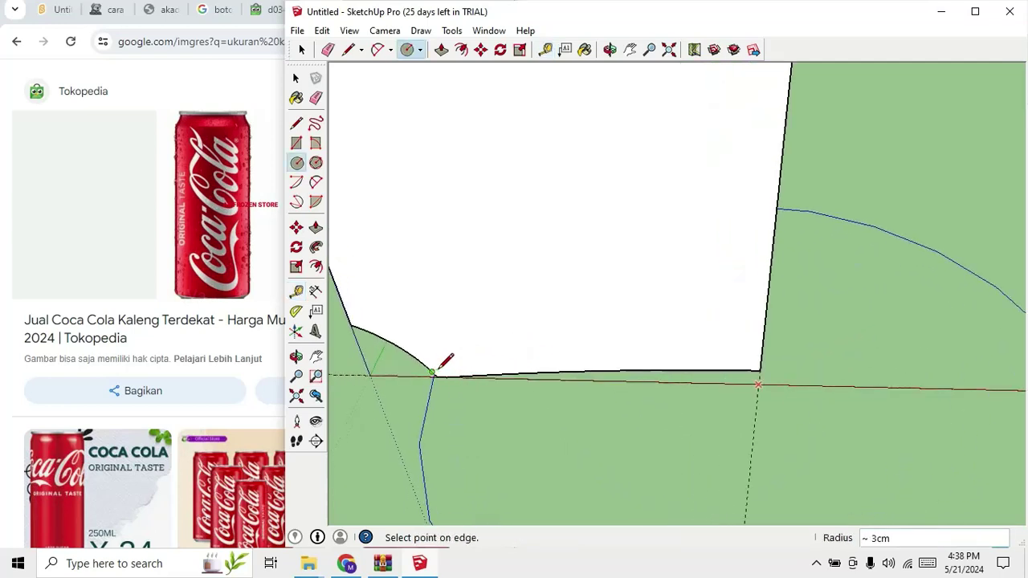
scroll(440, 370, "up", 1)
left_click(438, 377)
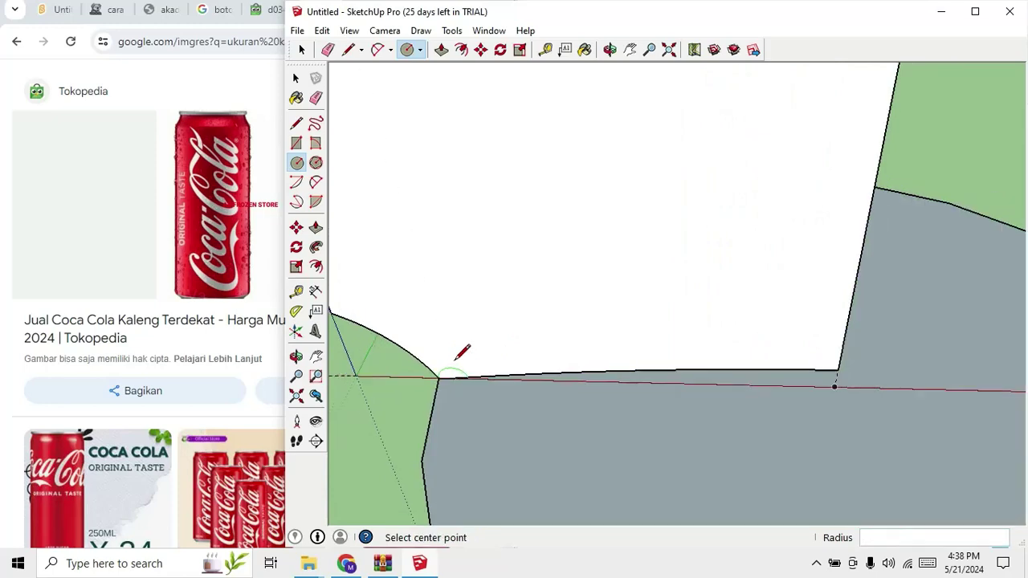
scroll(459, 353, "down", 3)
scroll(456, 363, "down", 1)
scroll(463, 356, "up", 3)
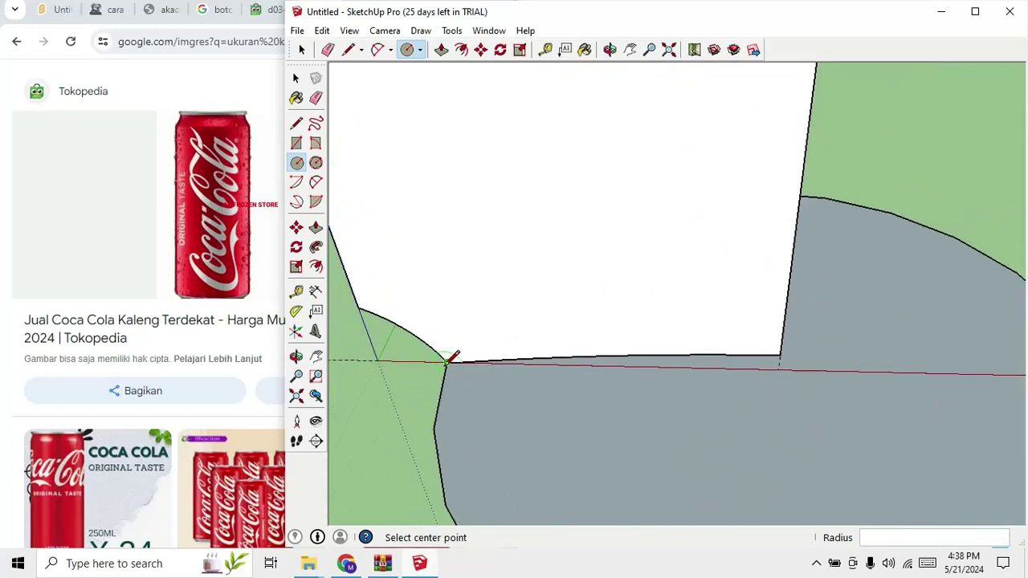
scroll(459, 351, "down", 1)
scroll(459, 353, "down", 2)
Delete the circle's face, then select the profile face and the circle outline as path.
key("space")
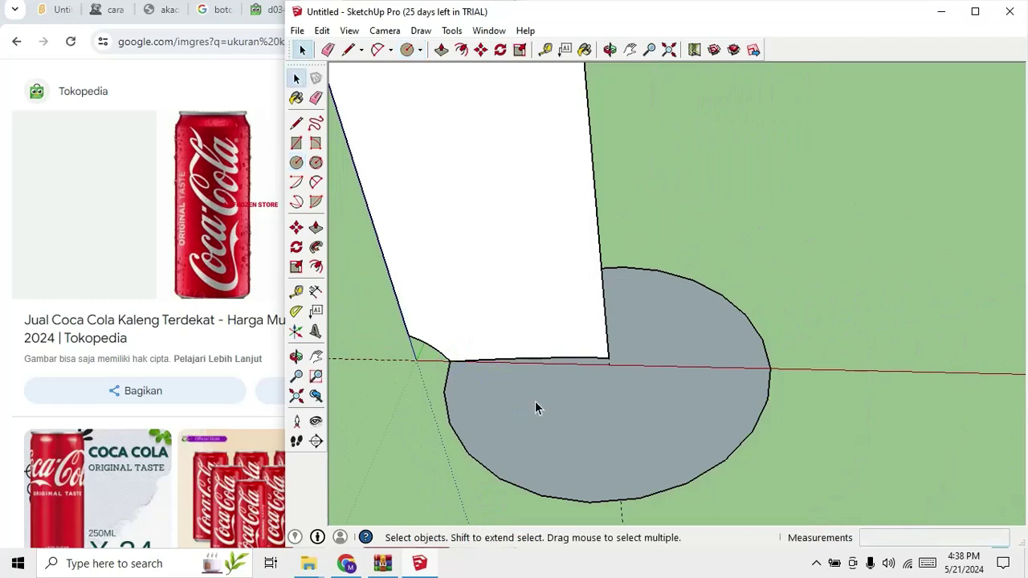
left_click(549, 399)
key("Delete")
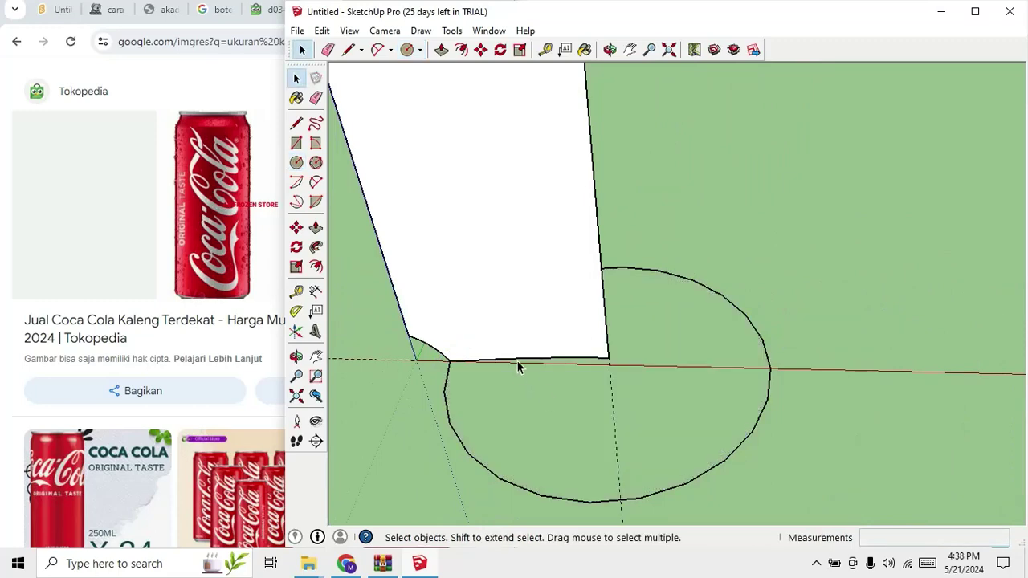
left_click(532, 341)
left_click(445, 397)
Follow Me the profile around the circle into an upright can body.
left_click(315, 247)
left_click(449, 337)
scroll(498, 367, "down", 2)
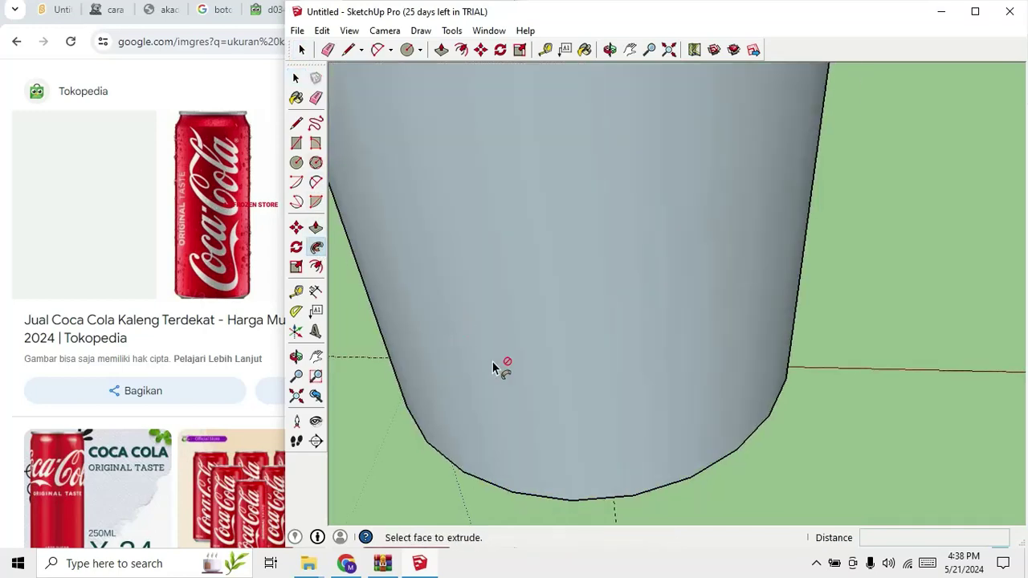
scroll(575, 395, "down", 3)
scroll(572, 410, "down", 3)
mouse_move(572, 409)
middle_mouse_down()
mouse_move(626, 220)
mouse_move(544, 320)
middle_mouse_up()
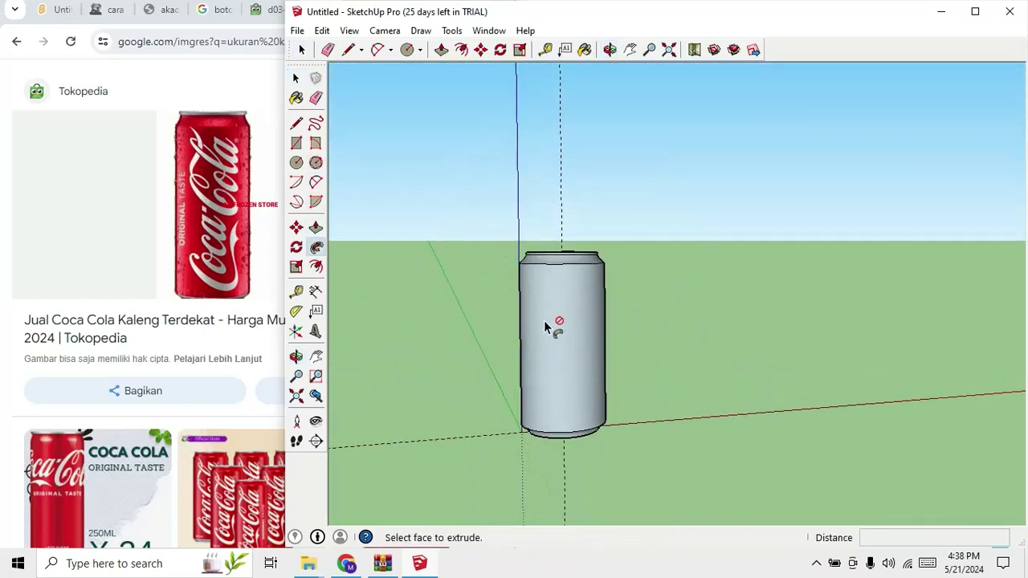
key("space")
scroll(538, 177, "down", 2)
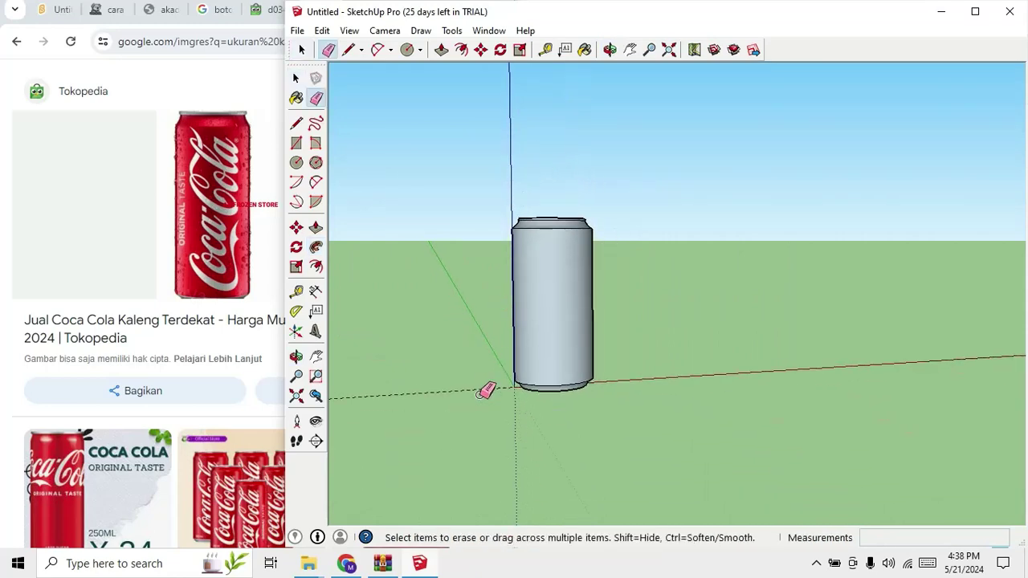
key("space")
Select the whole can and apply Reverse Faces so its outside turns white.
left_click(577, 314)
triple_click(577, 315)
right_click(577, 315)
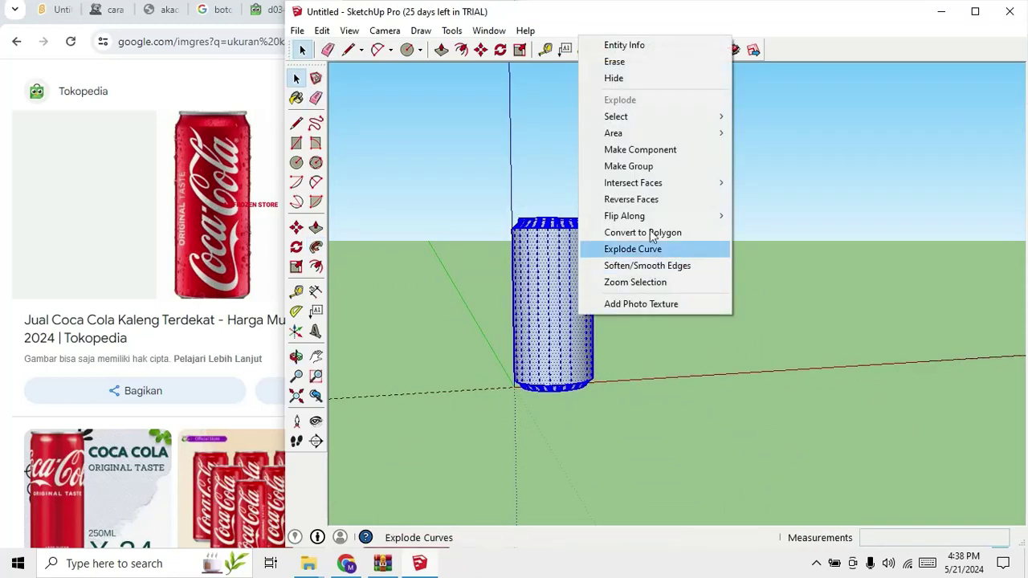
left_click(665, 201)
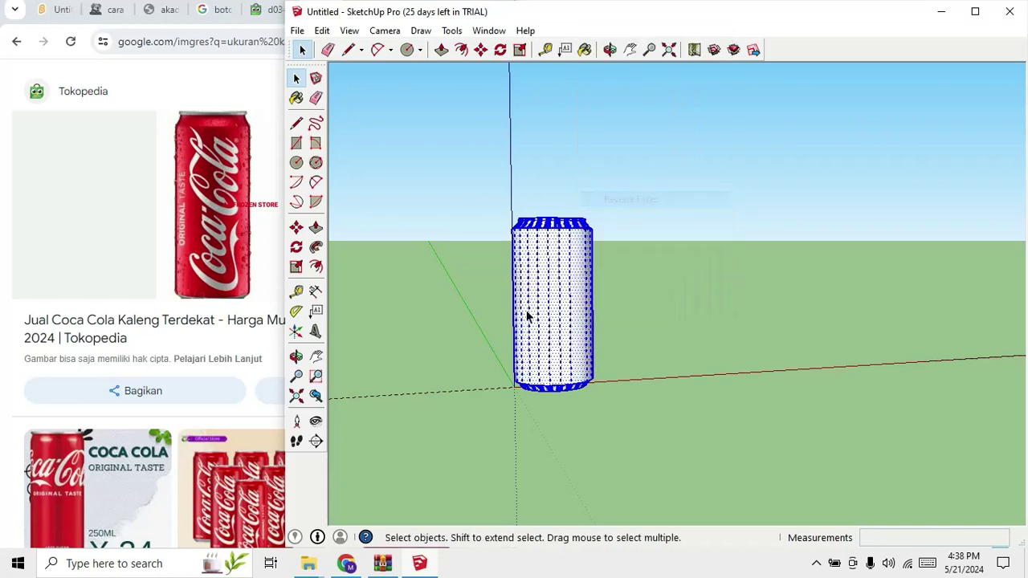
scroll(526, 311, "up", 2)
left_click(663, 320)
Orbit around the can to check its top, sides and rolled rim.
mouse_move(663, 319)
middle_mouse_down()
mouse_move(503, 247)
mouse_move(574, 438)
mouse_move(502, 295)
middle_mouse_up()
mouse_move(578, 268)
middle_mouse_down()
mouse_move(544, 395)
mouse_move(527, 412)
mouse_move(562, 160)
middle_mouse_up()
scroll(535, 172, "up", 2)
mouse_move(617, 230)
middle_mouse_down()
mouse_move(533, 103)
mouse_move(535, 170)
middle_mouse_up()
scroll(514, 165, "down", 2)
mouse_move(444, 163)
middle_mouse_down()
mouse_move(522, 276)
mouse_move(361, 361)
middle_mouse_up()
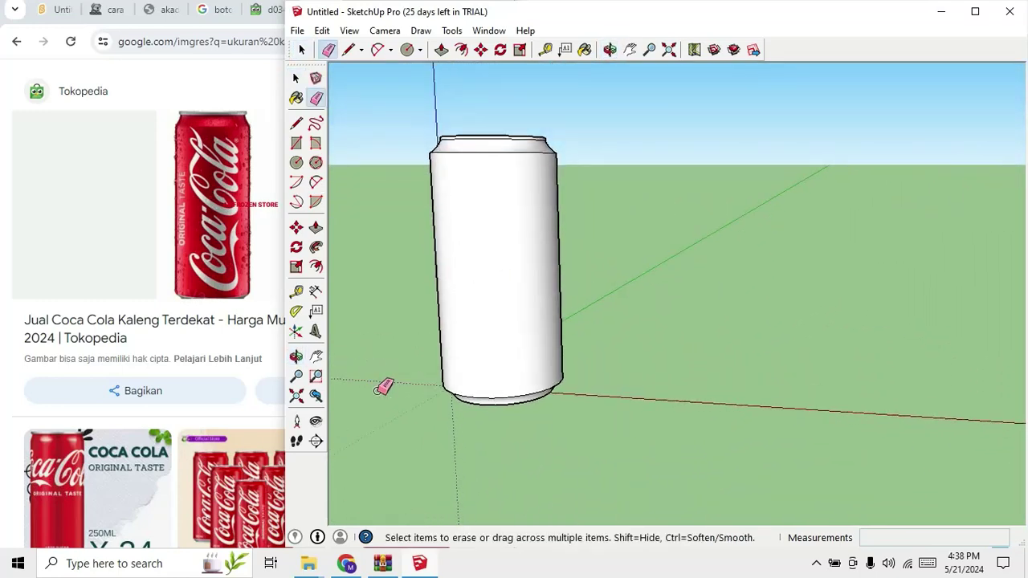
middle_click_drag(639, 360, 535, 285)
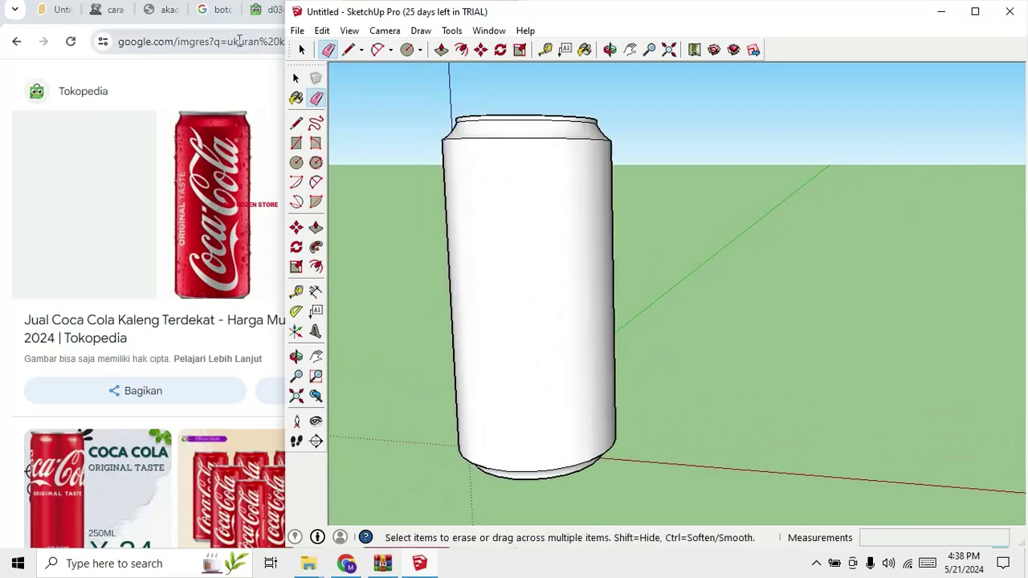
Show the Rapid bottle shop photo in Chrome and move that window left beside the can model.
left_click(218, 11)
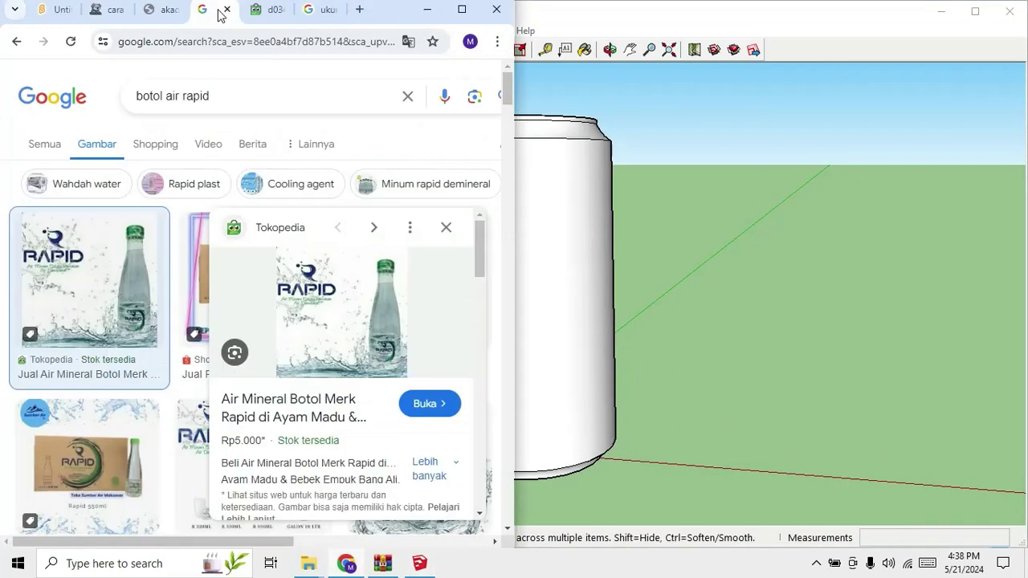
left_click(267, 11)
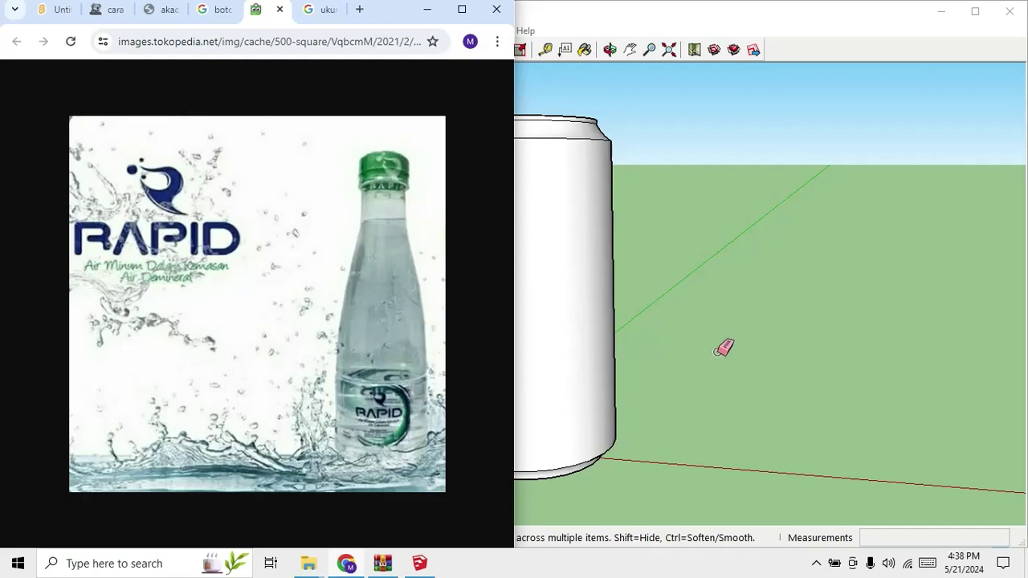
left_click(723, 349)
left_click(201, 169)
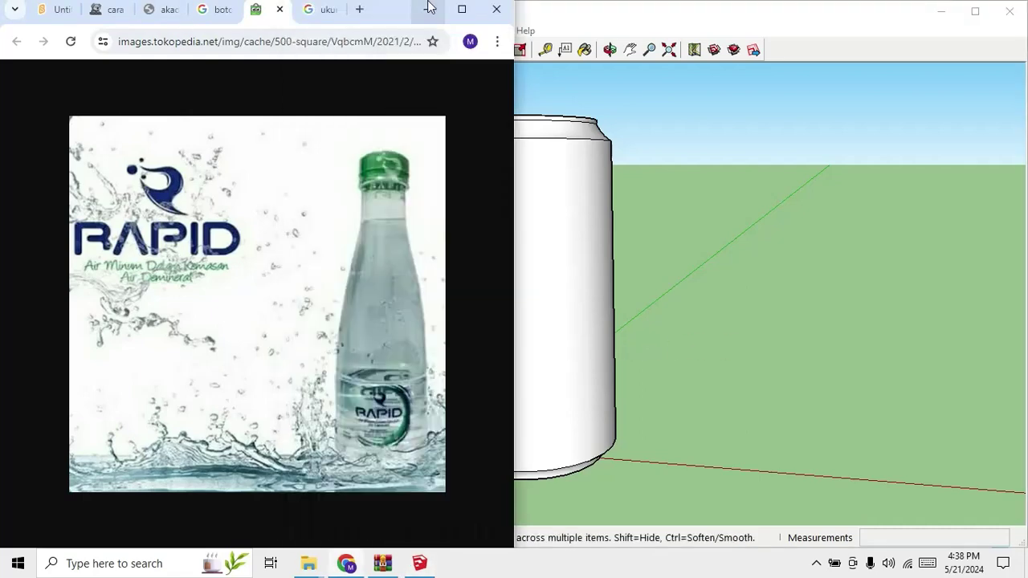
left_click_drag(383, 16, 151, 12)
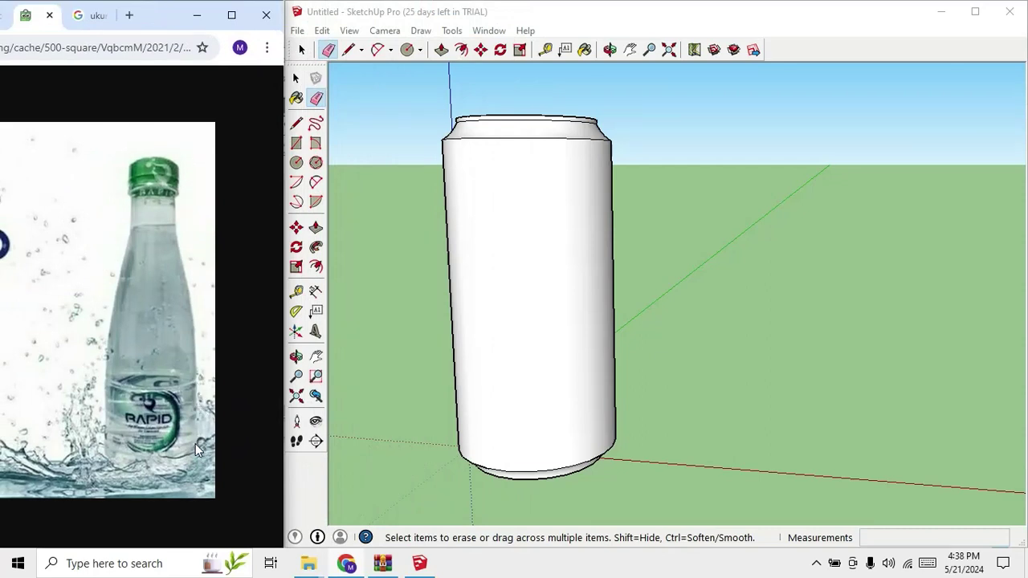
Place a Tape Measure guide out along the red axis and another 3 cm from it.
scroll(406, 318, "down", 3)
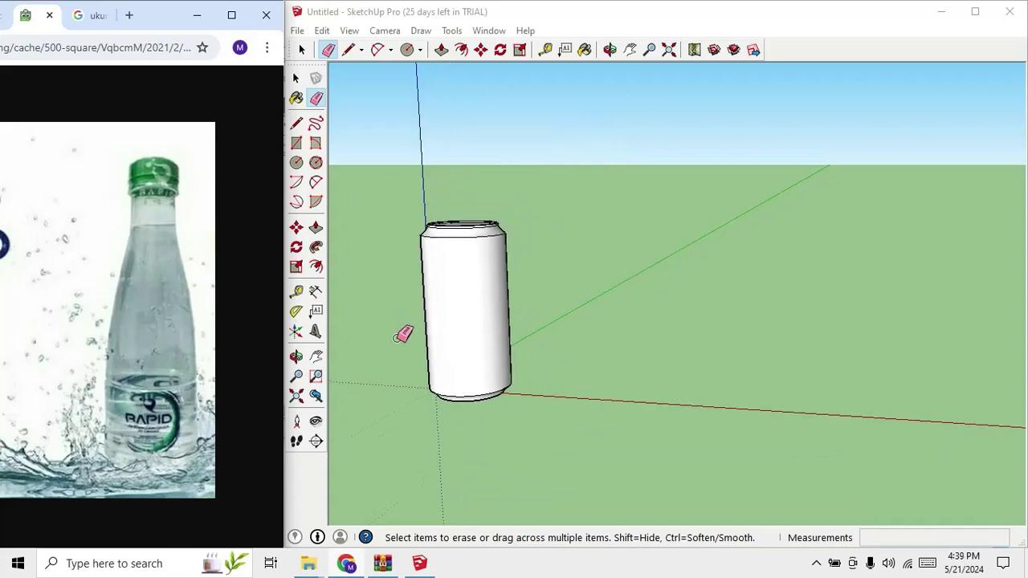
scroll(407, 332, "down", 2)
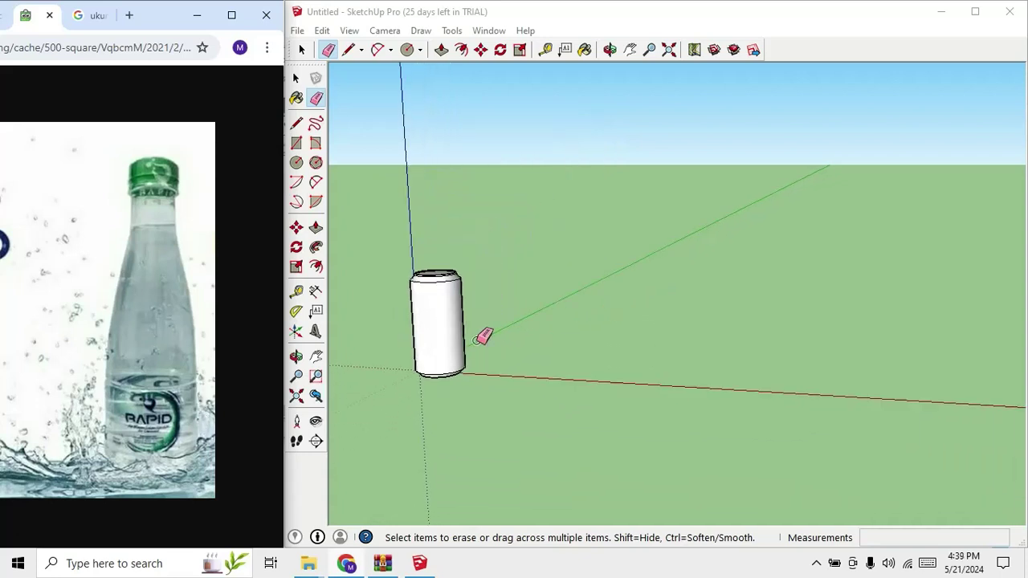
left_click(417, 213)
key("t")
left_click(410, 218)
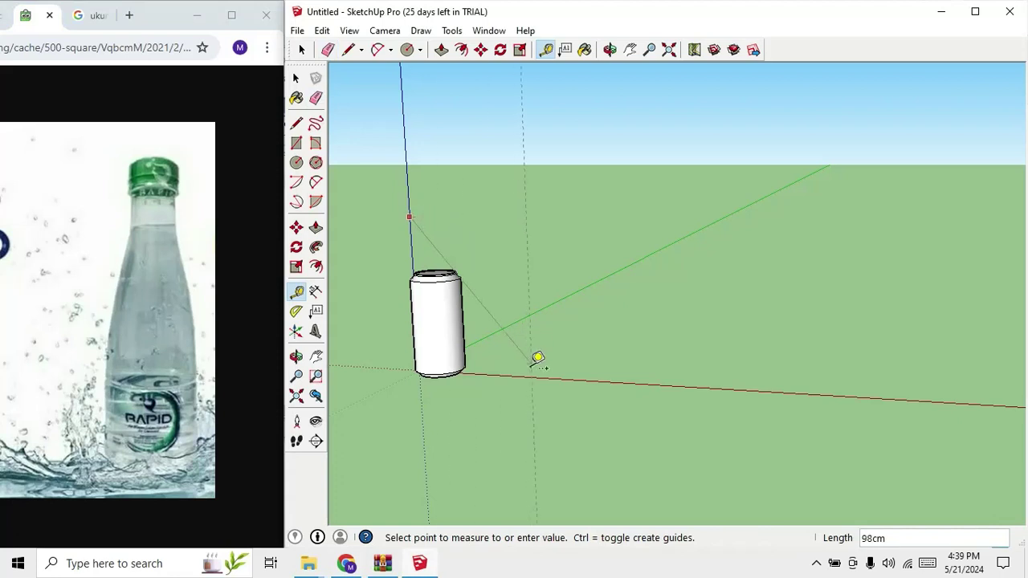
left_click(599, 372)
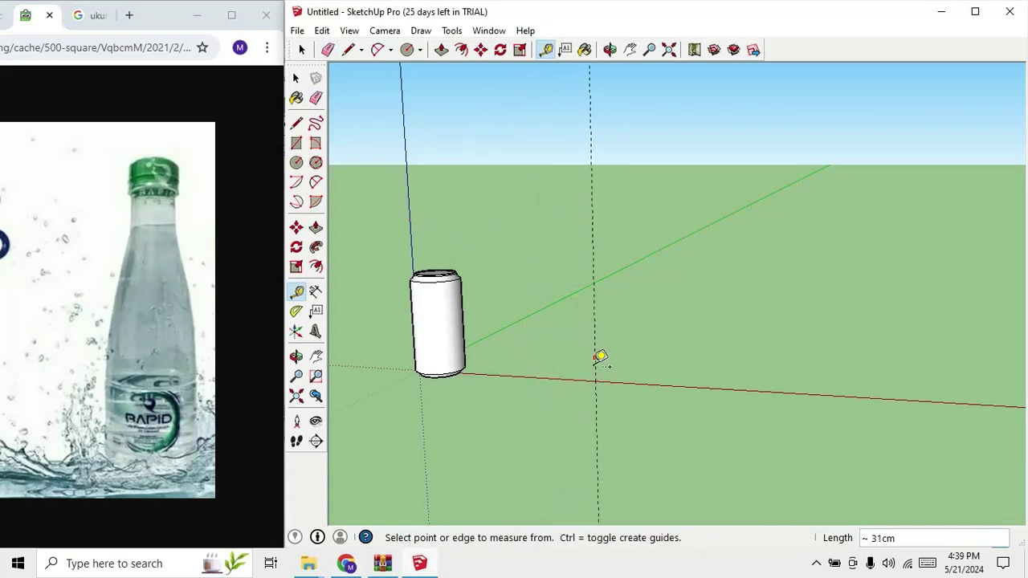
scroll(594, 377, "up", 3)
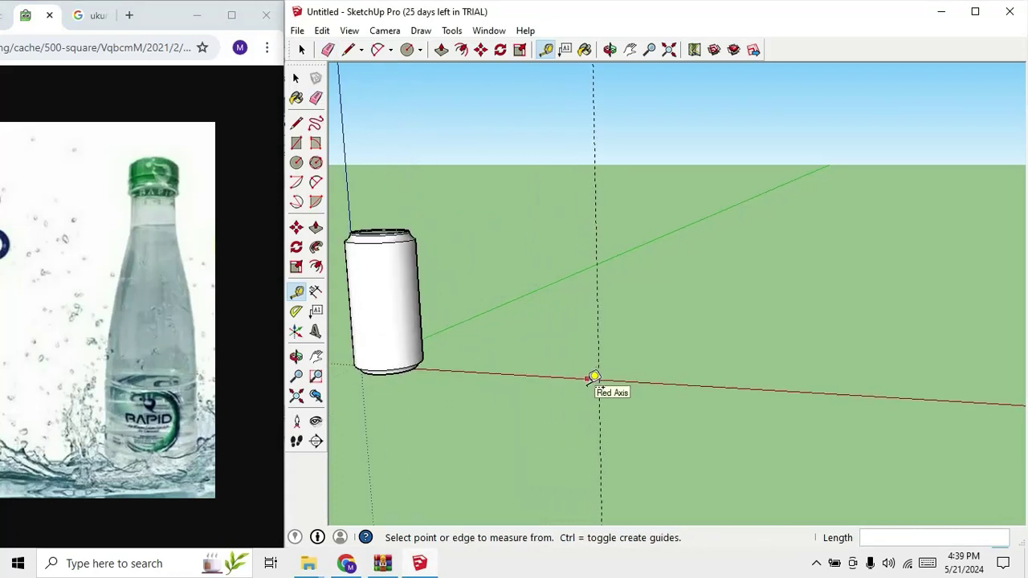
left_click(600, 332)
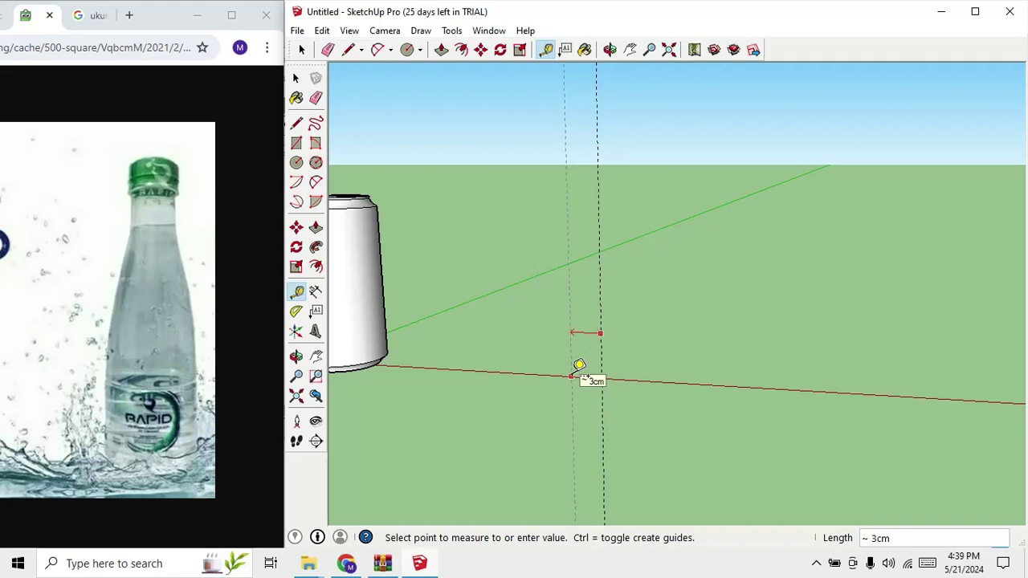
type("3")
left_click(570, 375)
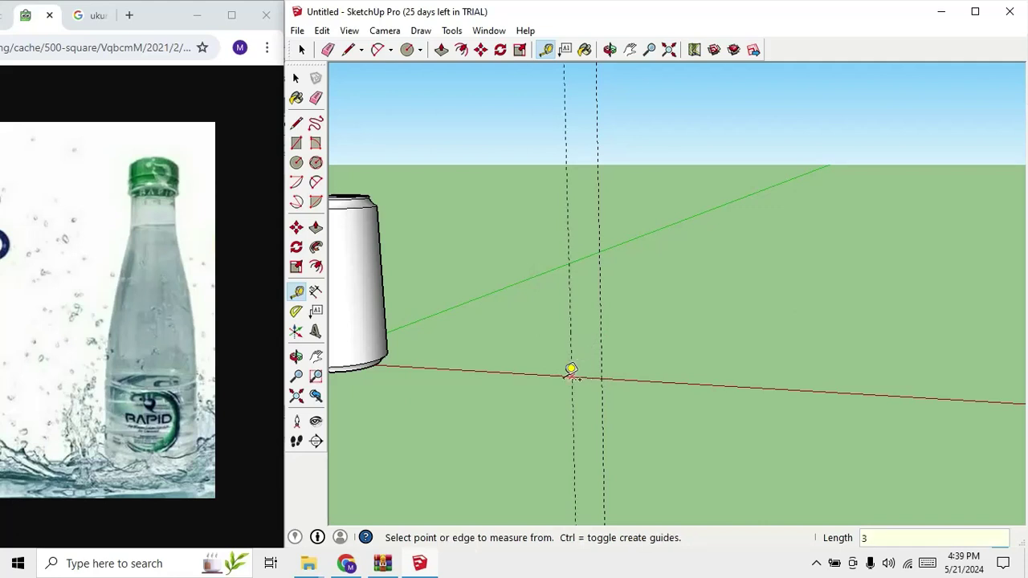
Add a horizontal guide 23 cm above the red axis.
left_click(553, 374)
type("23")
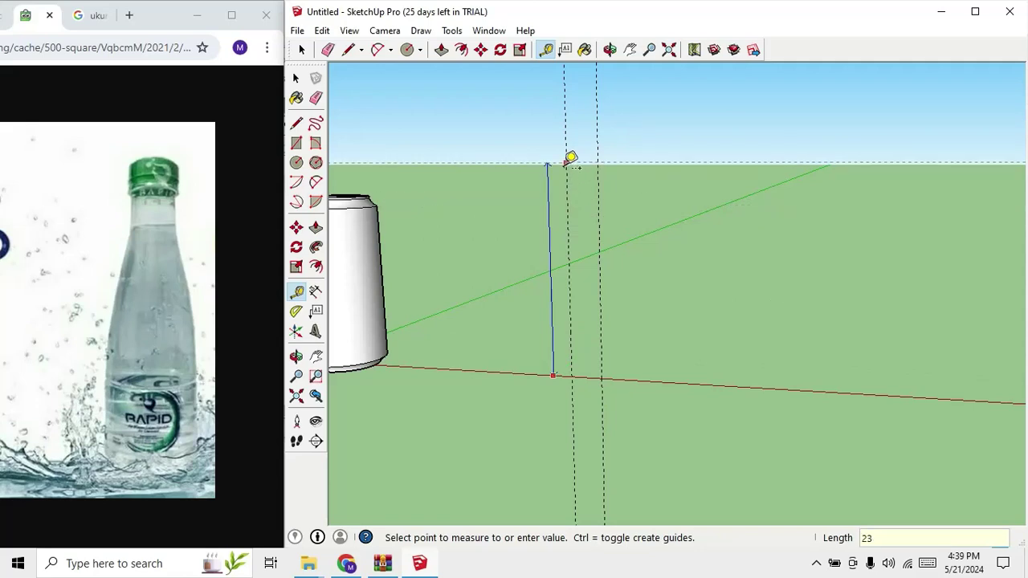
key("Return")
scroll(590, 241, "down", 2)
scroll(601, 310, "up", 3)
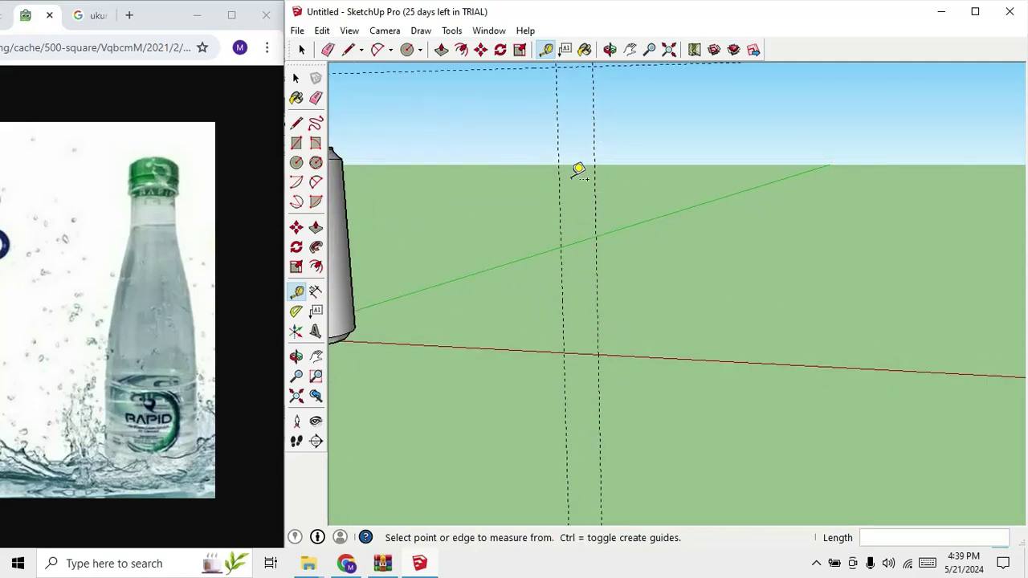
Add offset guides from the right guide, including one 2.5 cm to its left.
left_click(593, 140)
type("2.5")
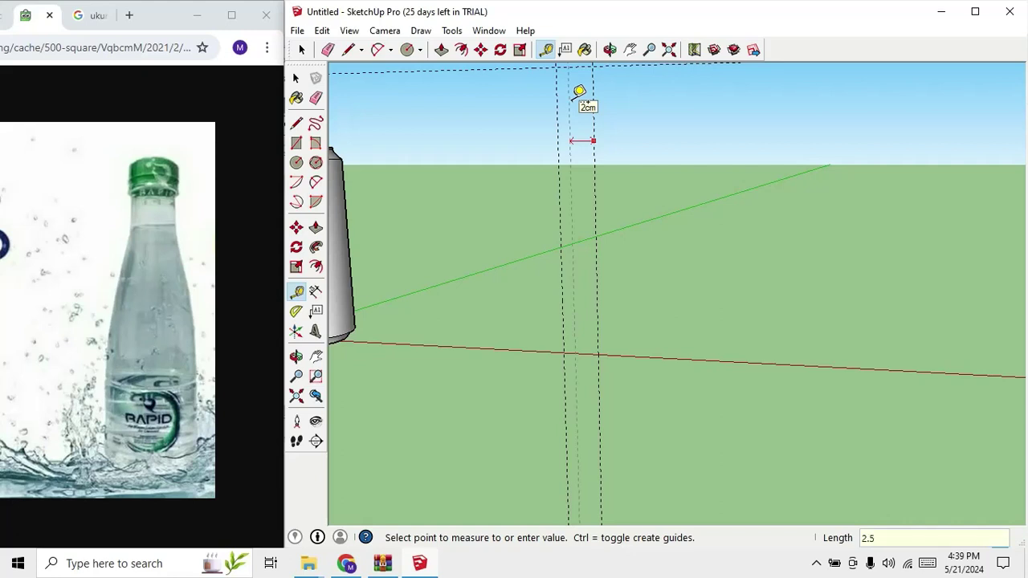
key("Return")
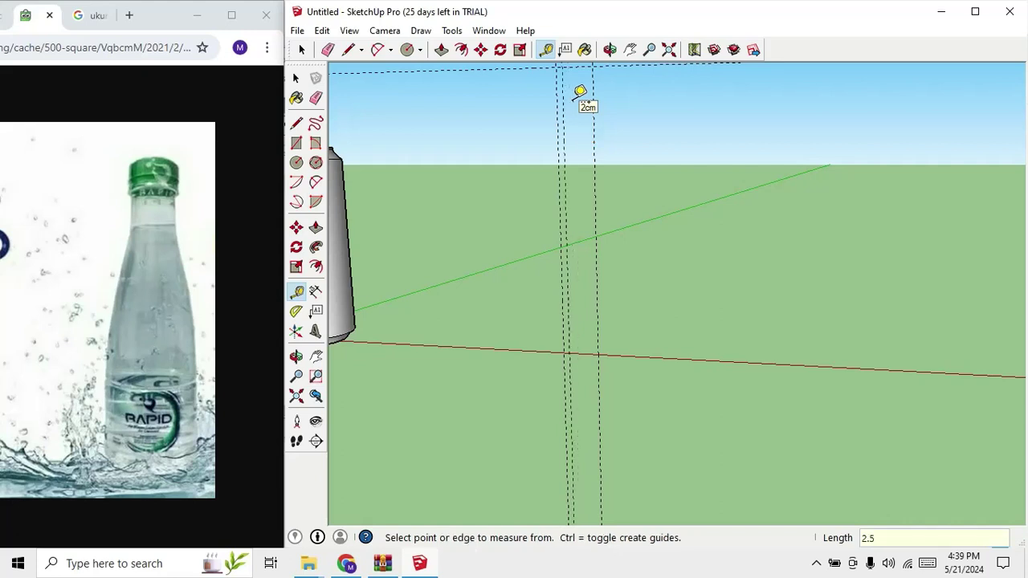
left_click(600, 114)
left_click(594, 110)
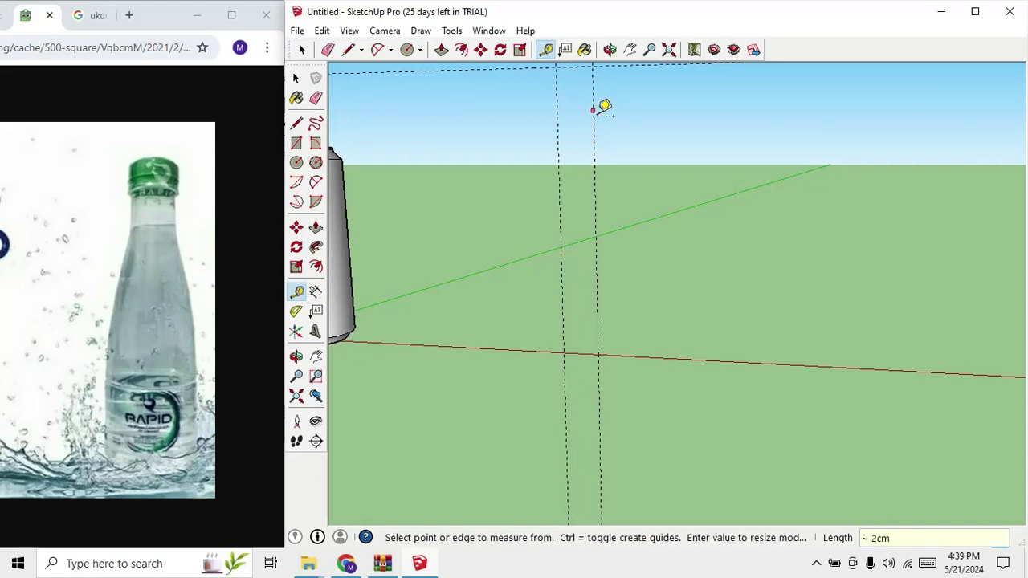
left_click(592, 114)
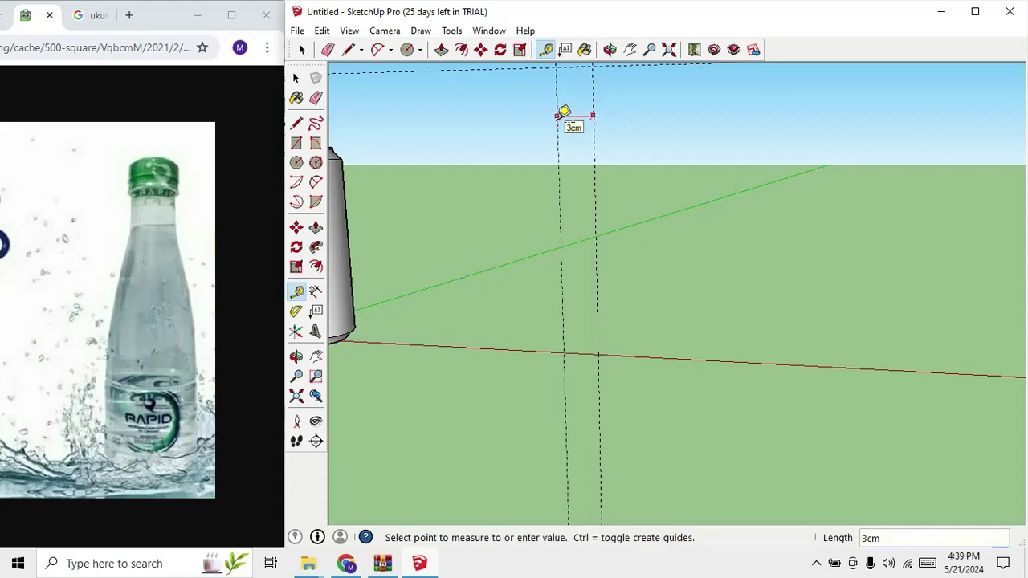
type(".")
type("5")
key("Return")
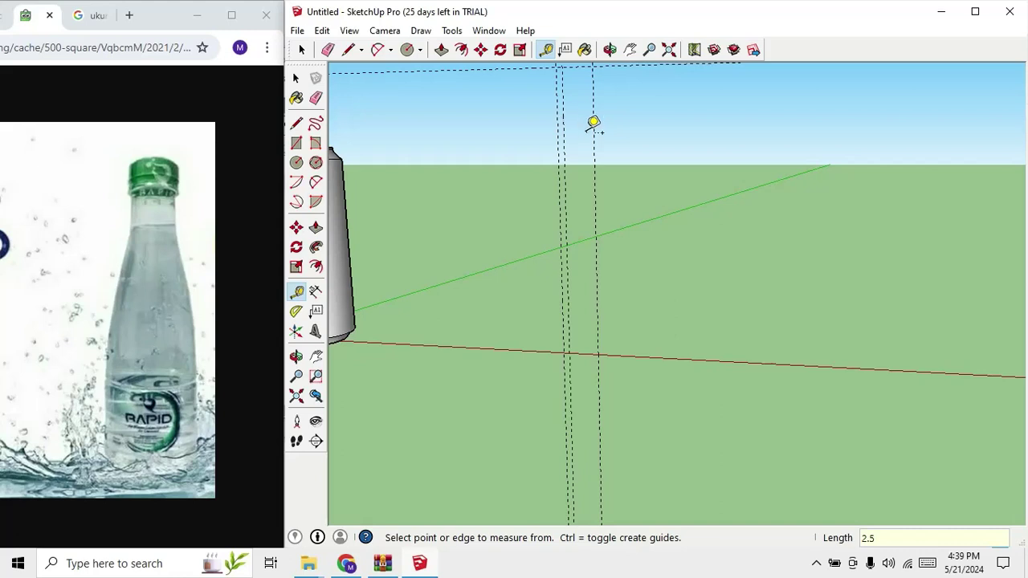
left_click(594, 135)
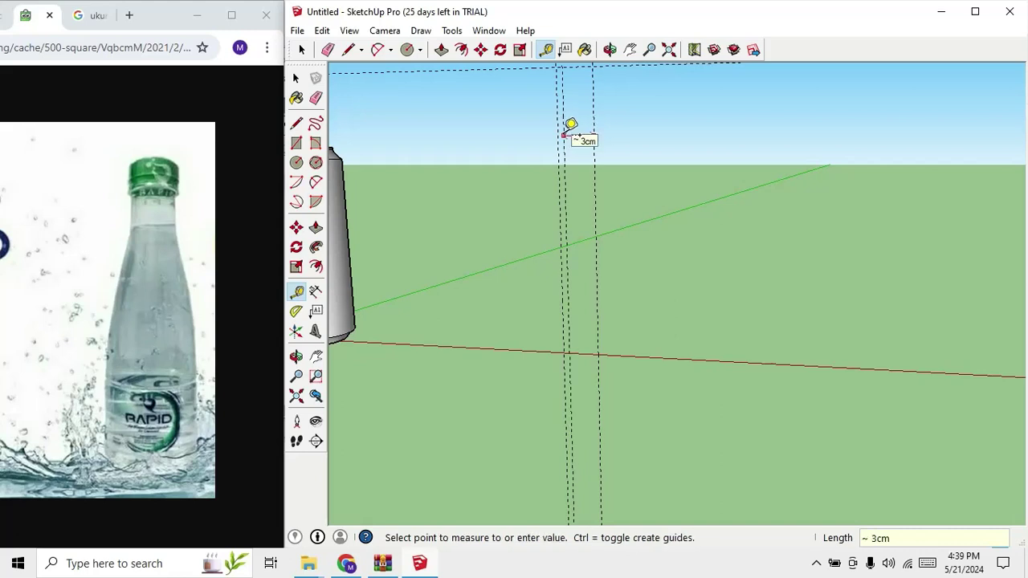
left_click(572, 133)
scroll(595, 115, "up", 1)
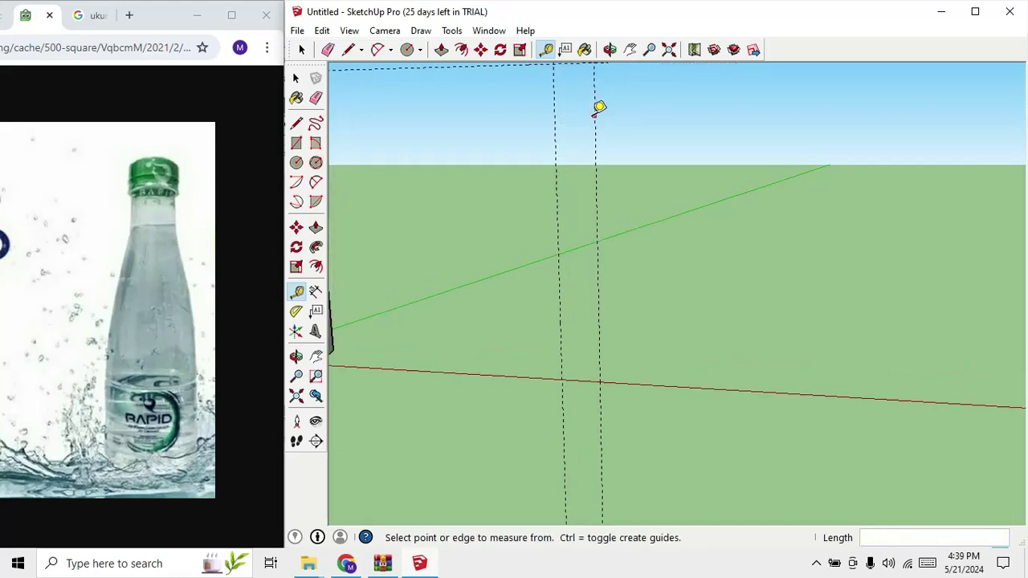
left_click(595, 116)
Add a guide 2.5 cm from the starting guide near the top.
middle_click_drag(559, 107, 569, 254)
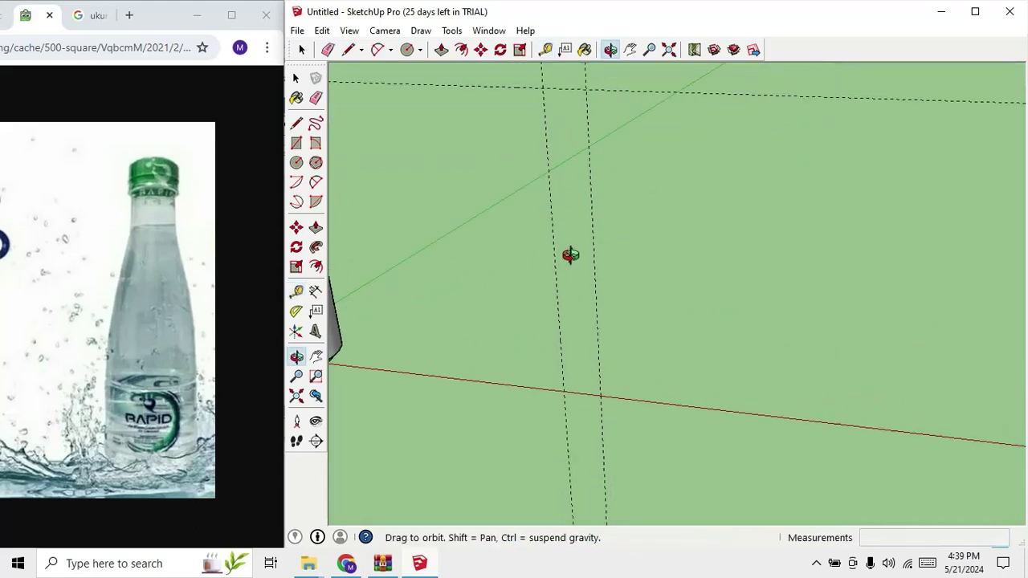
left_click(586, 171)
left_click(589, 136)
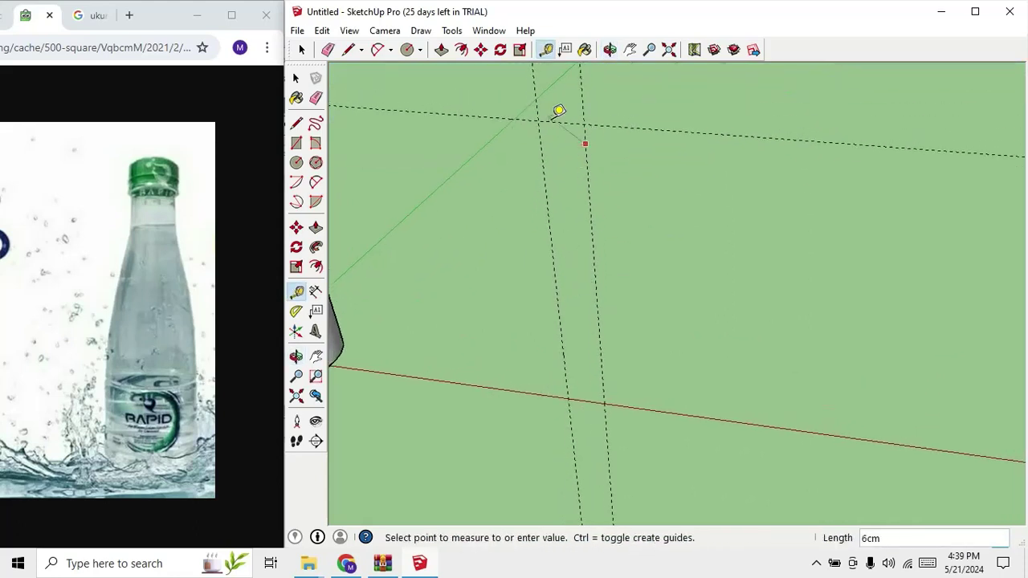
left_click(564, 113)
left_click(582, 104)
type("2.5")
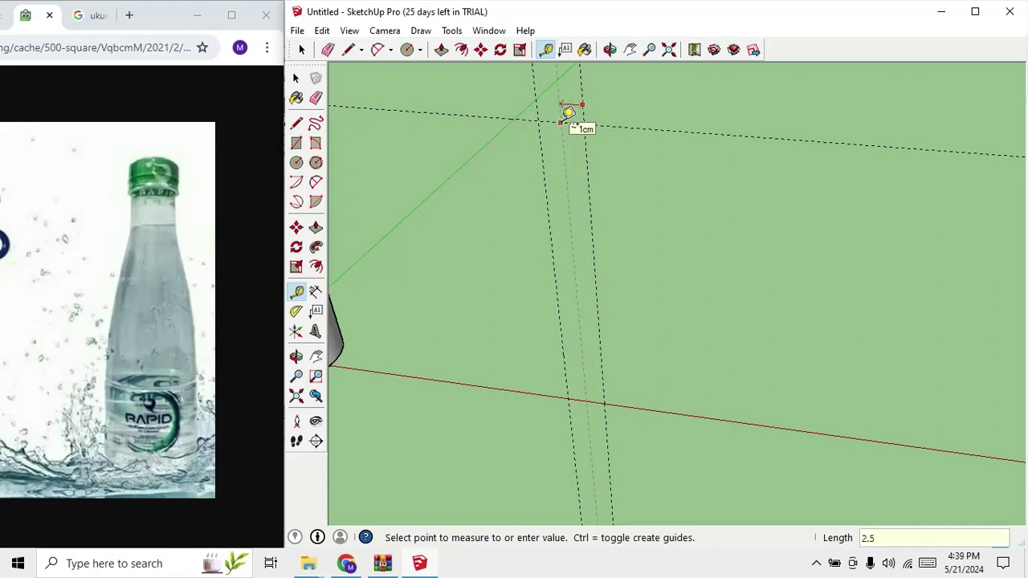
key("Return")
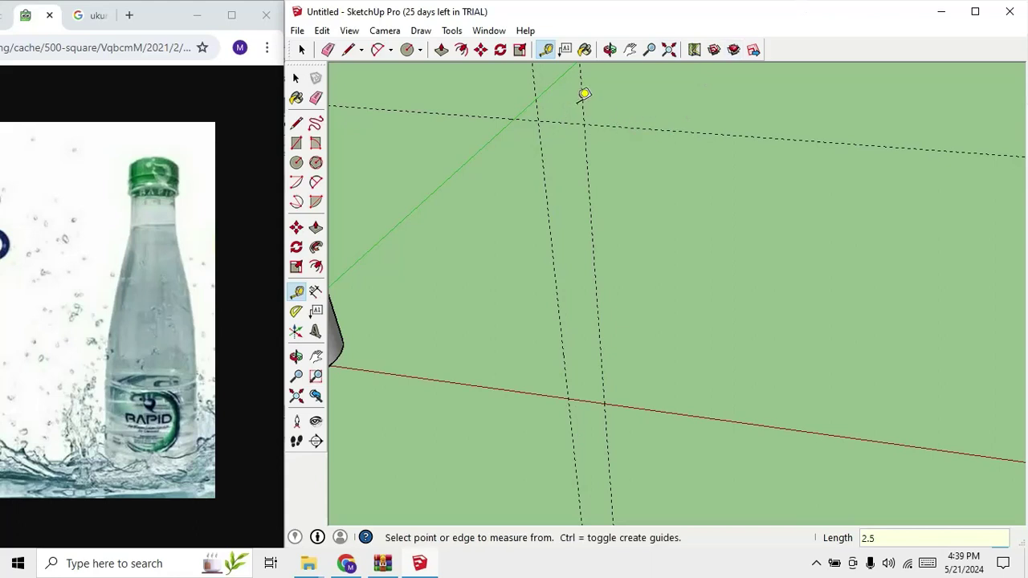
Dismiss the invalid-length warning and place a guide 2 cm from the right guide.
left_click(582, 100)
left_click(533, 101)
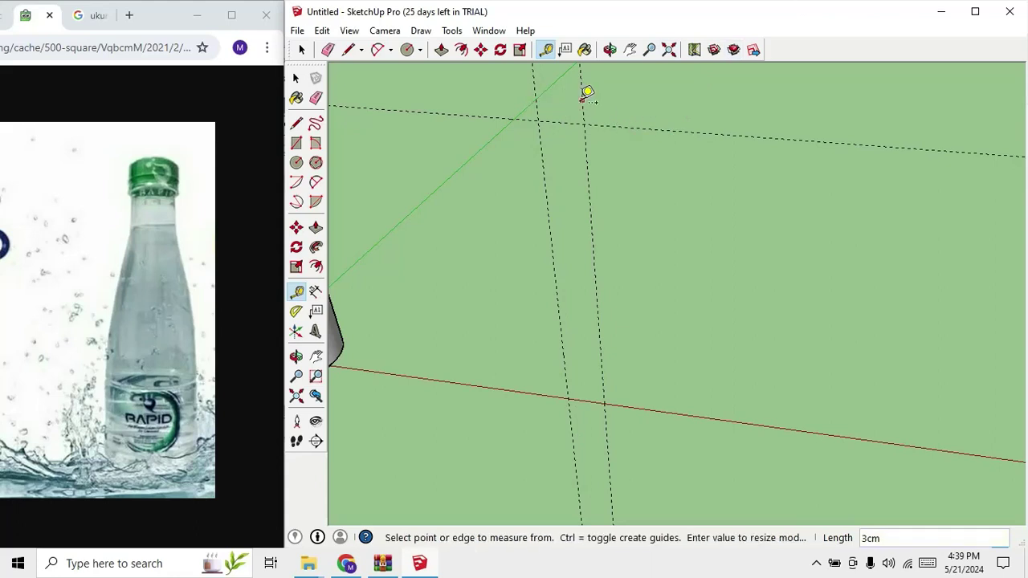
left_click(582, 100)
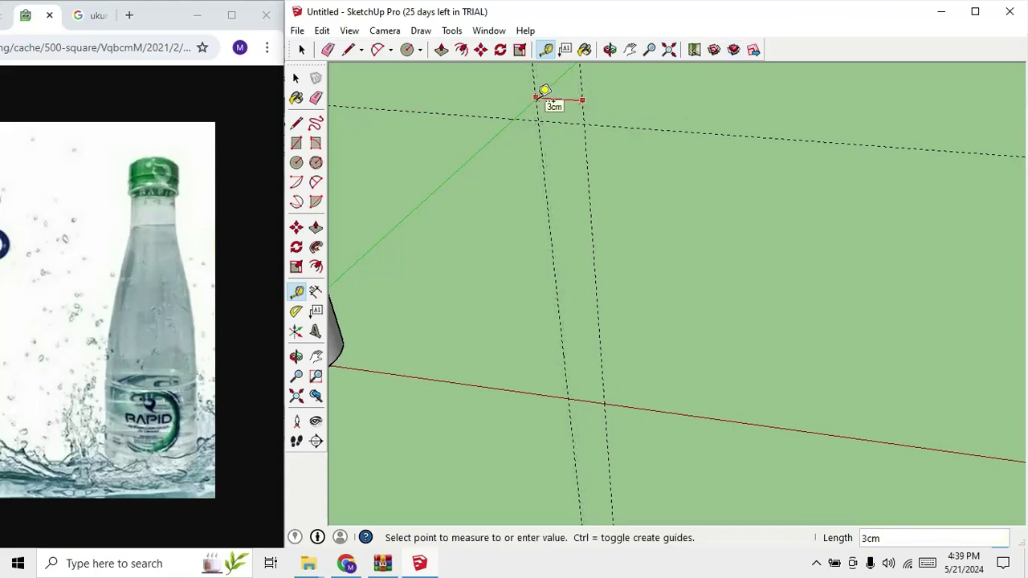
type("2,5")
key("Return")
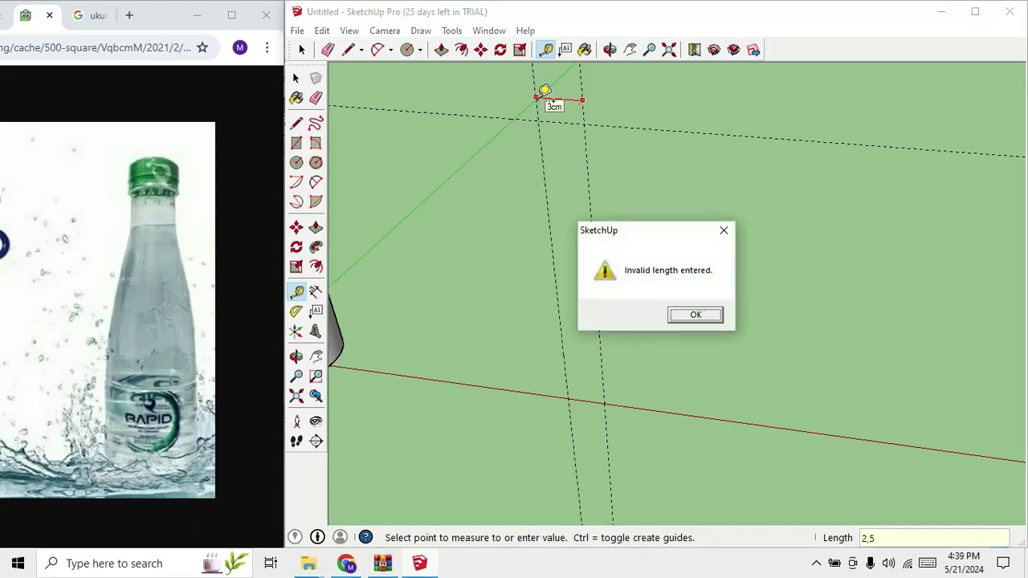
left_click(715, 315)
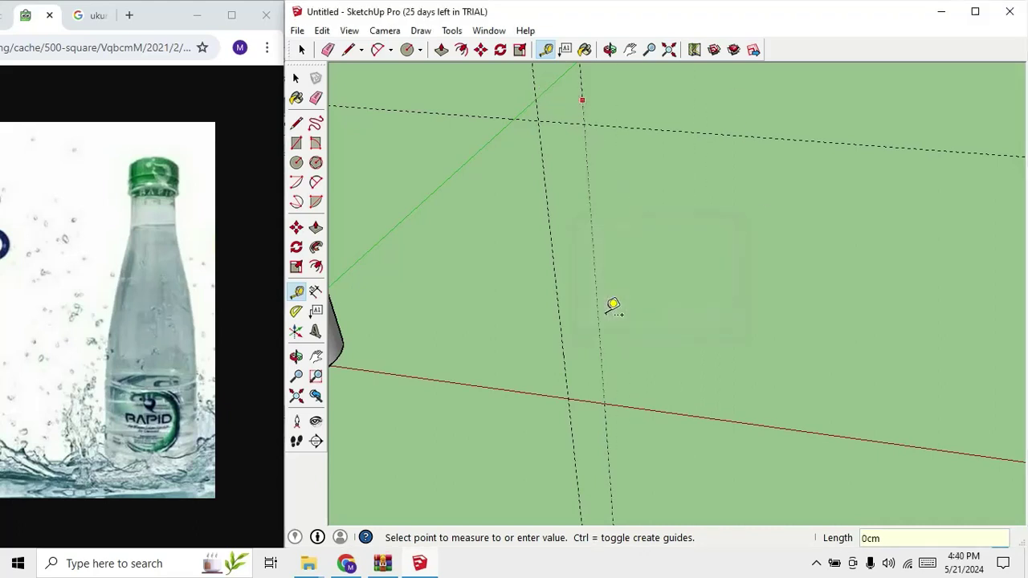
key("Escape")
left_click(598, 327)
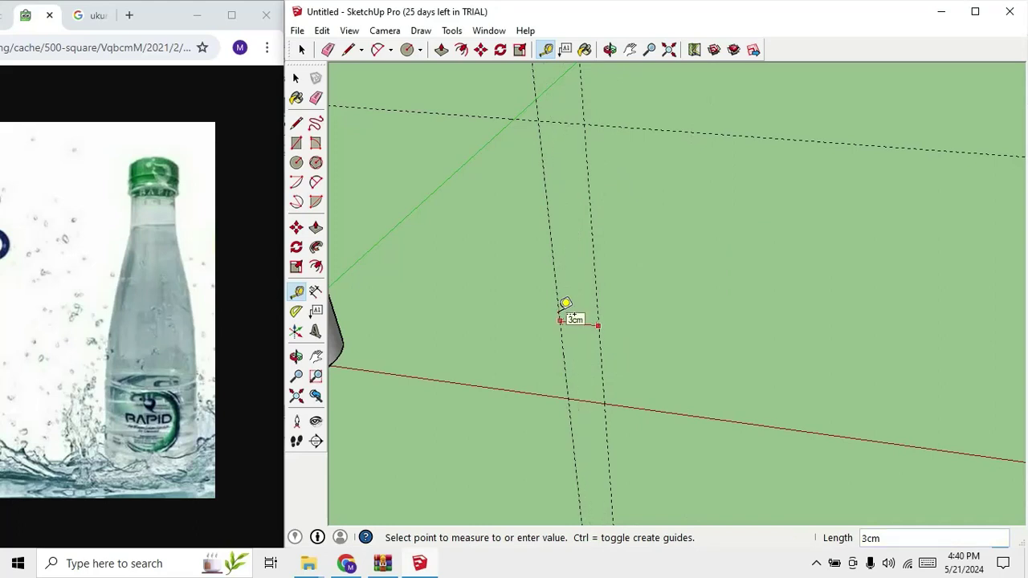
type("2")
key("Return")
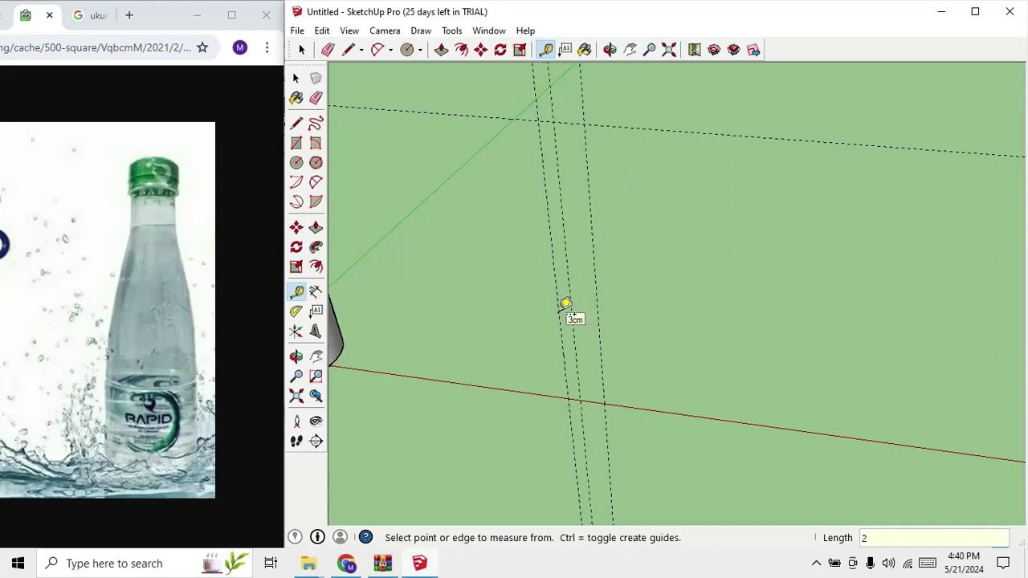
Remove the middle vertical guide beside the can with undo.
scroll(624, 335, "down", 3)
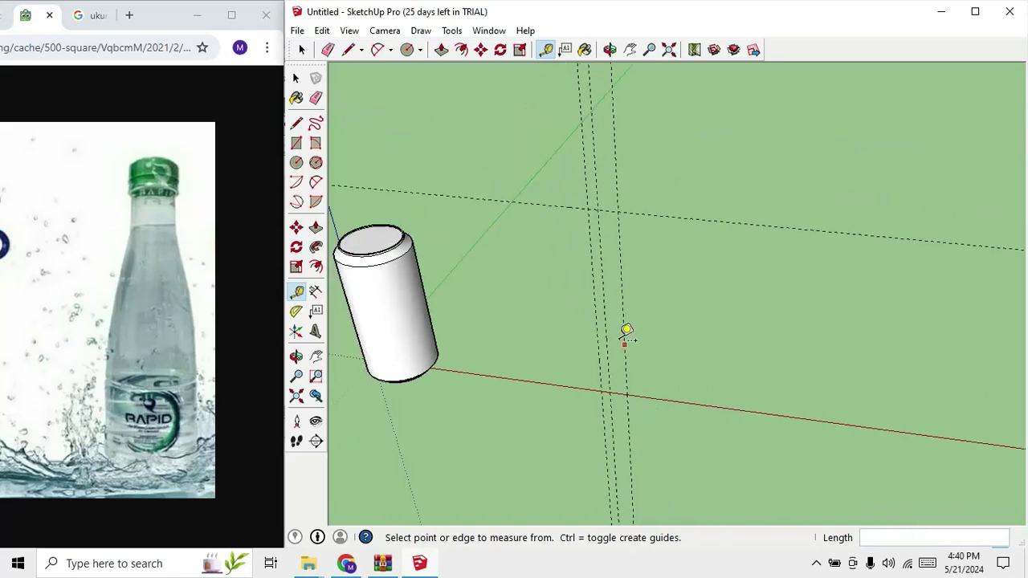
scroll(610, 243, "up", 3)
scroll(626, 332, "down", 1)
middle_click_drag(626, 333, 692, 230)
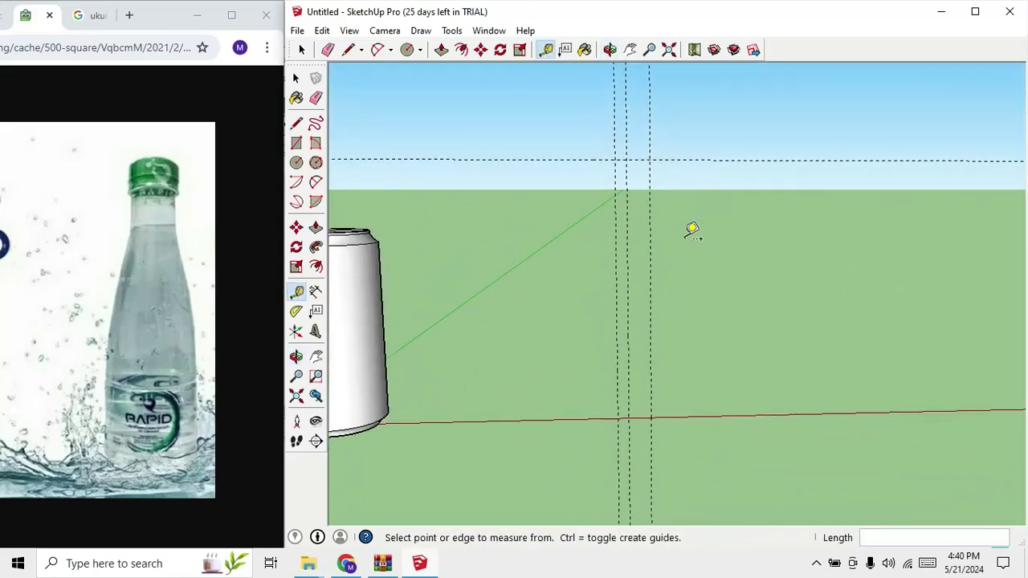
middle_click_drag(651, 273, 576, 375)
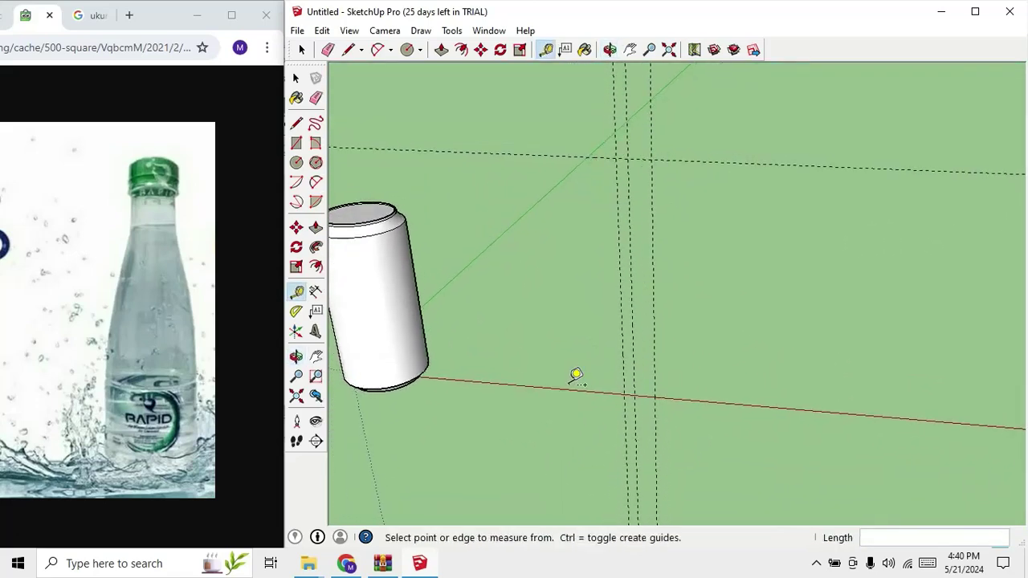
scroll(647, 196, "up", 1)
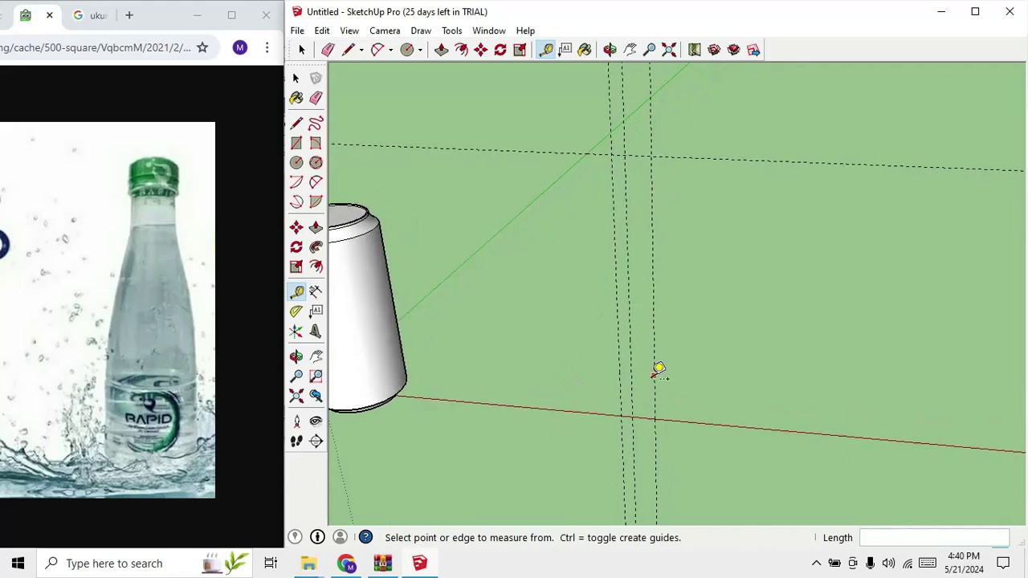
scroll(647, 154, "up", 2)
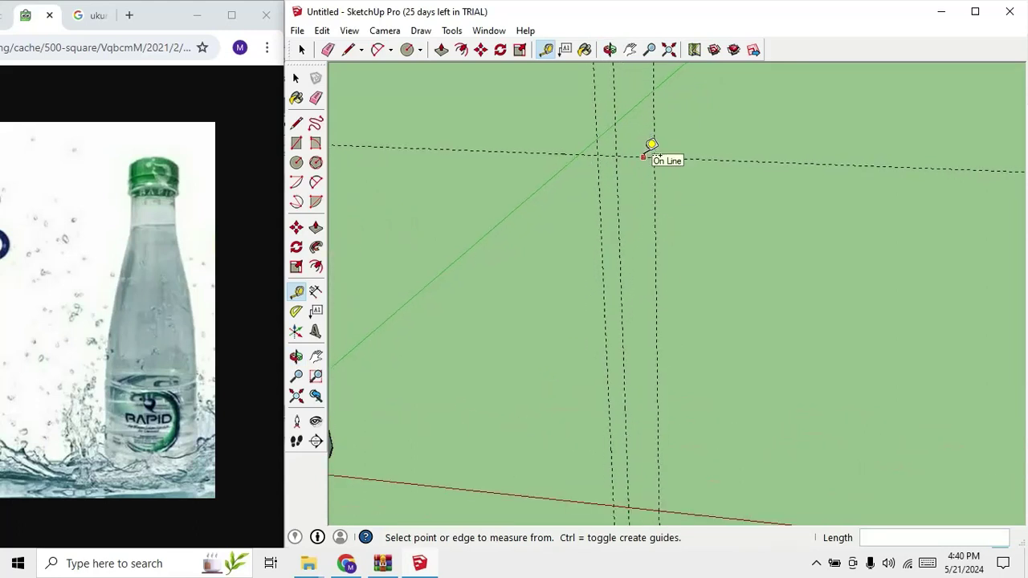
key("ctrl+z")
Pull a replacement vertical guide 1.5 cm inside the right-hand guide.
left_click(655, 176)
left_click(654, 173)
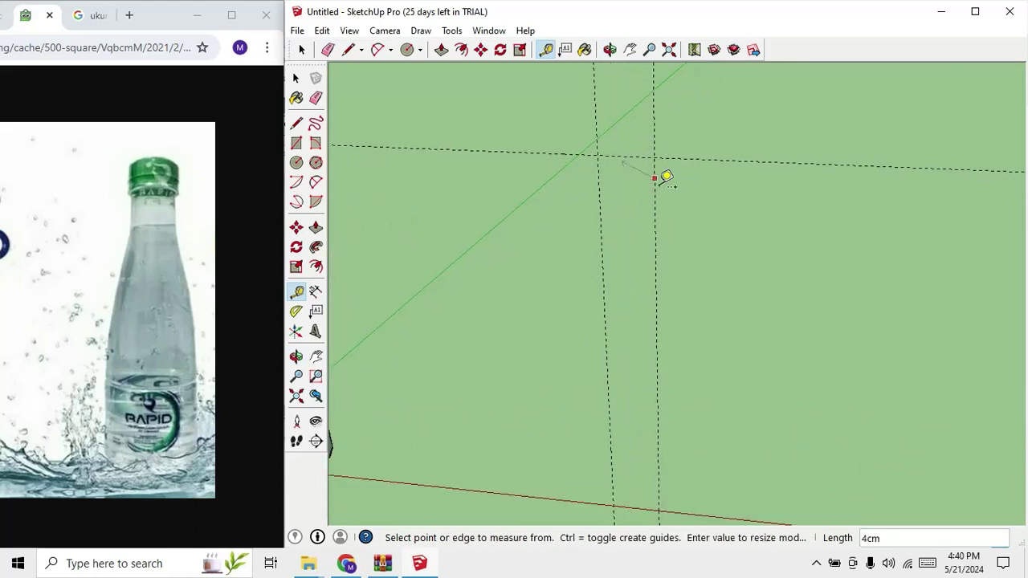
left_click(654, 198)
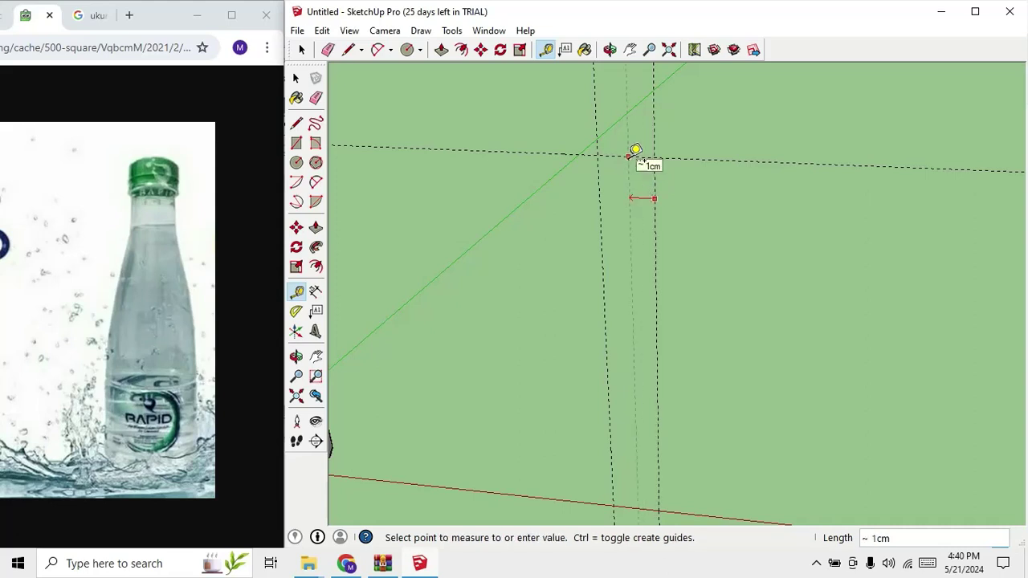
left_click(628, 156)
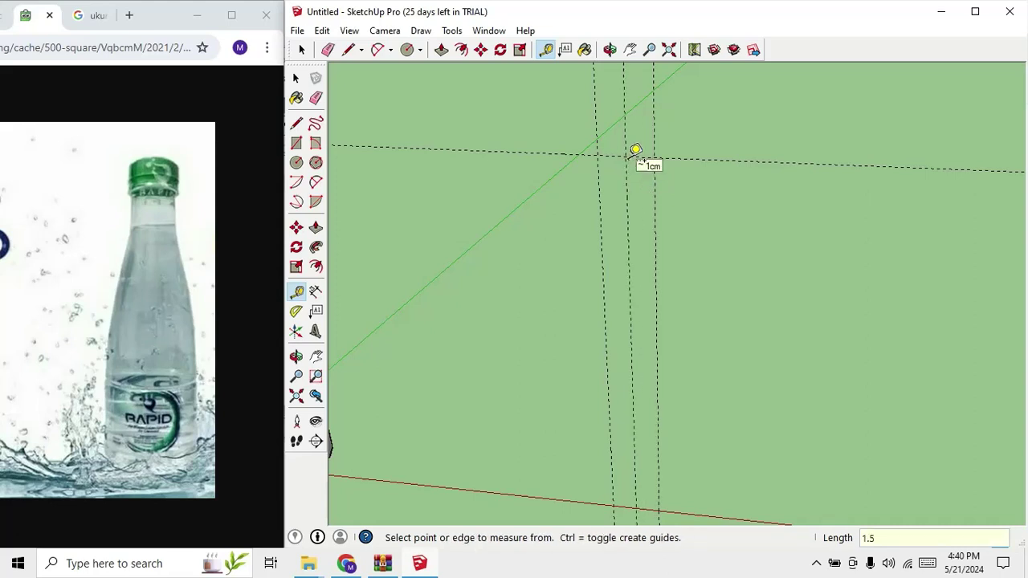
scroll(632, 152, "down", 2)
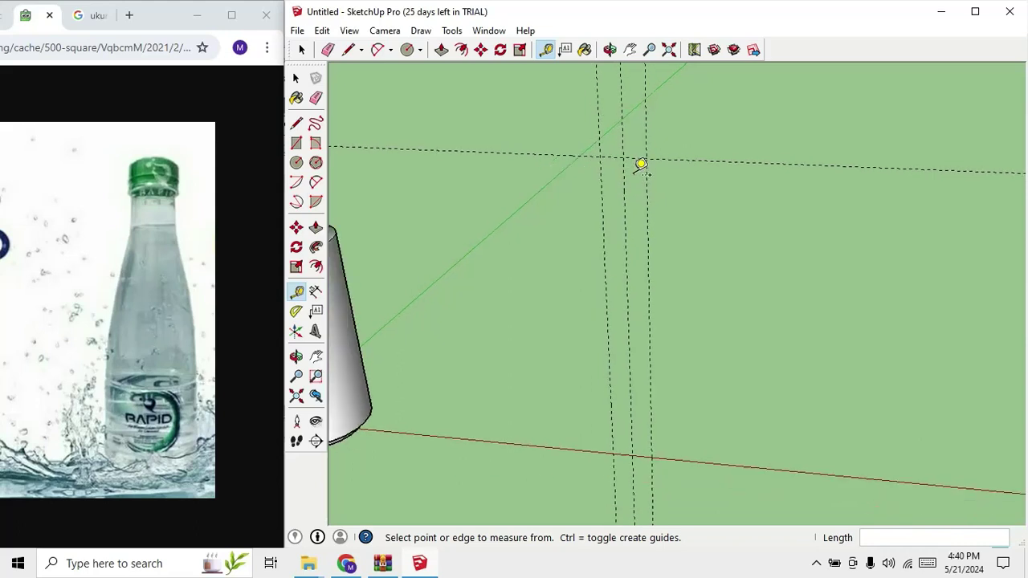
Draw an upright 3 cm by 23 cm rectangle between the guides.
key("r")
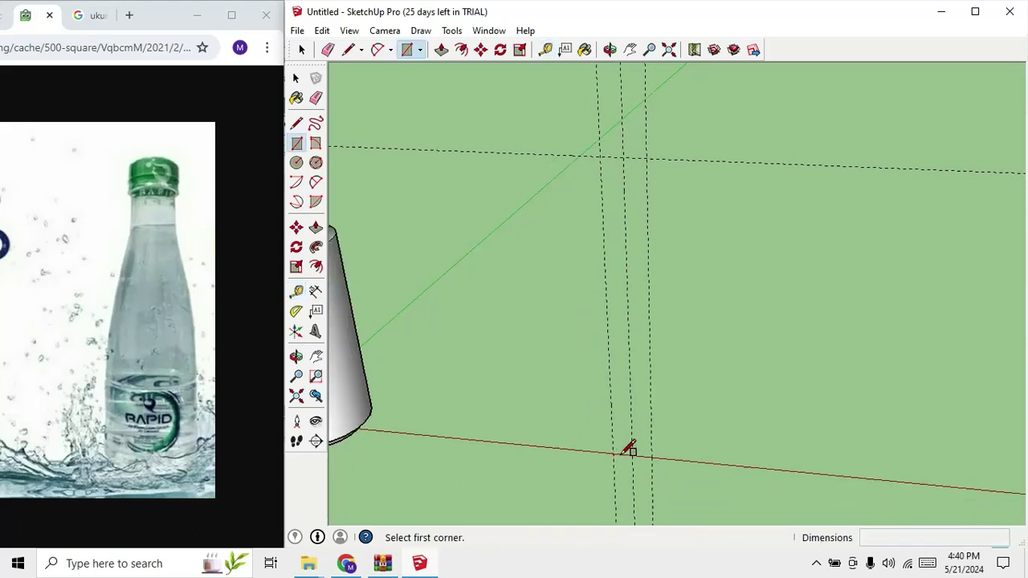
key("t")
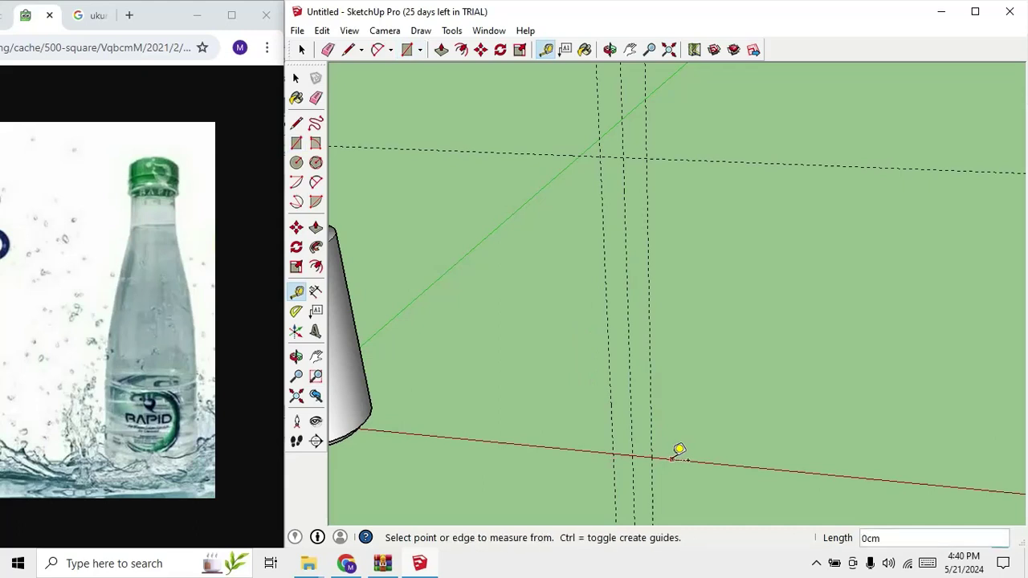
key("r")
left_click(613, 453)
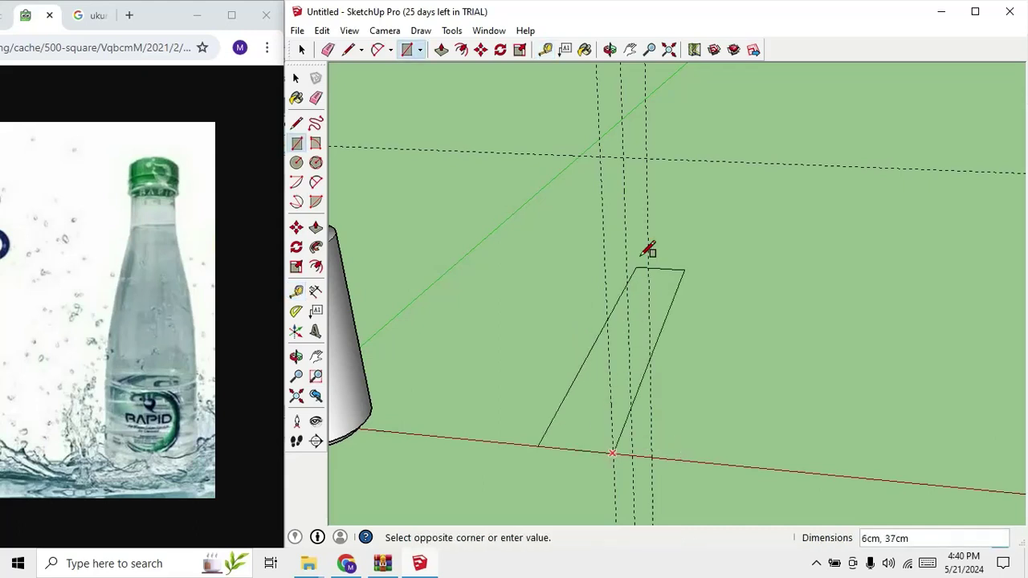
left_click(646, 158)
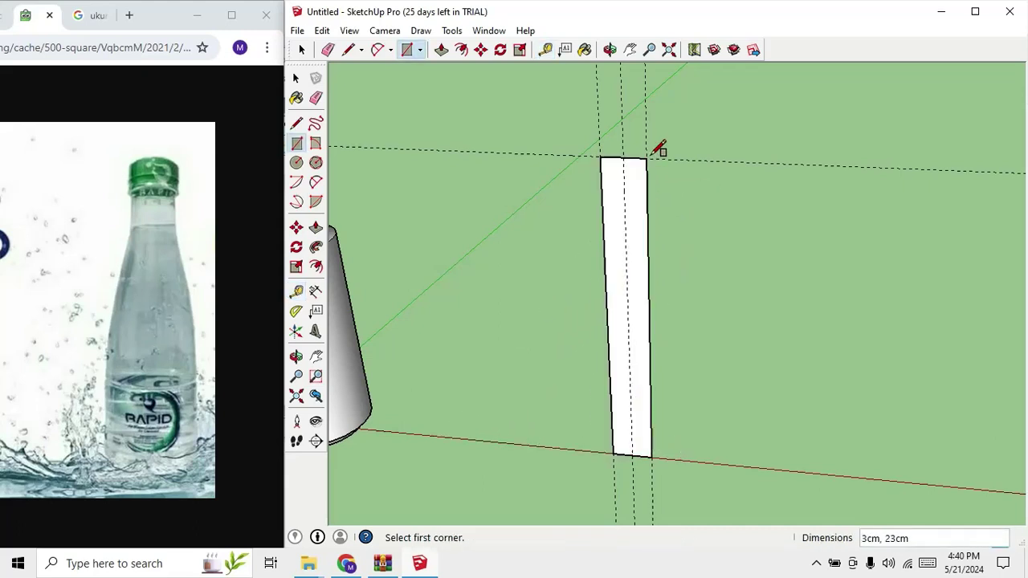
Add a horizontal guide 8 cm above the rectangle's base.
key("t")
left_click(581, 450)
type("8")
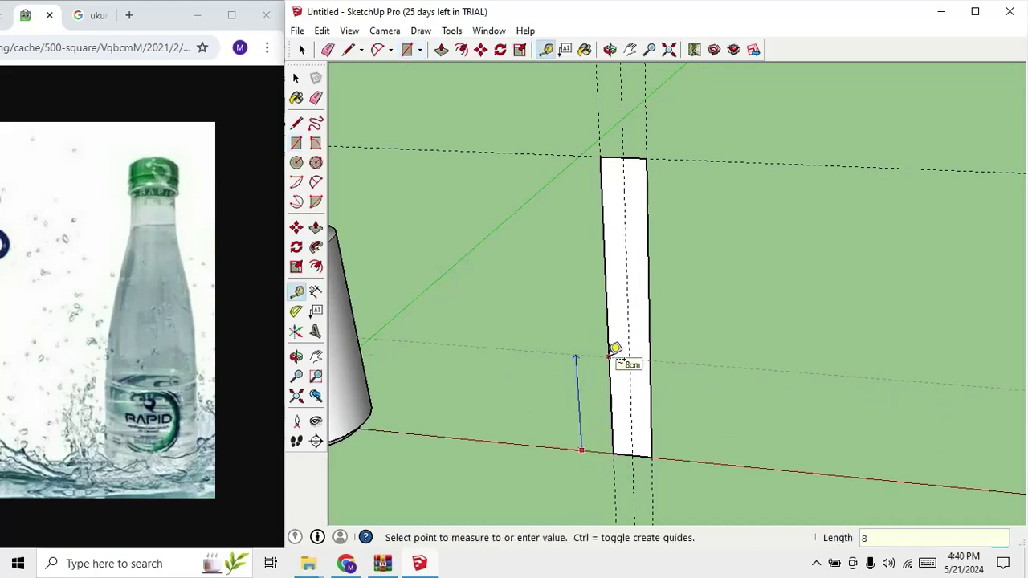
key("Return")
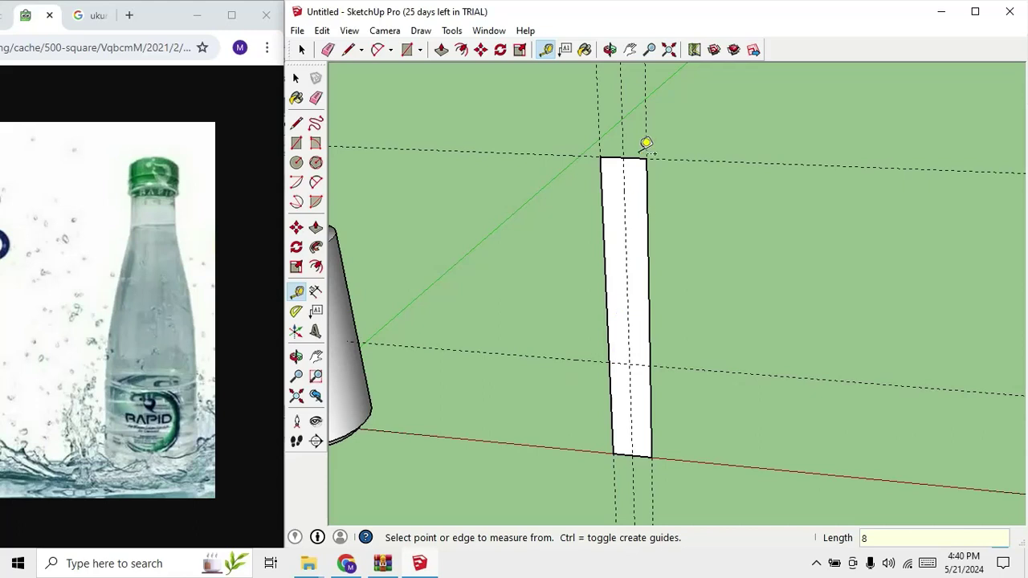
scroll(630, 157, "up", 2)
scroll(622, 153, "up", 2)
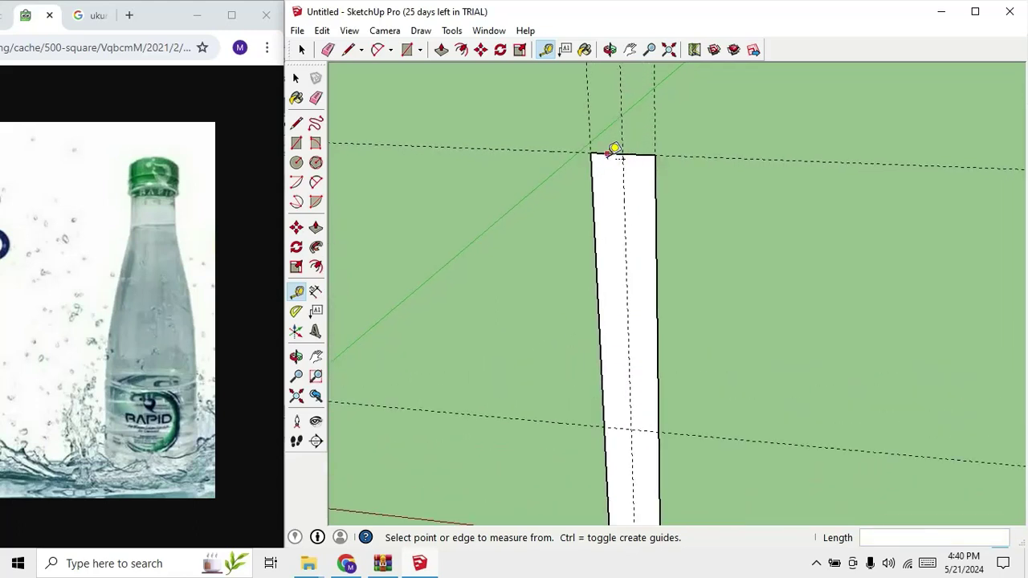
left_click(609, 153)
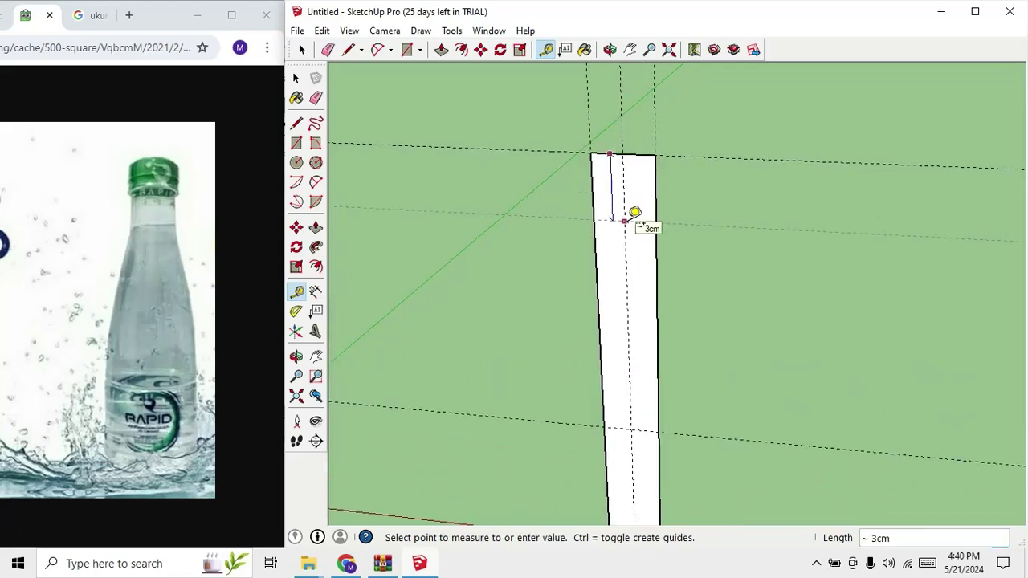
type("4")
Add a guide 4 cm below the top and draw an arc between the guides for the shoulder.
key("Return")
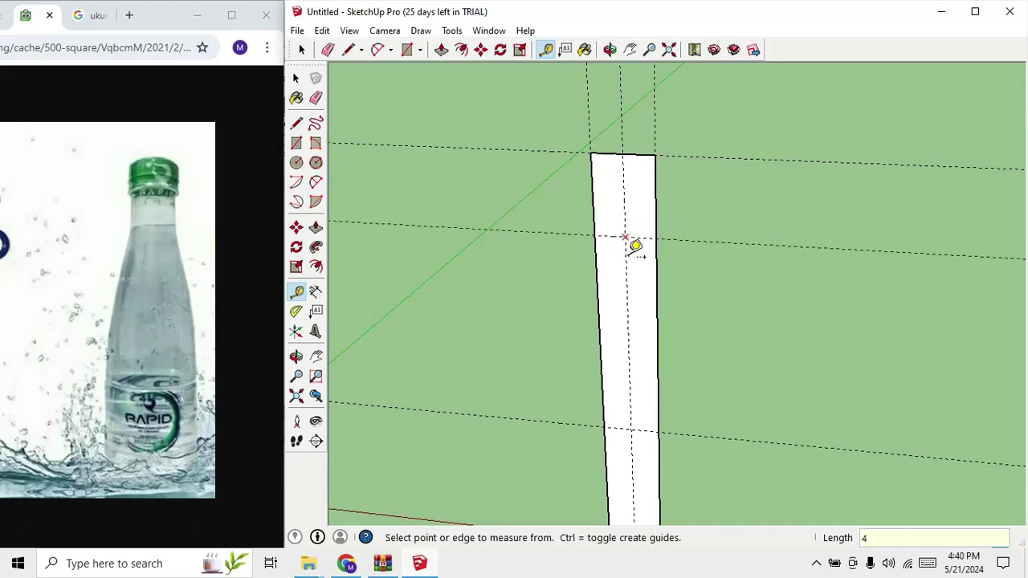
key("shift+p")
left_click(602, 426)
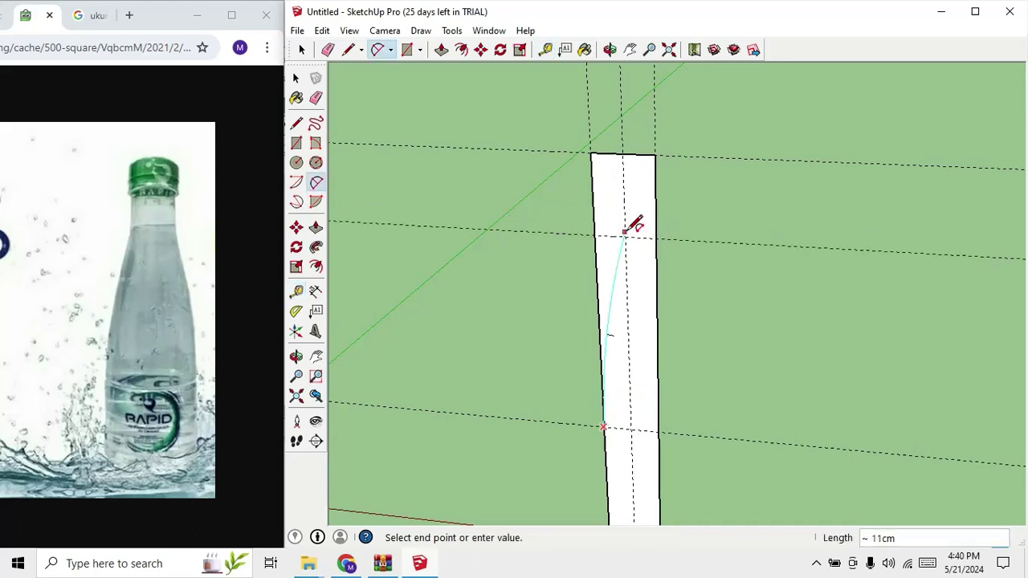
left_click(625, 237)
scroll(632, 237, "up", 1)
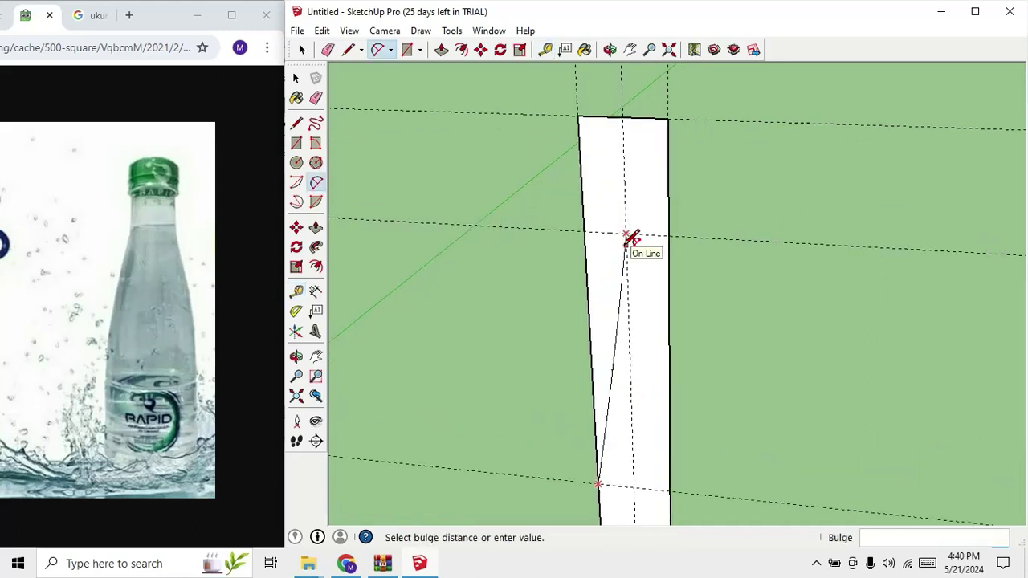
scroll(633, 228, "up", 1)
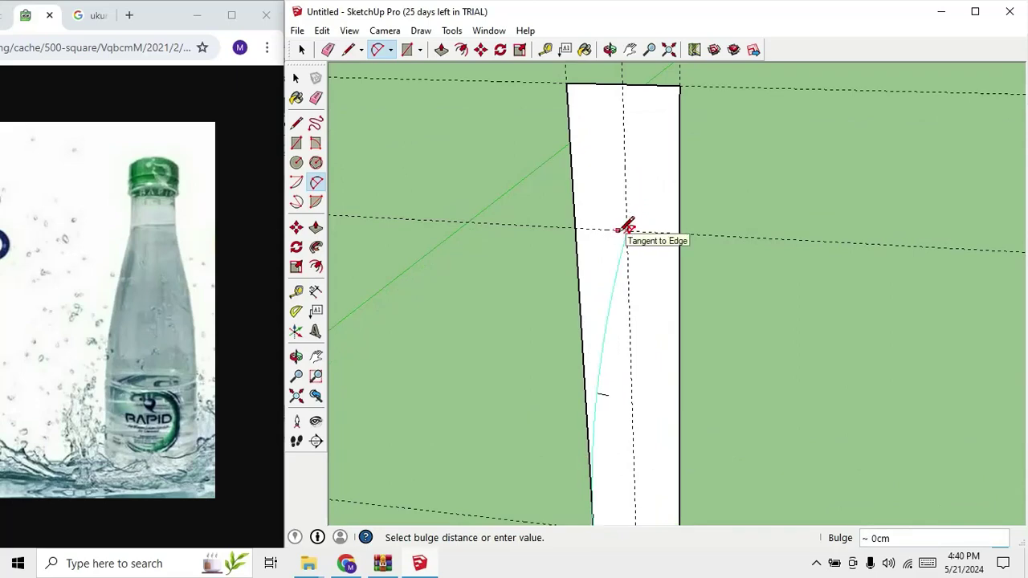
left_click(624, 226)
scroll(624, 211, "down", 1)
scroll(630, 332, "up", 2)
scroll(630, 332, "down", 1)
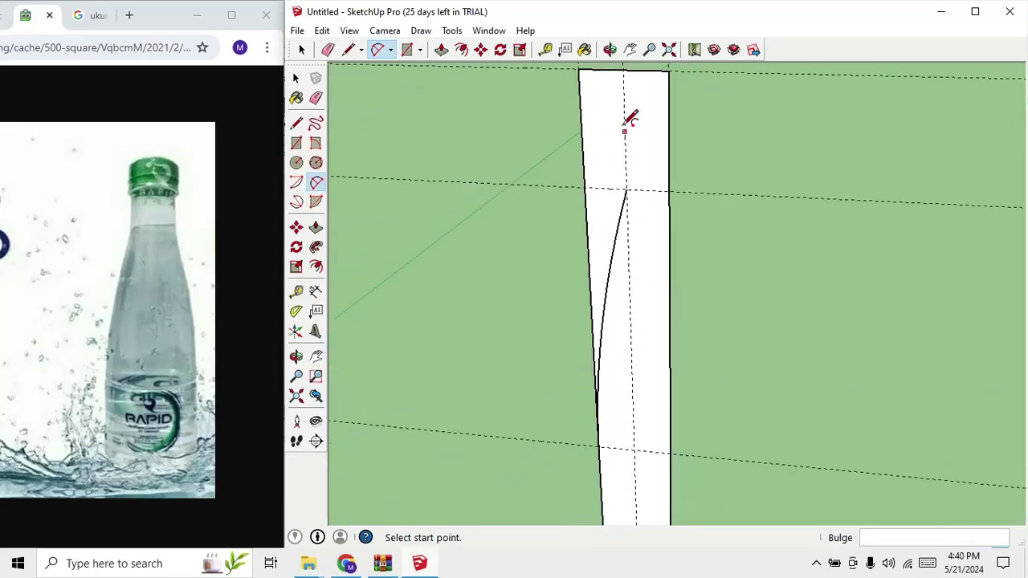
scroll(624, 114, "up", 2)
scroll(633, 259, "up", 1)
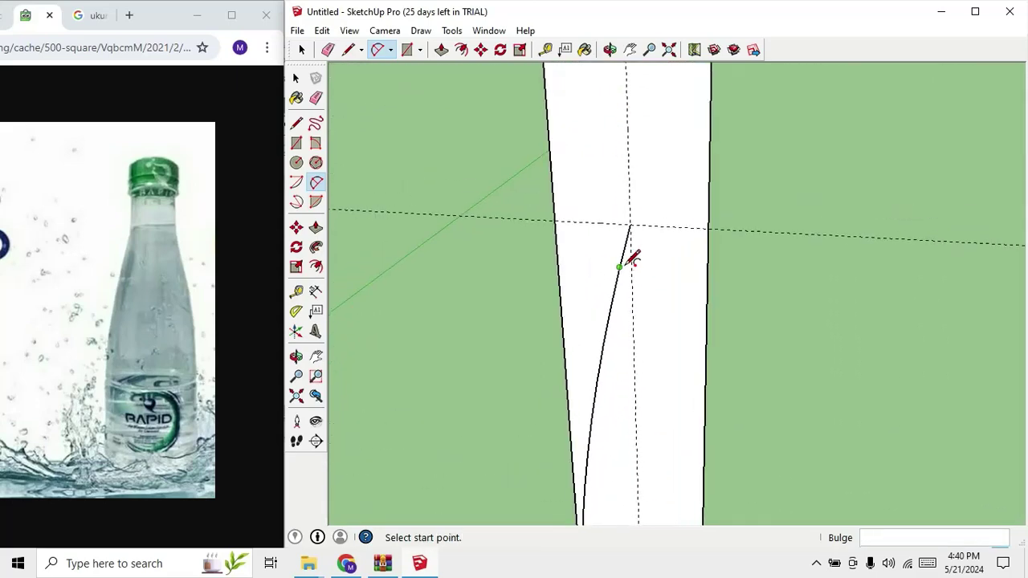
Draw a second arc tangent to the first, rising higher toward the neck.
left_click(610, 308)
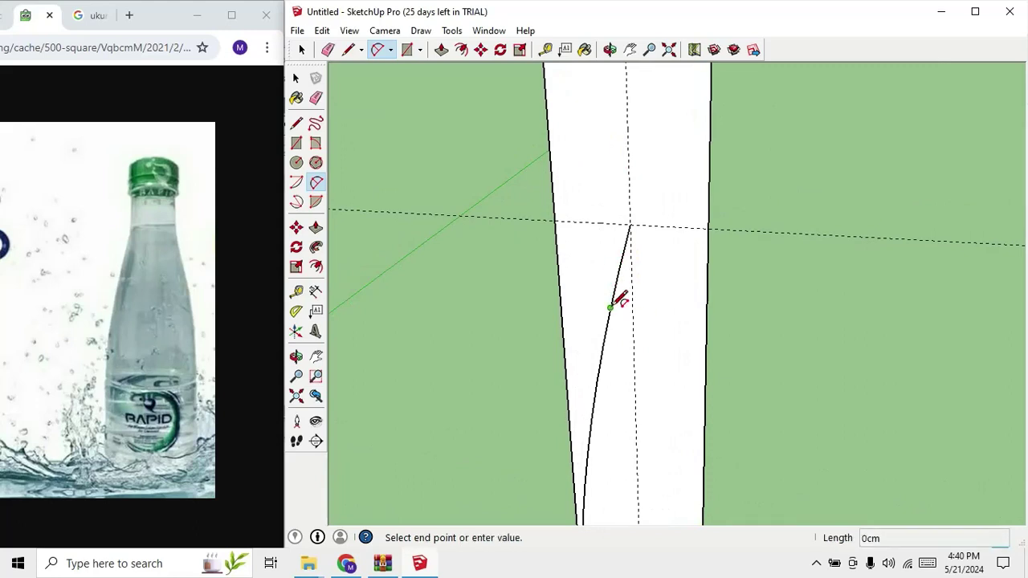
left_click(627, 119)
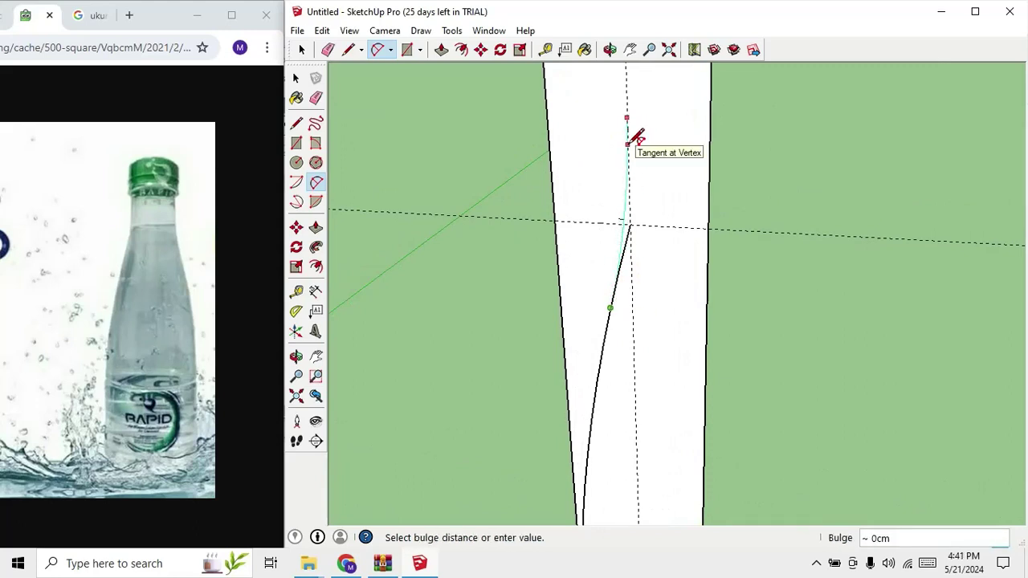
left_click(634, 138)
scroll(634, 240, "up", 1)
scroll(634, 240, "up", 1)
Draw a vertical line from the neck curve's upper end to the rectangle's top edge.
key("e")
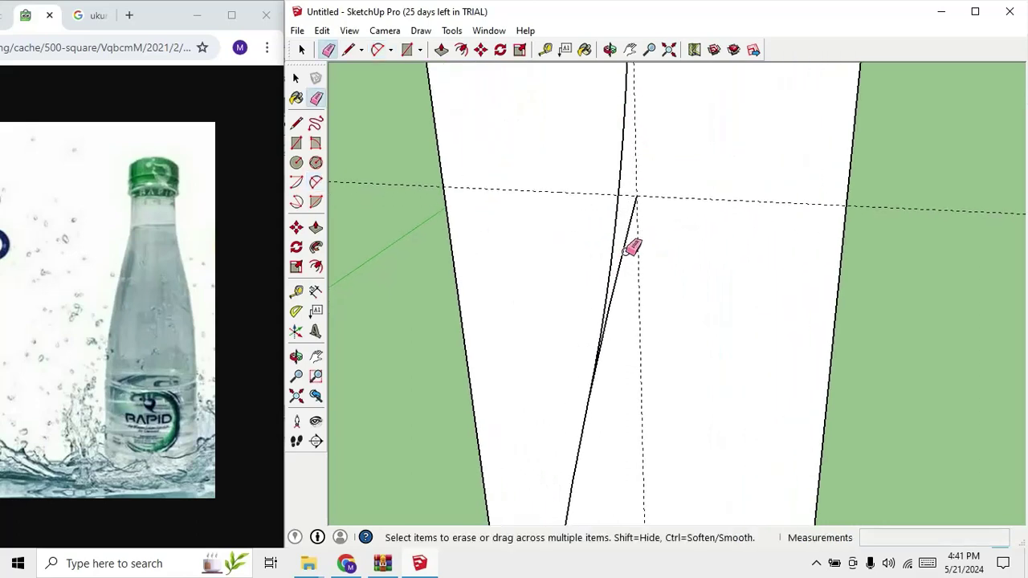
scroll(631, 243, "down", 2)
scroll(629, 244, "down", 2)
scroll(663, 249, "down", 1)
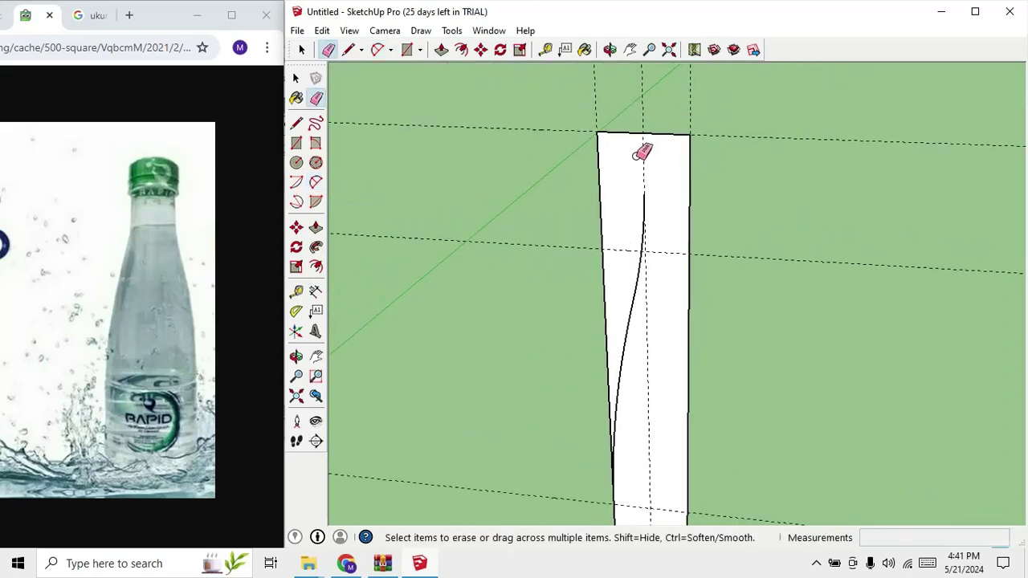
scroll(642, 153, "up", 1)
key("l")
left_click(645, 201)
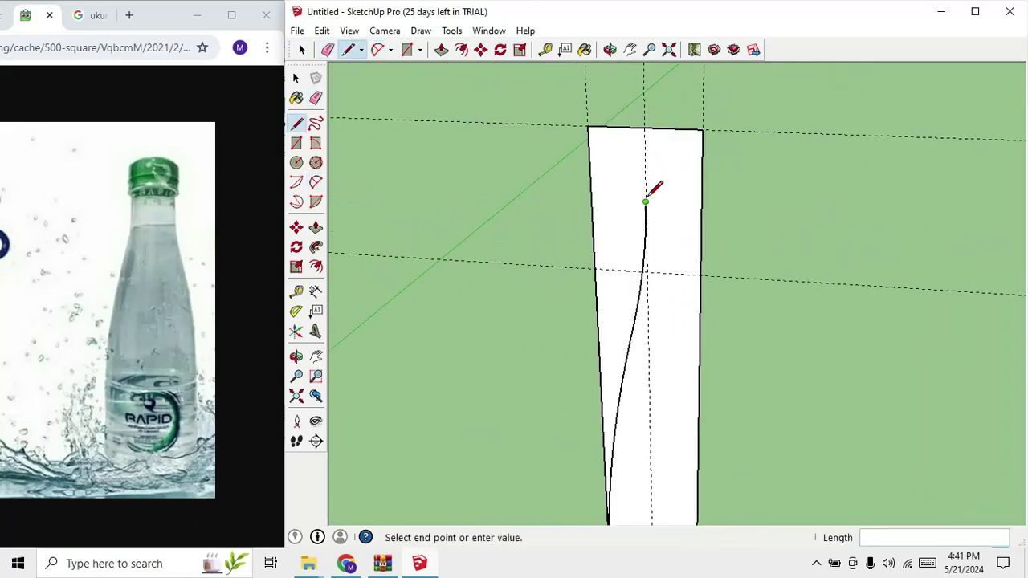
left_click(645, 128)
Begin a Tape Measure guide 0.2 up from the rectangle's bottom edge.
scroll(628, 164, "down", 2)
scroll(647, 355, "down", 1)
scroll(642, 386, "up", 2)
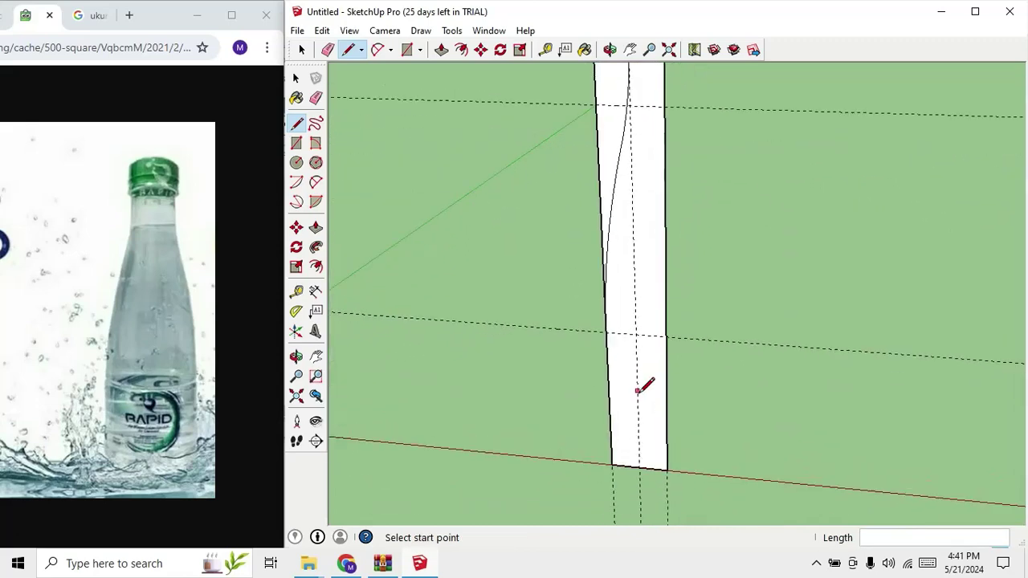
scroll(642, 436, "up", 1)
scroll(626, 439, "up", 1)
scroll(638, 426, "up", 1)
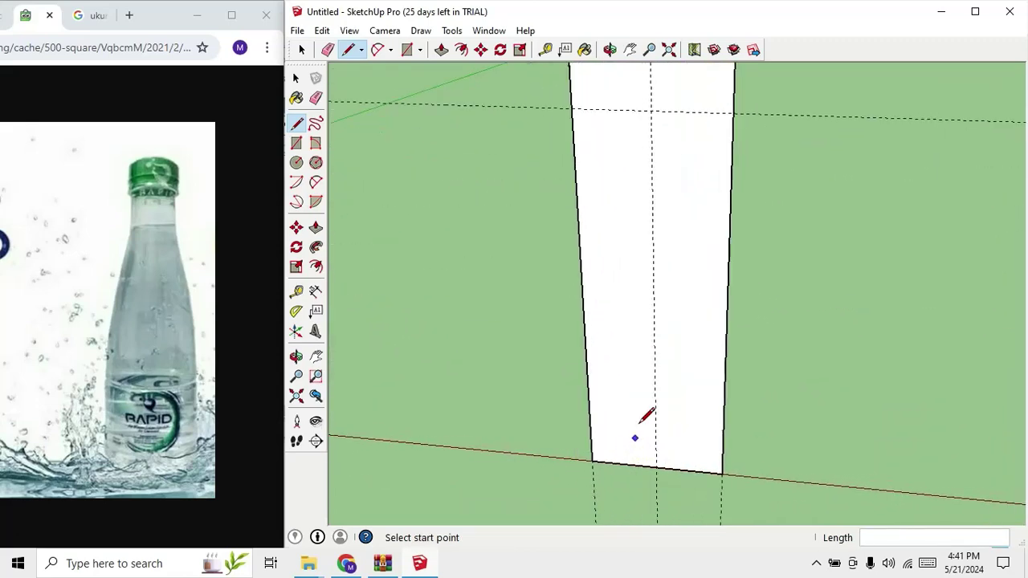
scroll(642, 427, "down", 1)
scroll(630, 435, "up", 2)
scroll(623, 439, "up", 1)
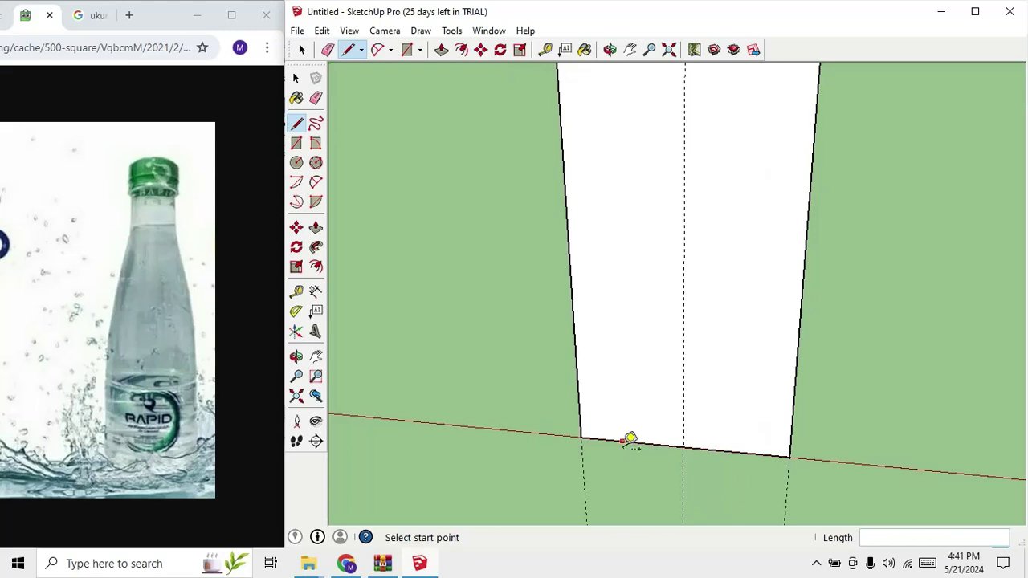
key("t")
left_click(629, 441)
type("0.2")
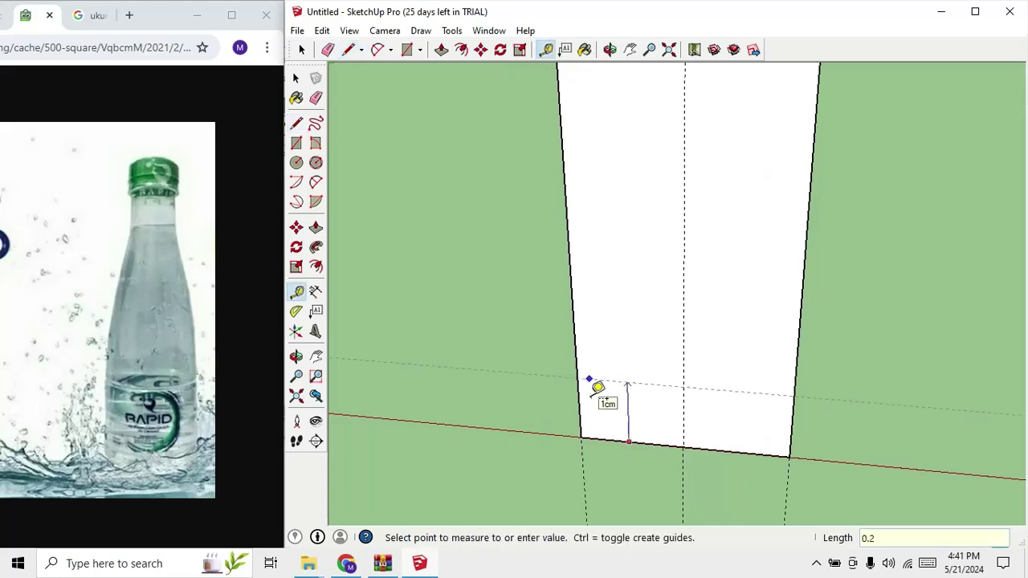
Place guides just above the bottom edge and 2 in from the left edge.
key("Return")
left_click(577, 378)
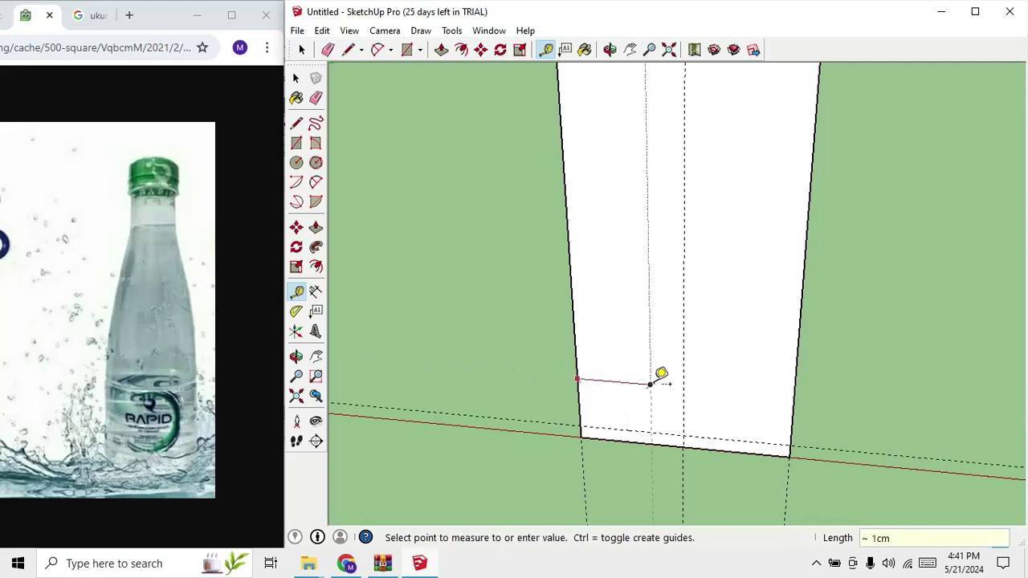
type("2")
key("Return")
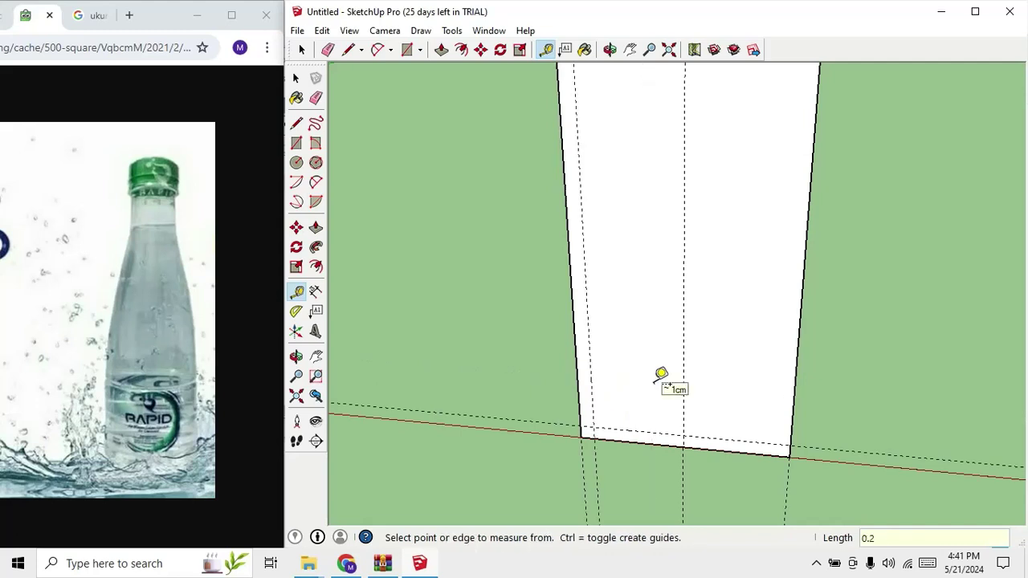
Draw a 2-Point Arc rounding the profile's bottom-left corner.
scroll(664, 393, "up", 1)
scroll(562, 417, "up", 3)
scroll(552, 433, "up", 2)
key("shift+p")
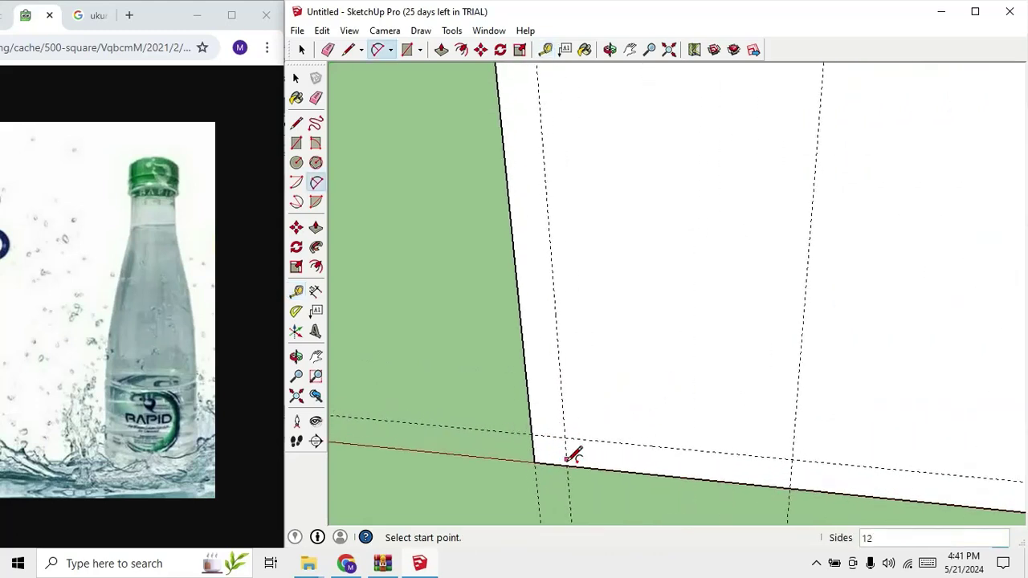
left_click(567, 464)
left_click(533, 431)
scroll(536, 430, "up", 2)
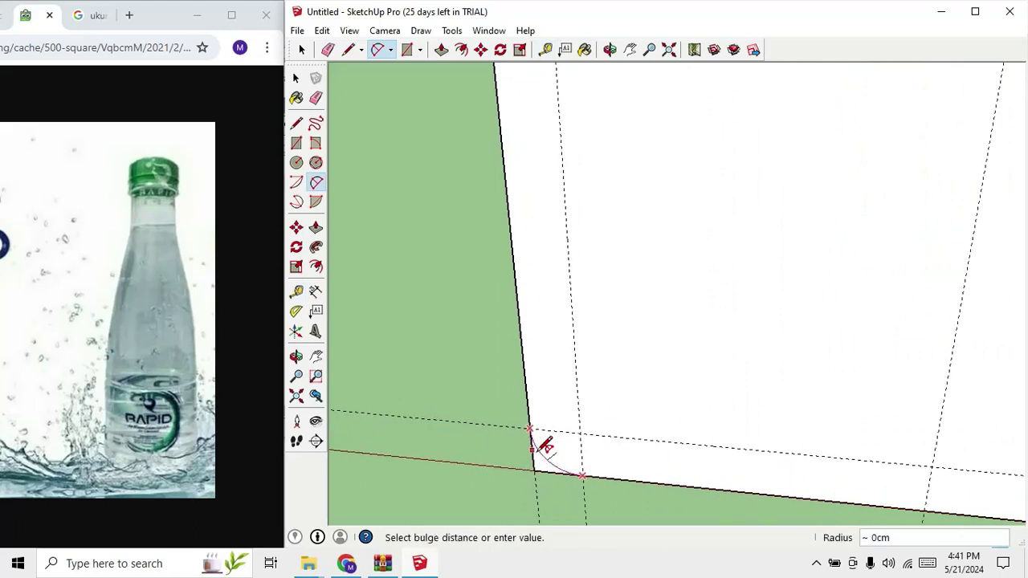
left_click(542, 451)
Erase the leftover sharp corner edges and the stray edge beside the profile.
key("e")
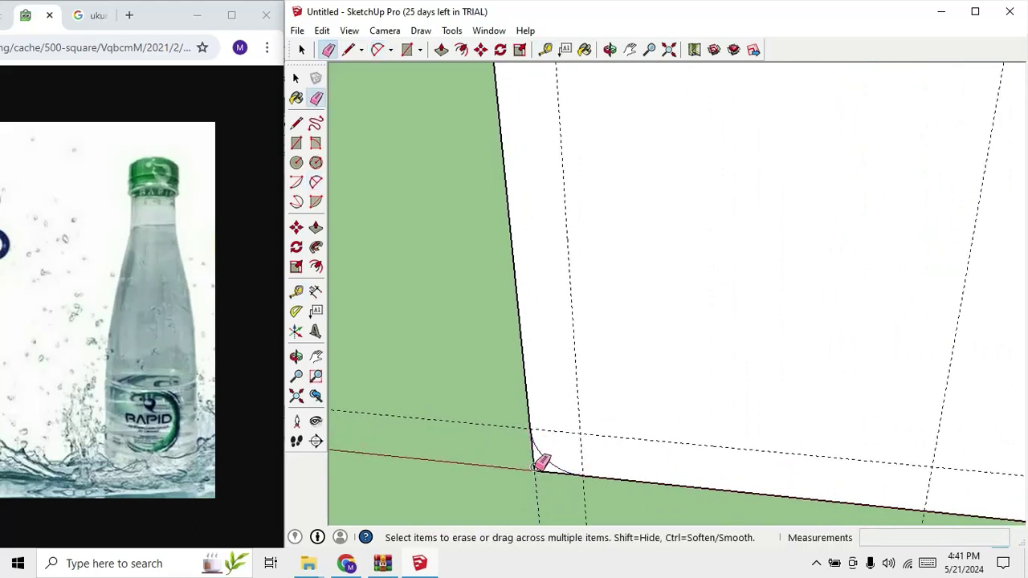
left_click_drag(541, 458, 550, 486)
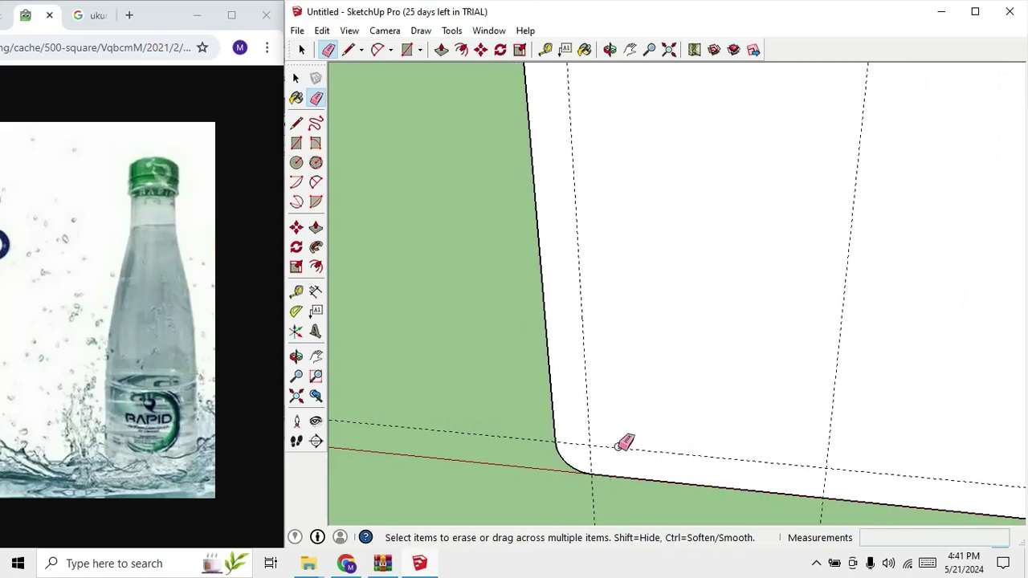
scroll(624, 441, "down", 3)
scroll(631, 452, "down", 2)
scroll(649, 457, "down", 2)
scroll(652, 413, "down", 1)
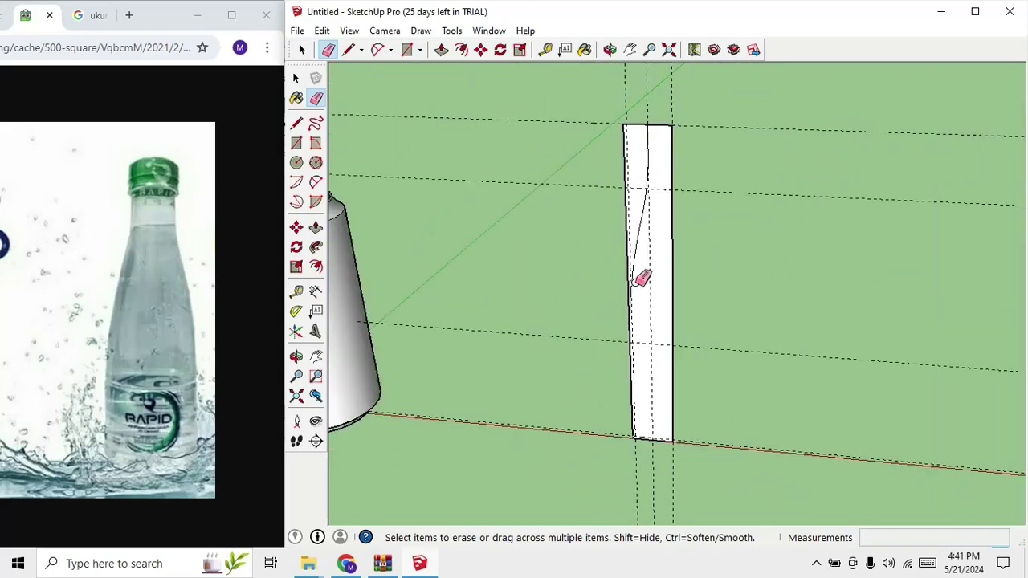
scroll(647, 113, "up", 3)
scroll(647, 131, "up", 1)
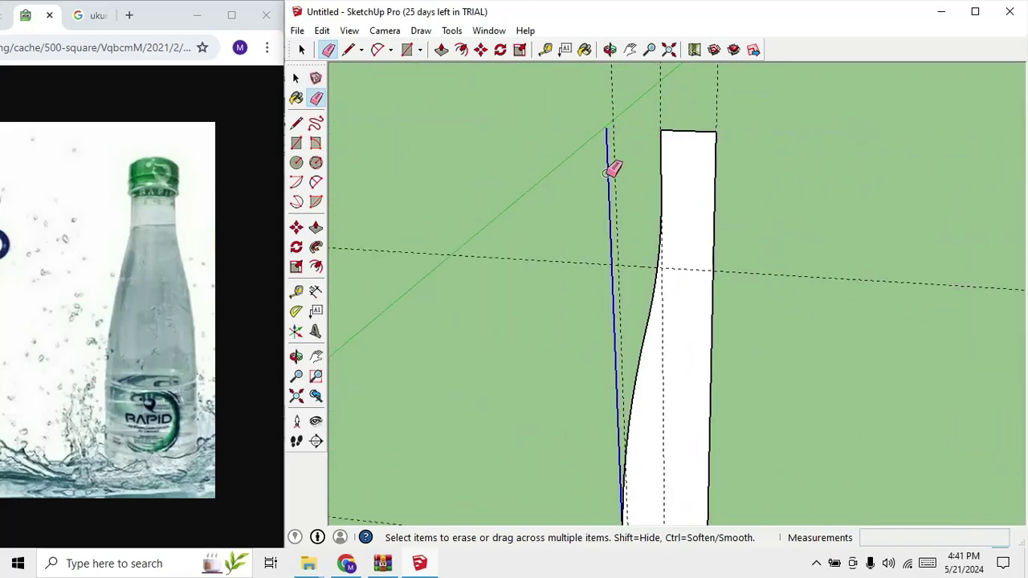
left_click(608, 172)
scroll(665, 101, "down", 1)
scroll(681, 129, "up", 1)
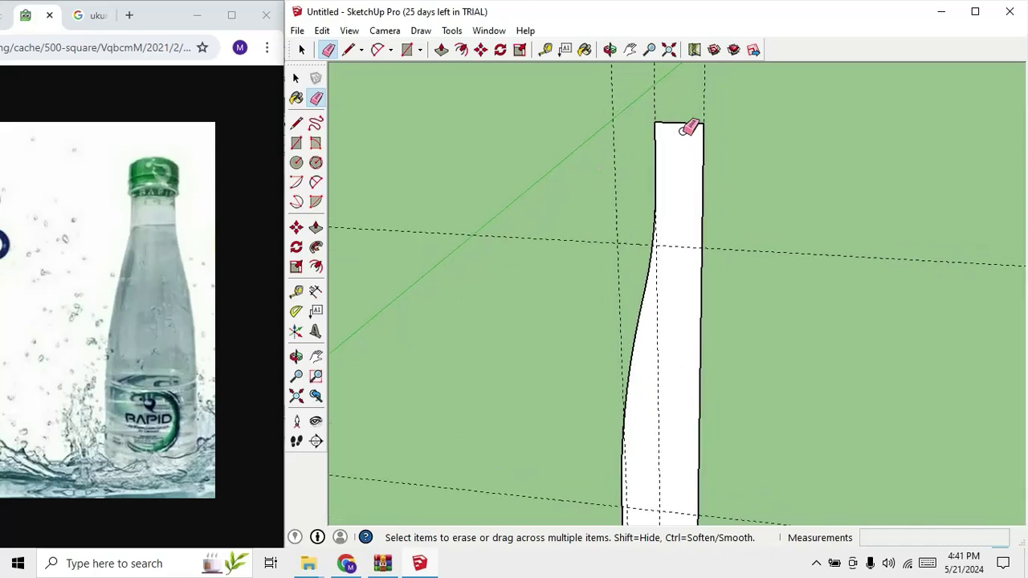
scroll(684, 129, "up", 1)
scroll(687, 130, "down", 2)
scroll(671, 227, "down", 1)
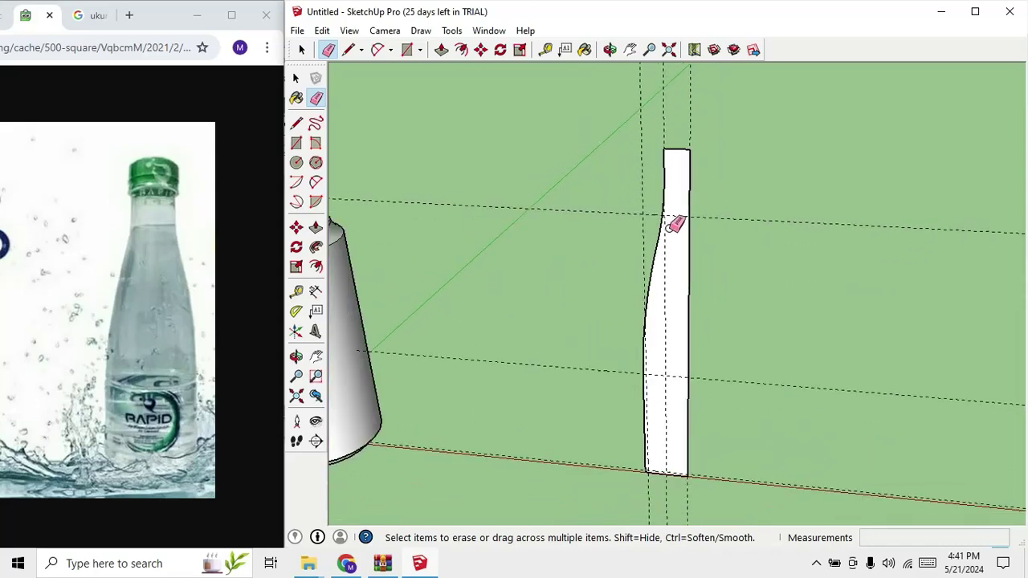
scroll(656, 431, "up", 1)
scroll(656, 443, "up", 1)
scroll(661, 452, "up", 2)
scroll(658, 448, "down", 1)
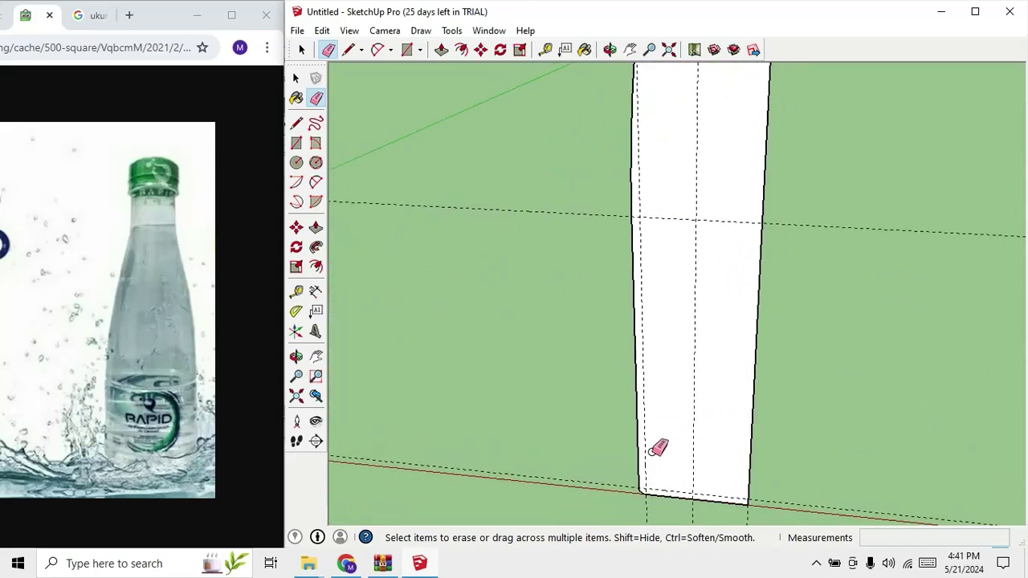
Measure up the bottle profile from the bottom edge to locate the groove.
key("t")
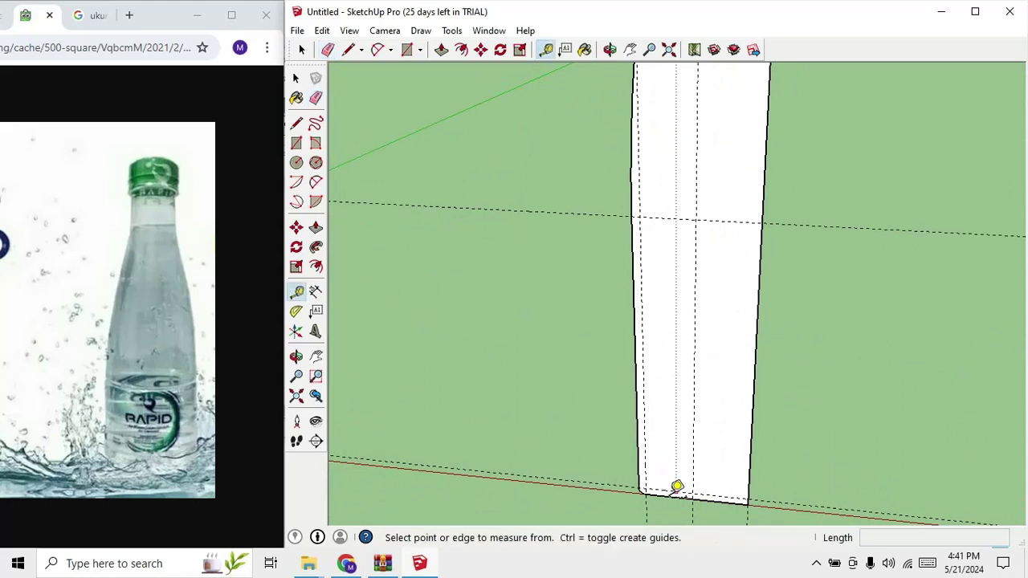
left_click(679, 487)
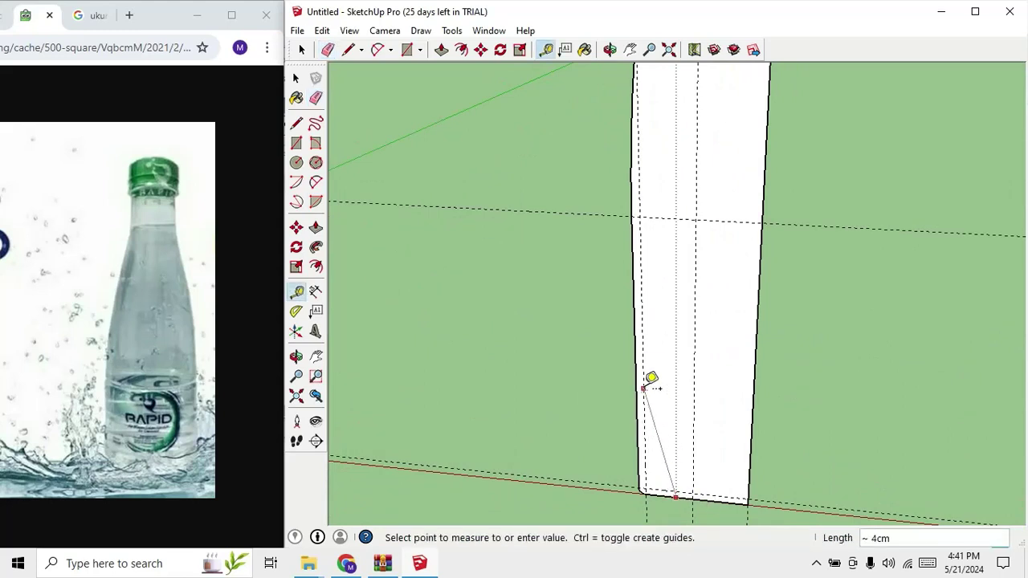
left_click(667, 362)
left_click(676, 215)
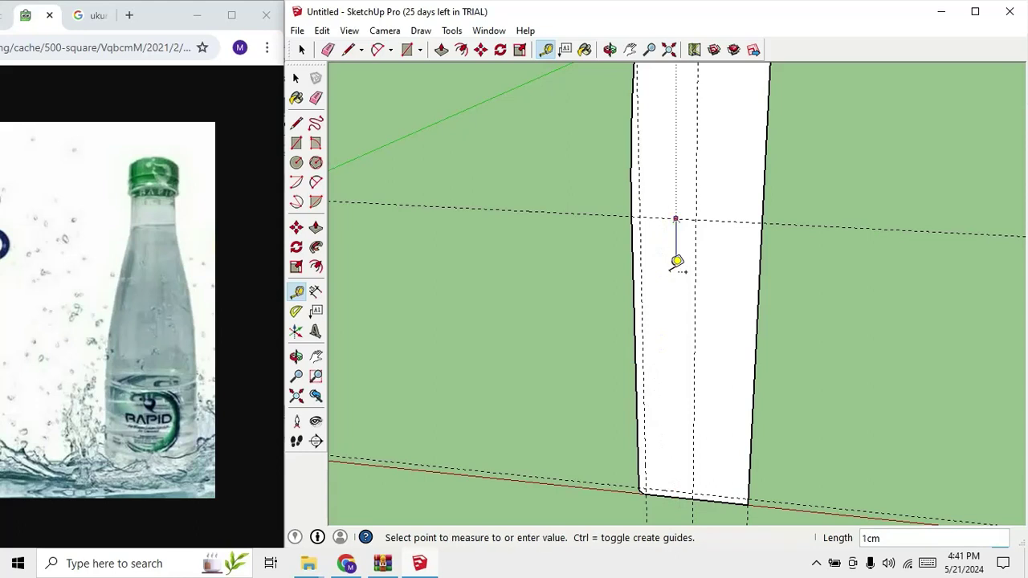
left_click(676, 271)
left_click(654, 219)
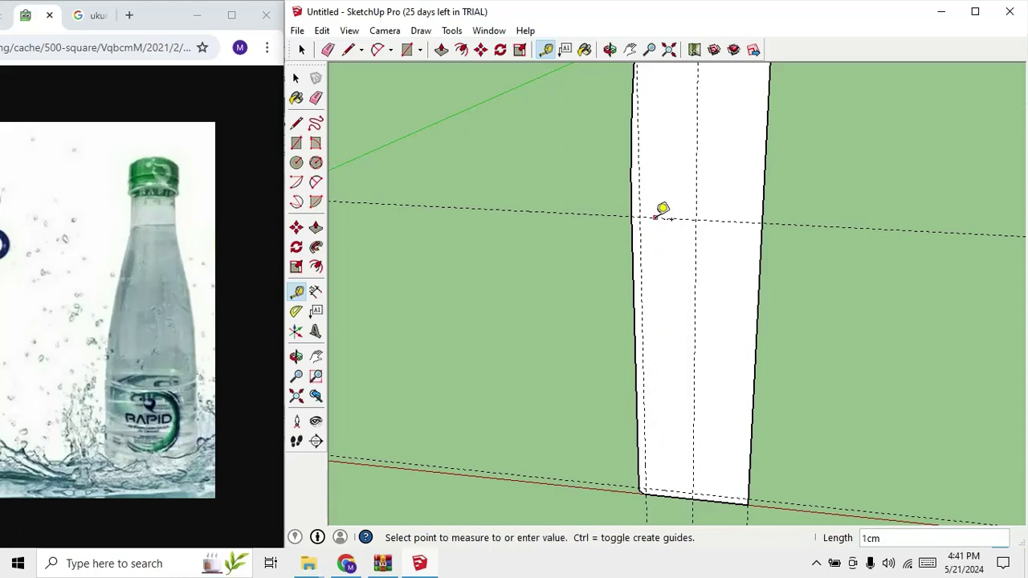
left_click(644, 357)
scroll(667, 369, "up", 2)
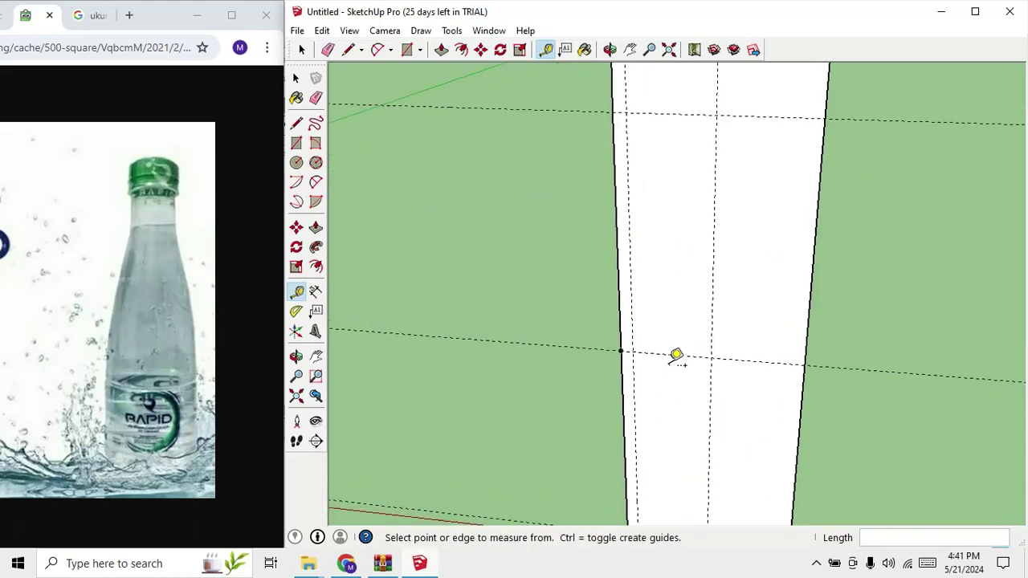
Add horizontal guides 1 cm apart below the existing guide.
left_click(672, 354)
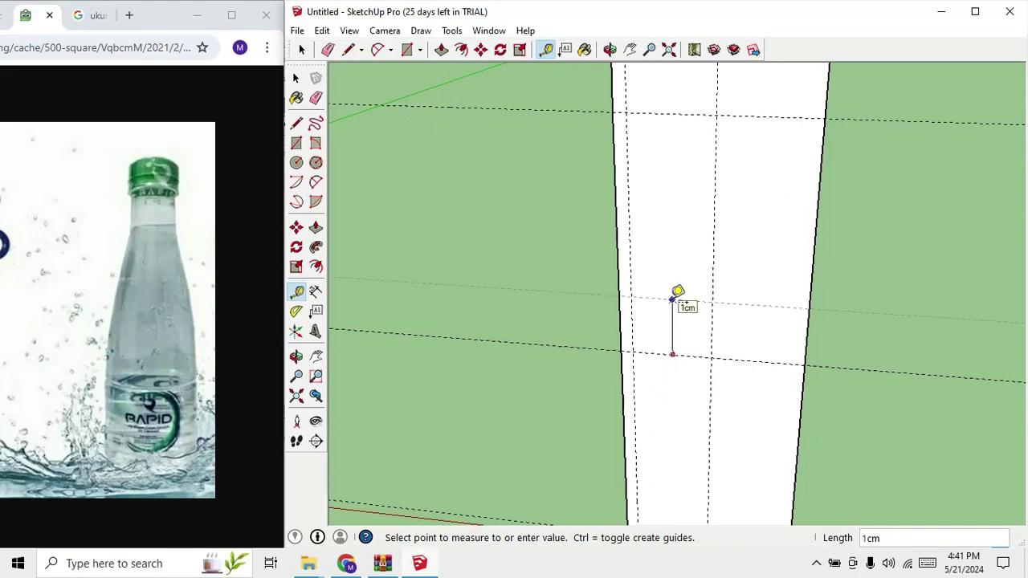
type("1")
key("Return")
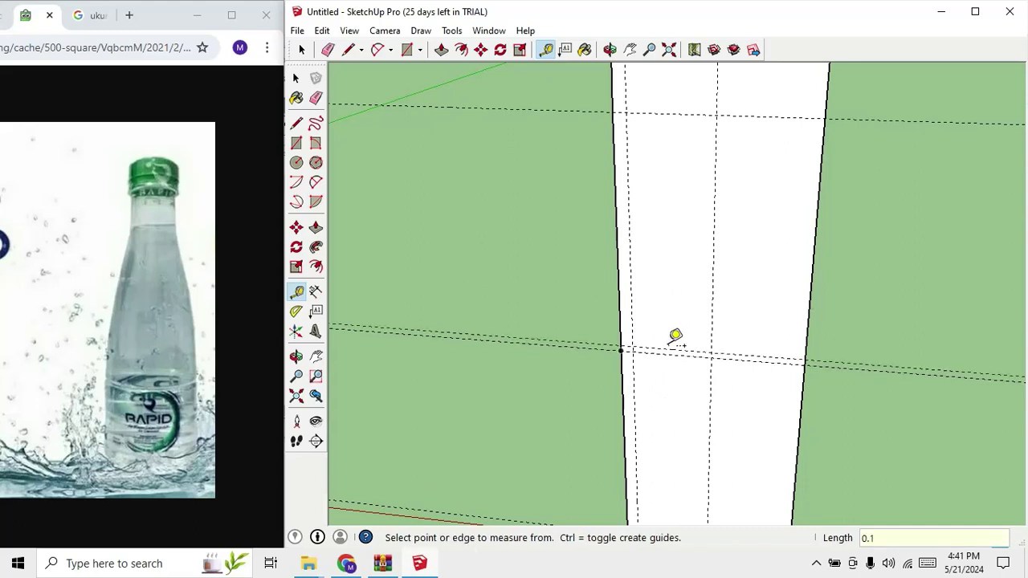
left_click(673, 354)
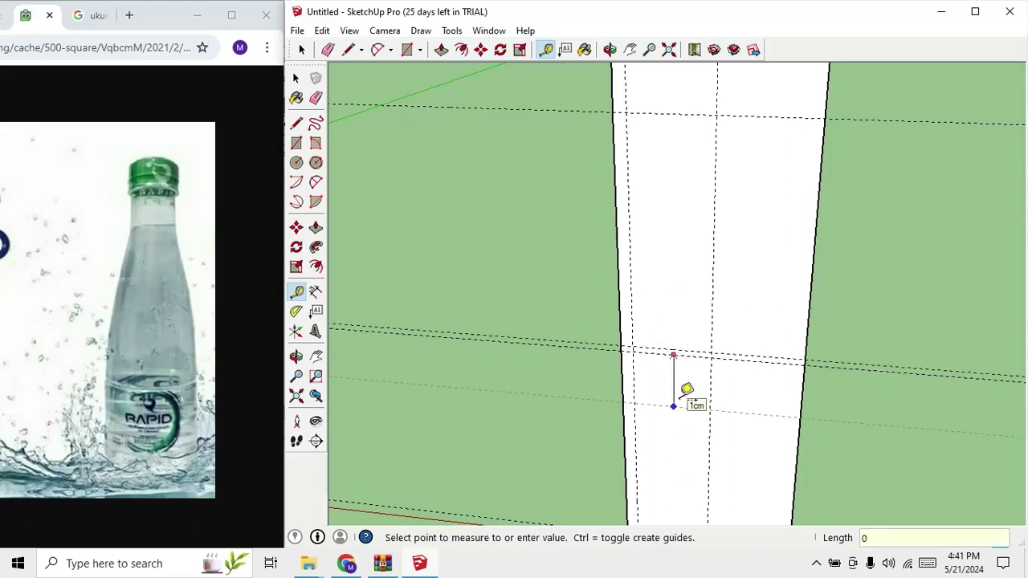
type(".")
left_click(673, 406)
scroll(682, 345, "down", 3)
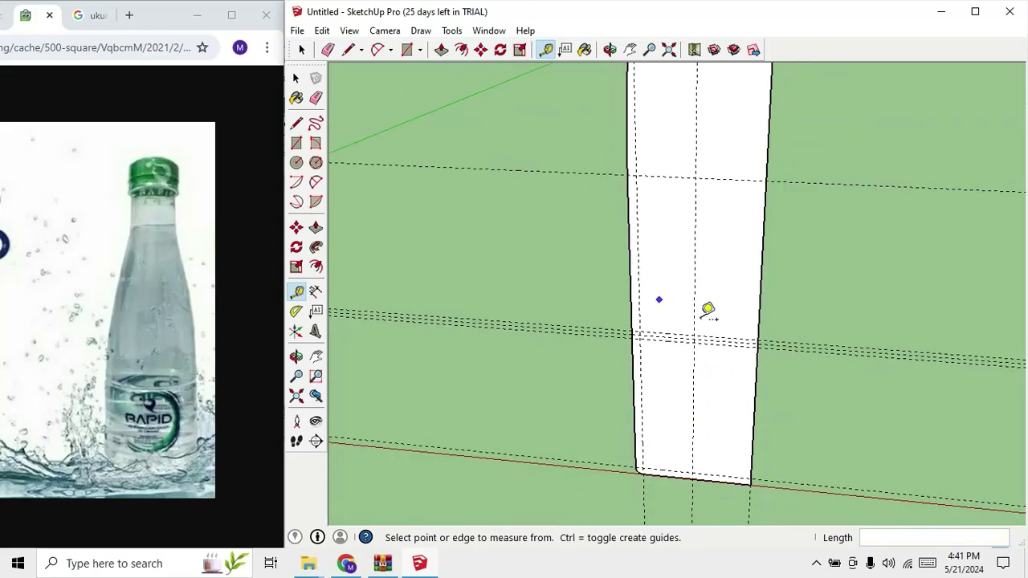
key("space")
scroll(669, 339, "up", 2)
Copy the groove guides 2 cm lower using Move with Ctrl from their intersection.
scroll(634, 340, "up", 2)
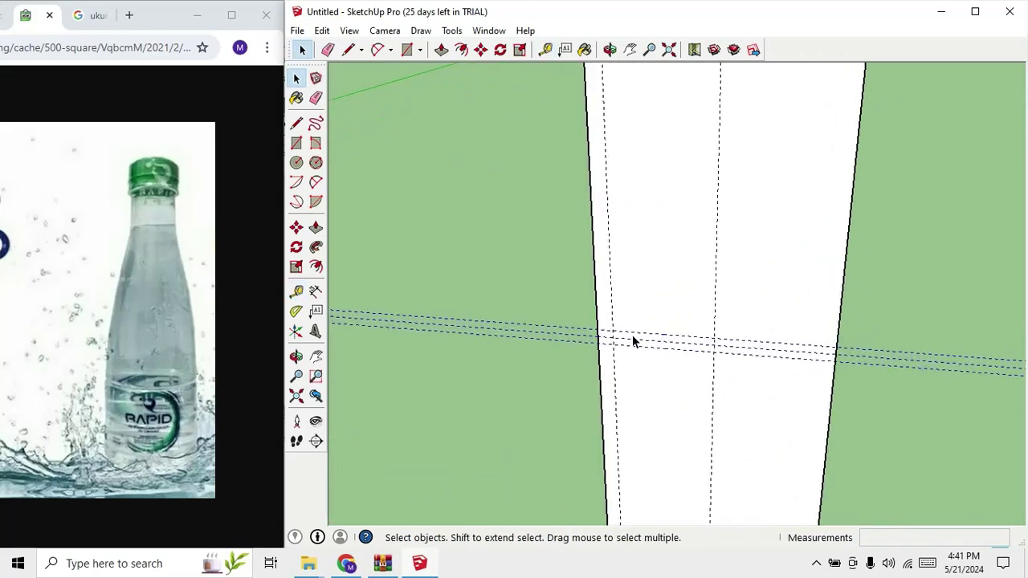
scroll(631, 340, "up", 2)
key("m")
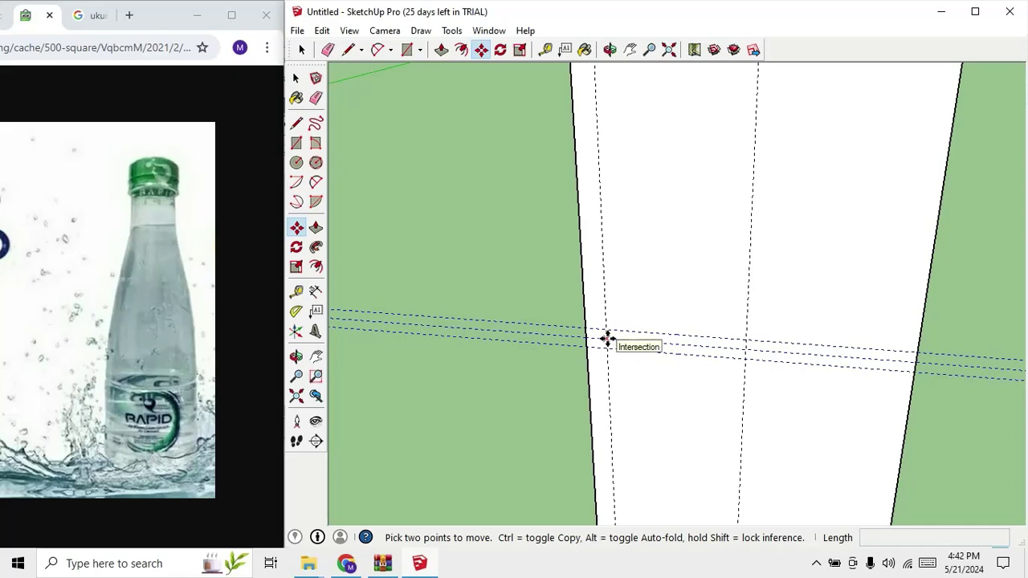
left_click(607, 339)
scroll(608, 339, "down", 2)
scroll(607, 338, "down", 1)
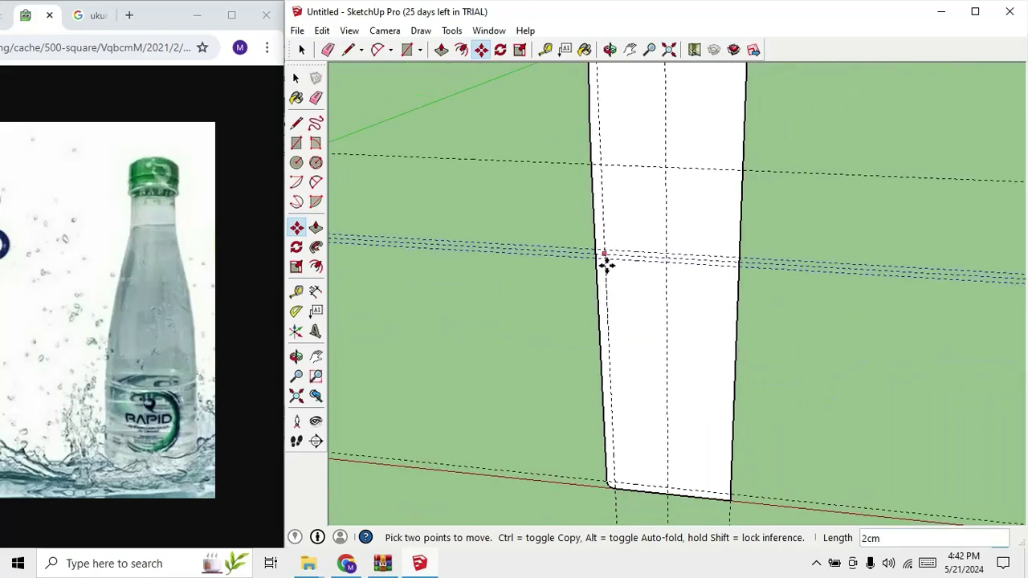
key("ctrl")
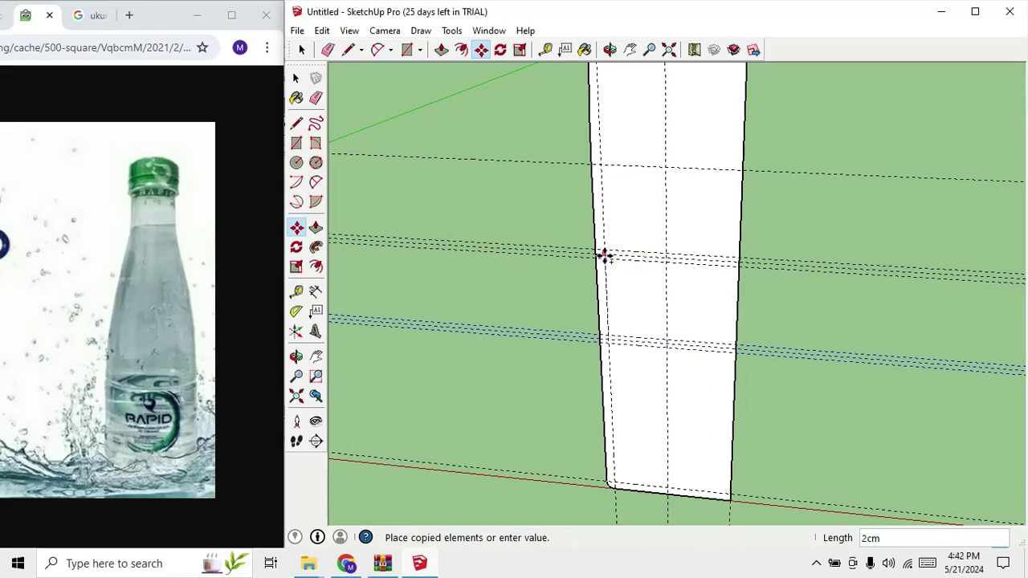
left_click(604, 254)
scroll(610, 344, "up", 2)
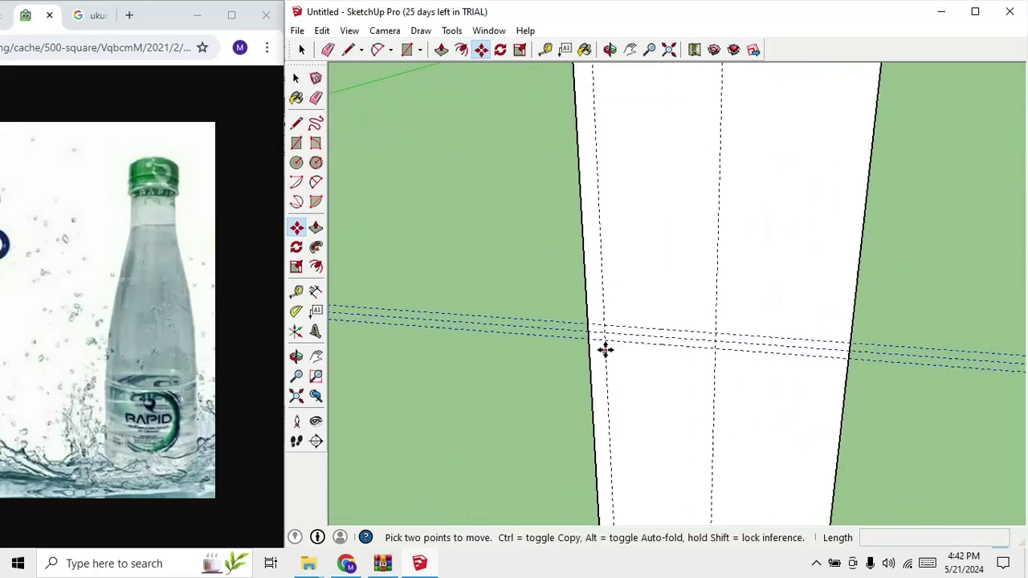
scroll(604, 348, "up", 2)
scroll(600, 349, "up", 2)
Draw a semicircular 2-Point Arc between the upper and lower groove guide intersections on the edge.
key("a")
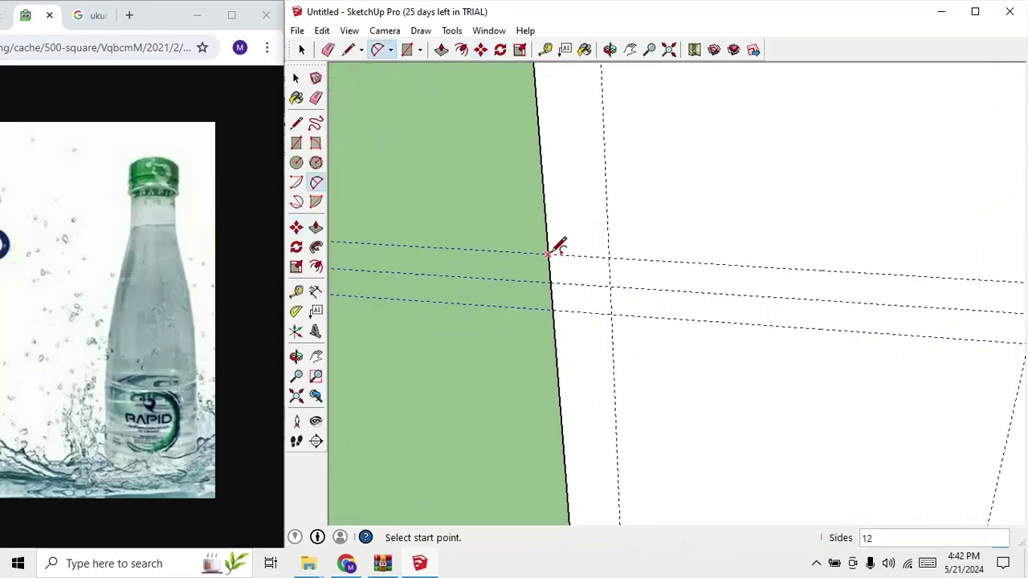
left_click(547, 254)
left_click(552, 310)
type("0.1")
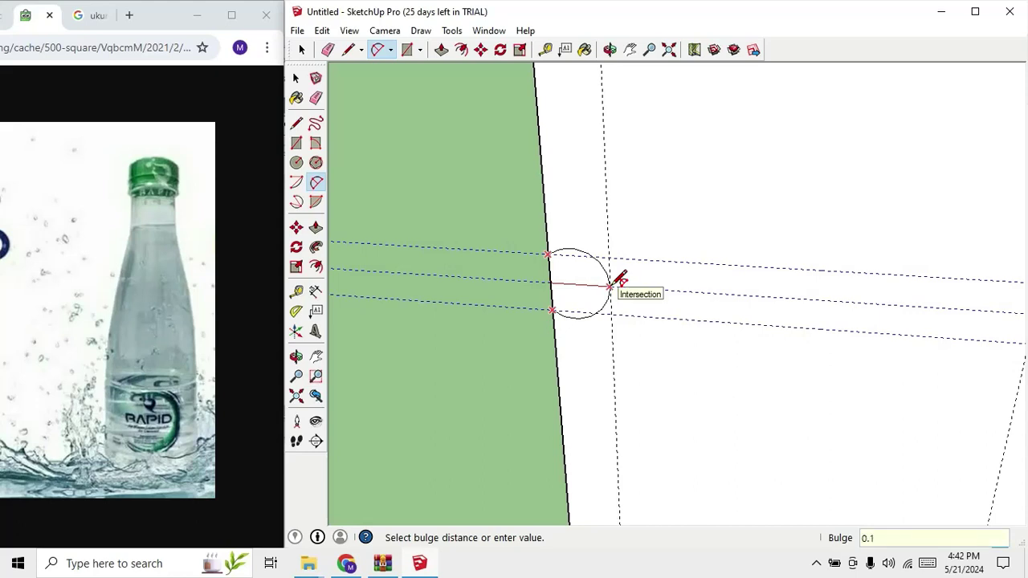
key("Return")
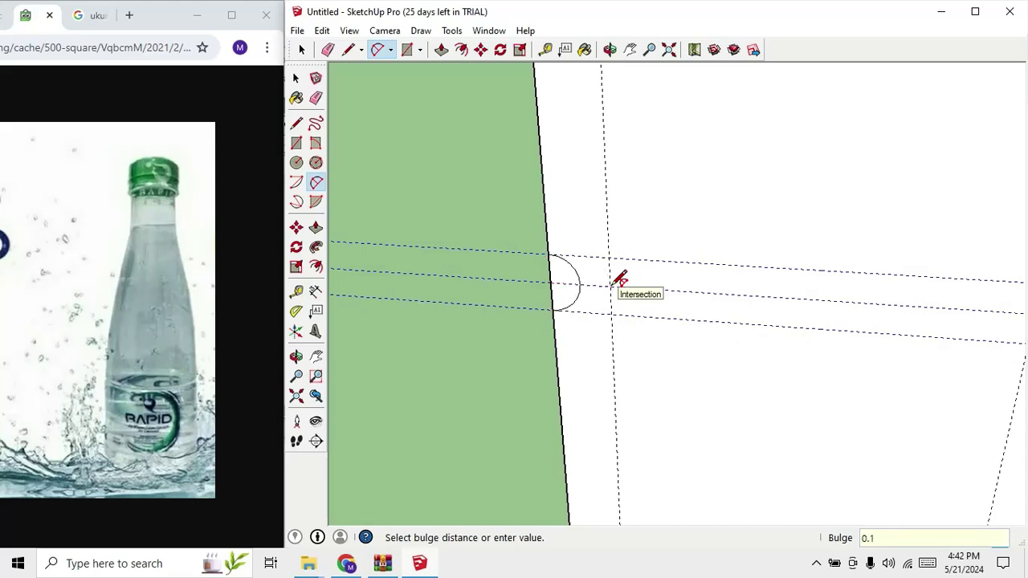
key("r")
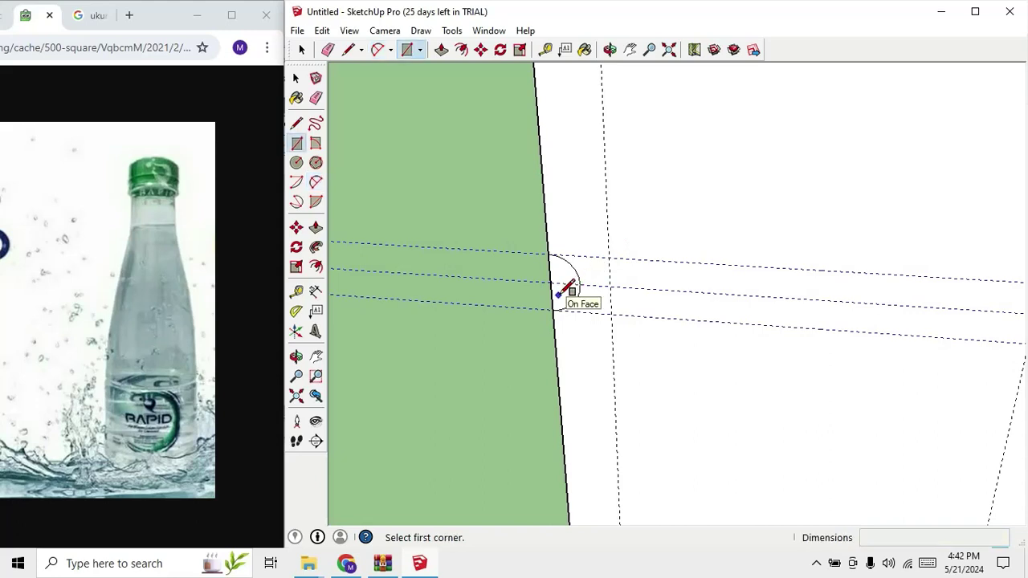
key("space")
Erase the straight edge closing the first groove arc and select the arc.
key("e")
left_click(553, 289)
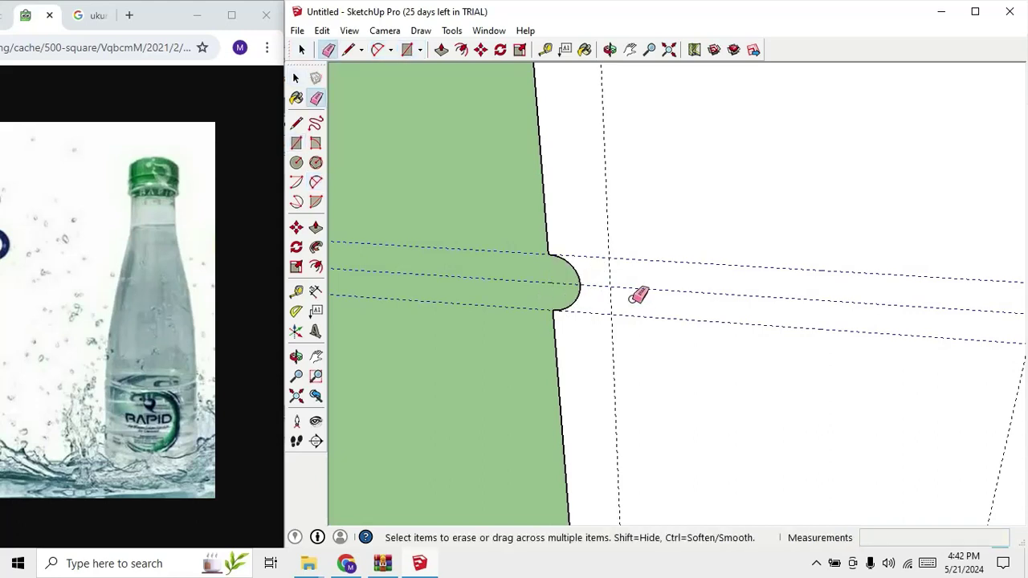
scroll(661, 289, "down", 3)
scroll(523, 286, "down", 2)
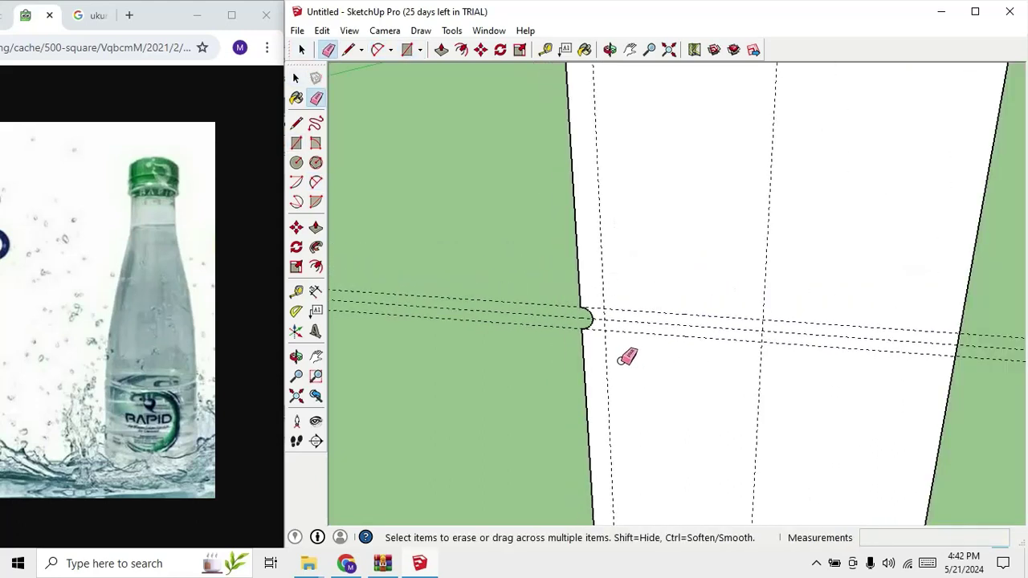
scroll(602, 313, "down", 2)
key("space")
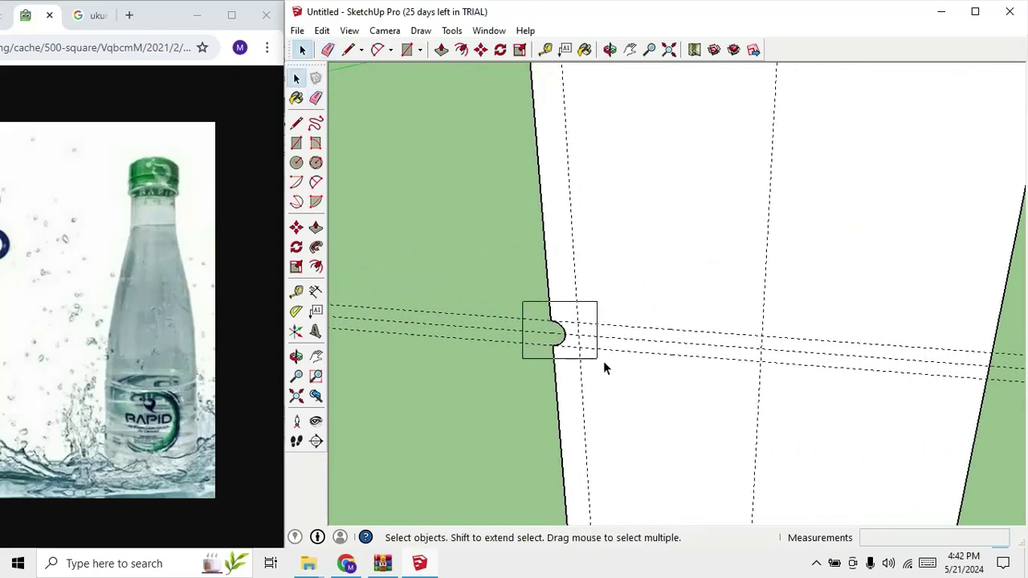
left_click_drag(605, 365, 621, 362)
scroll(576, 344, "down", 2)
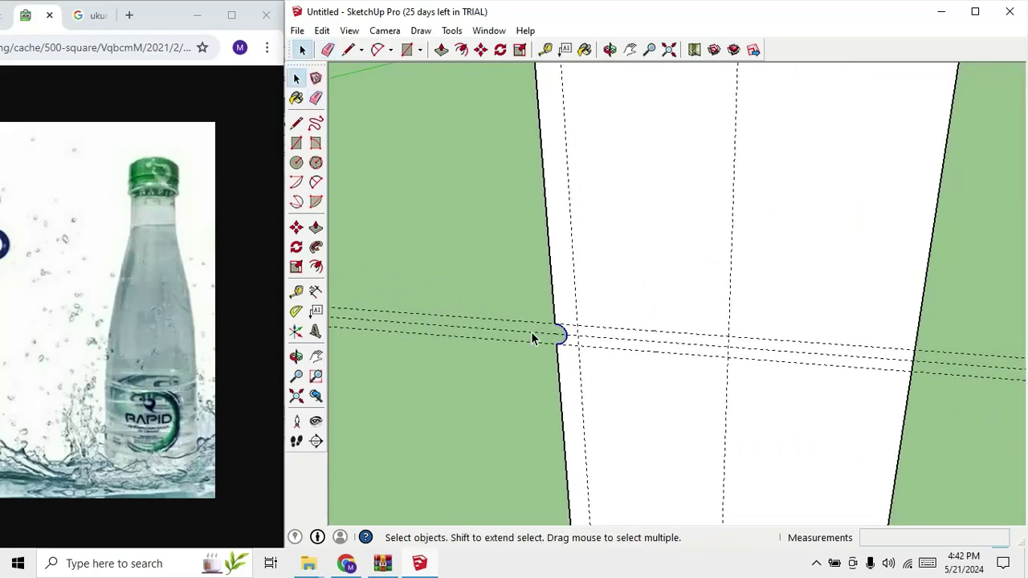
scroll(574, 407, "down", 1)
Place a guide 2 cm above the groove, plus guides 1 cm above and below it.
key("t")
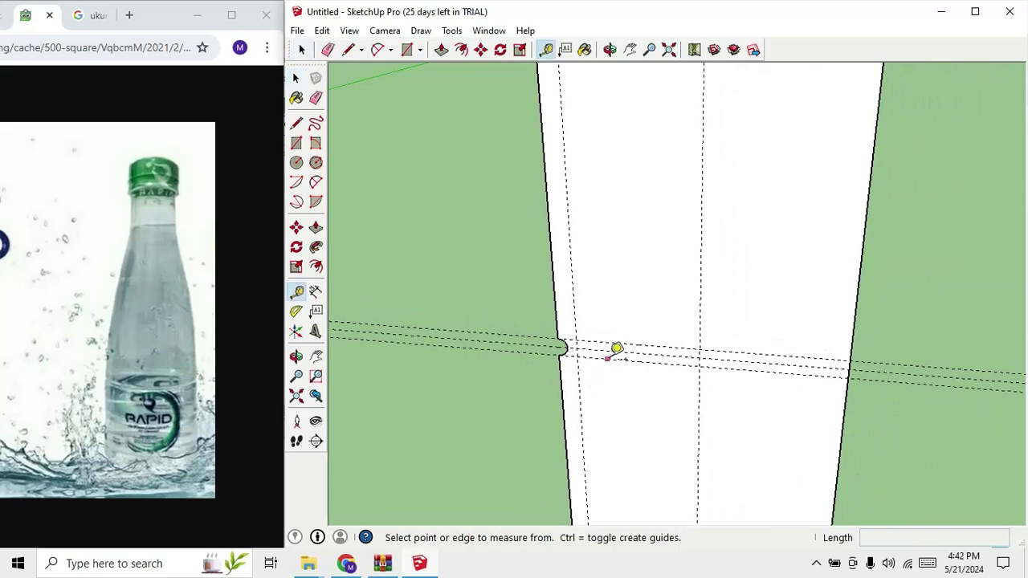
left_click(619, 347)
scroll(615, 348, "down", 2)
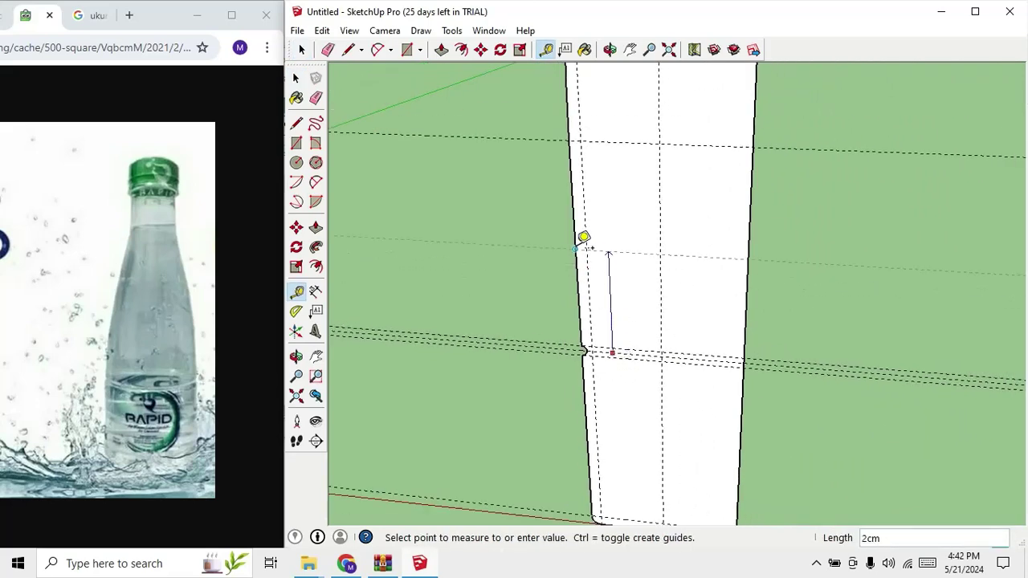
left_click(582, 237)
scroll(640, 244, "down", 1)
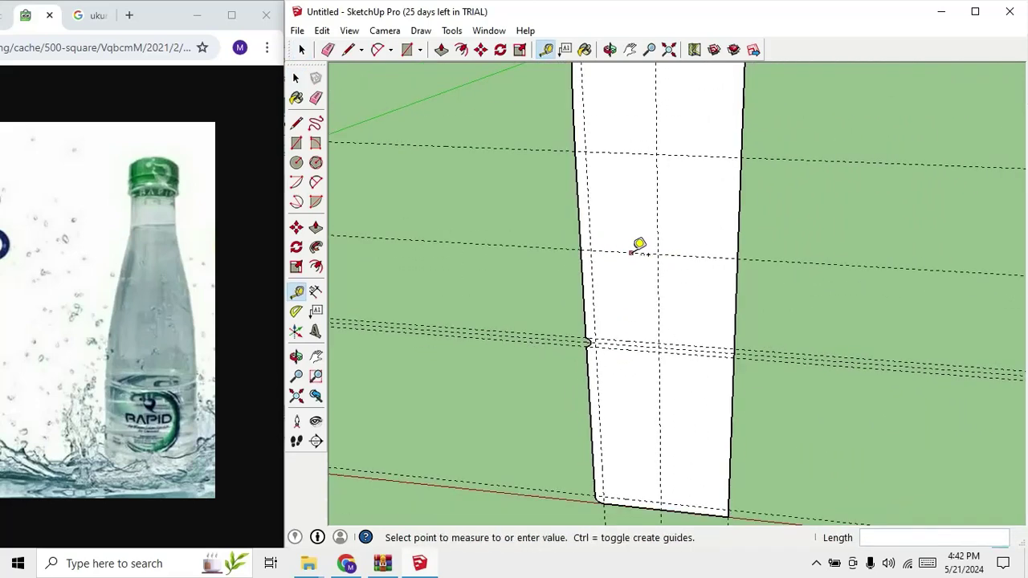
left_click(631, 253)
left_click(635, 203)
scroll(643, 254, "down", 1)
left_click(635, 257)
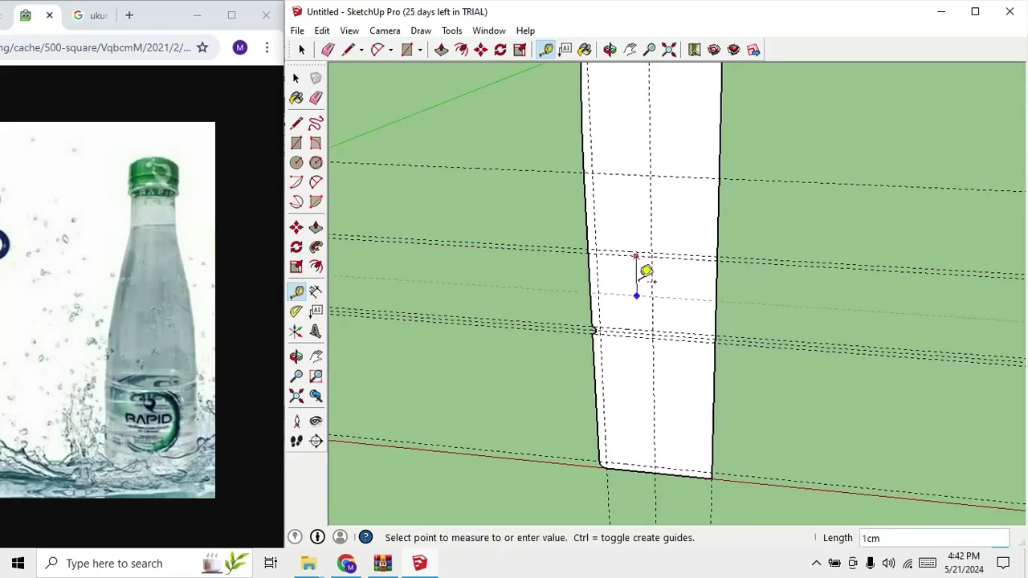
type("0.1")
left_click(643, 273)
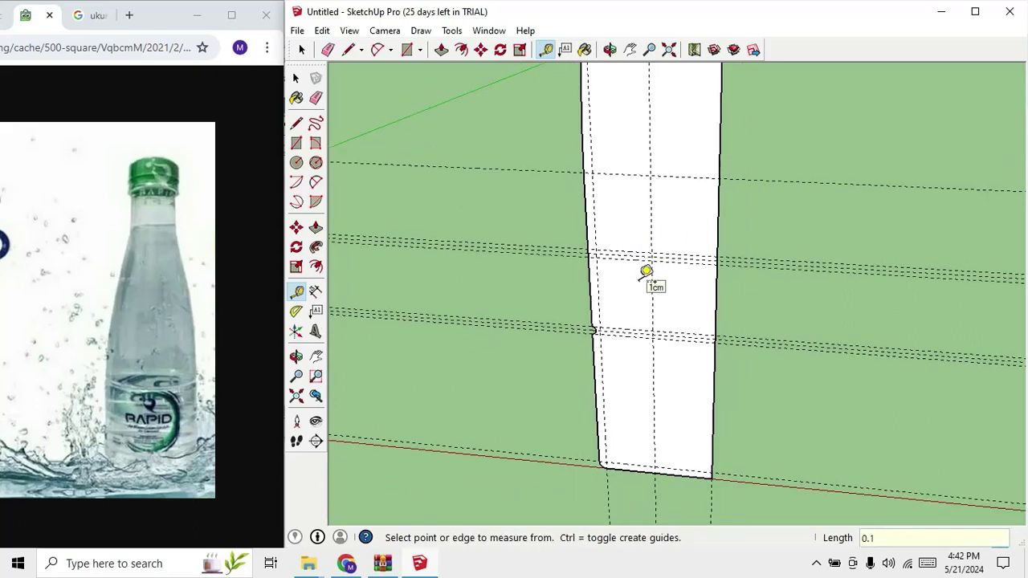
scroll(637, 257, "up", 3)
Draw the second groove's 2-Point Arc on the left edge with a 0.1 bulge.
key("a")
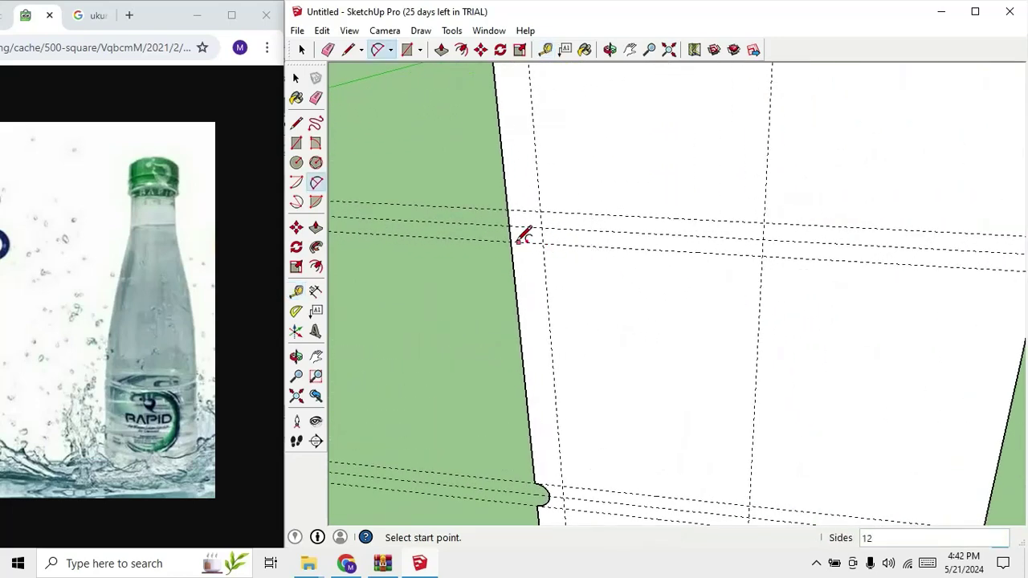
left_click(509, 241)
left_click(506, 211)
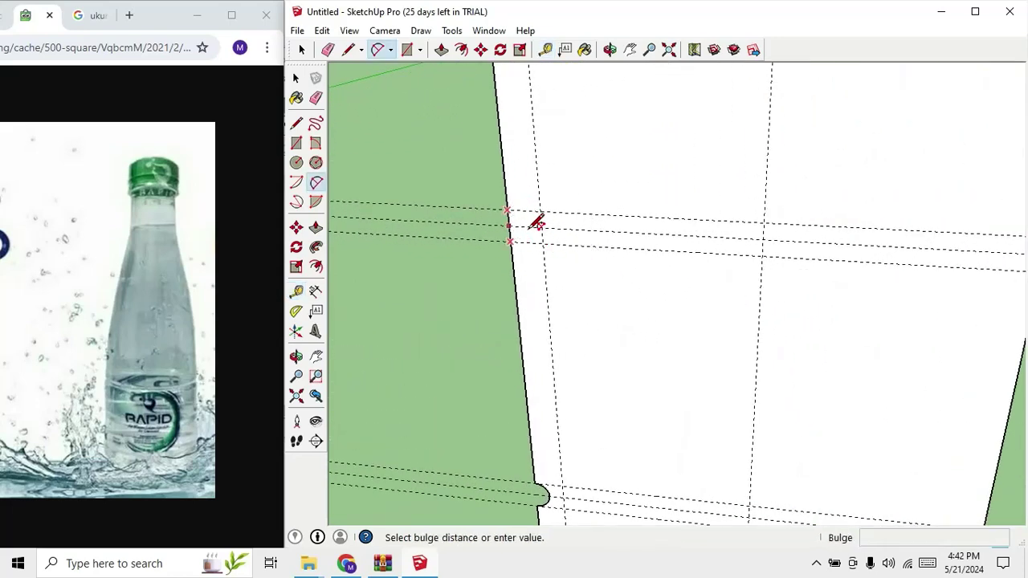
scroll(538, 222, "up", 2)
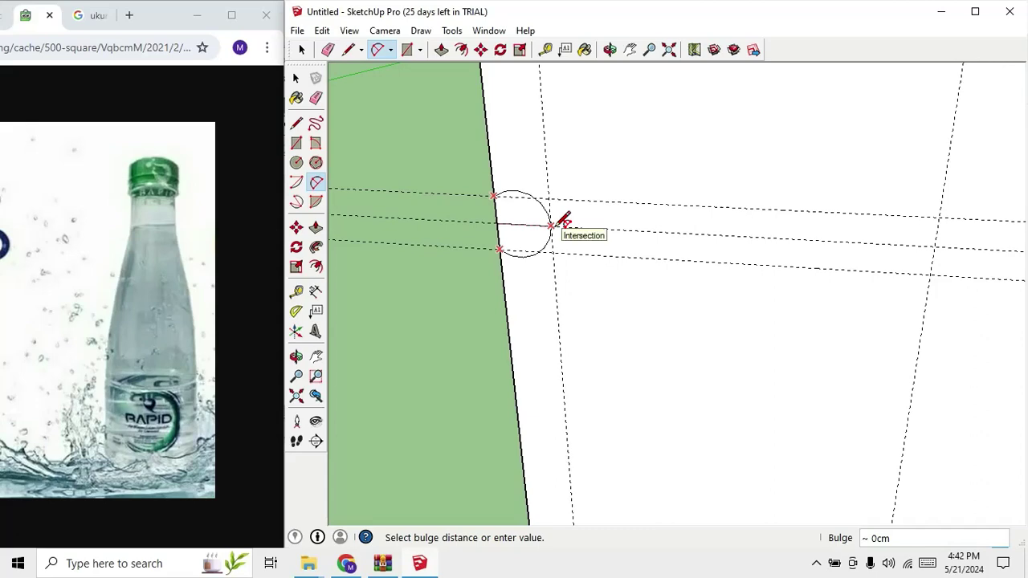
type("1")
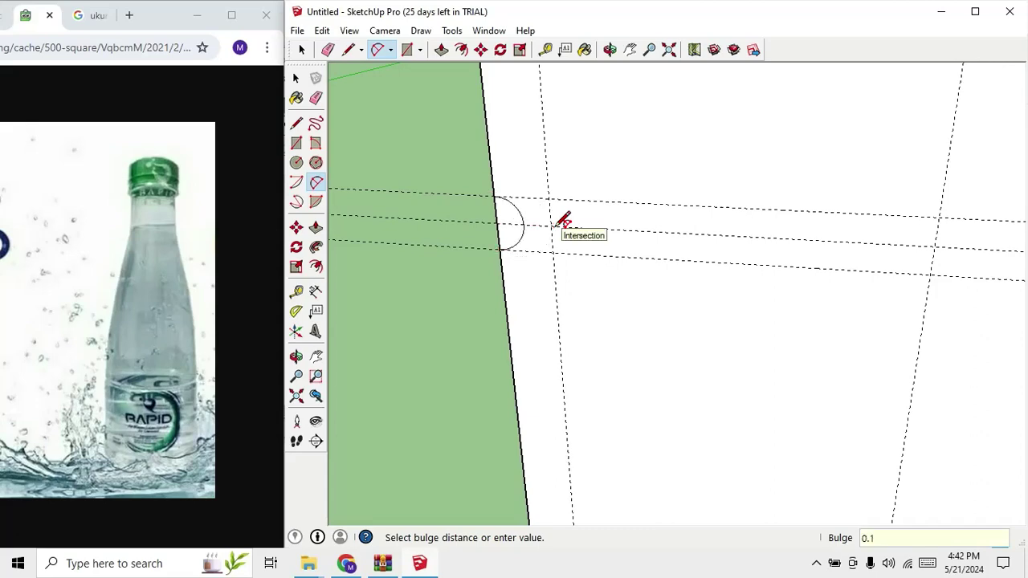
key("Return")
key("e")
scroll(532, 138, "down", 3)
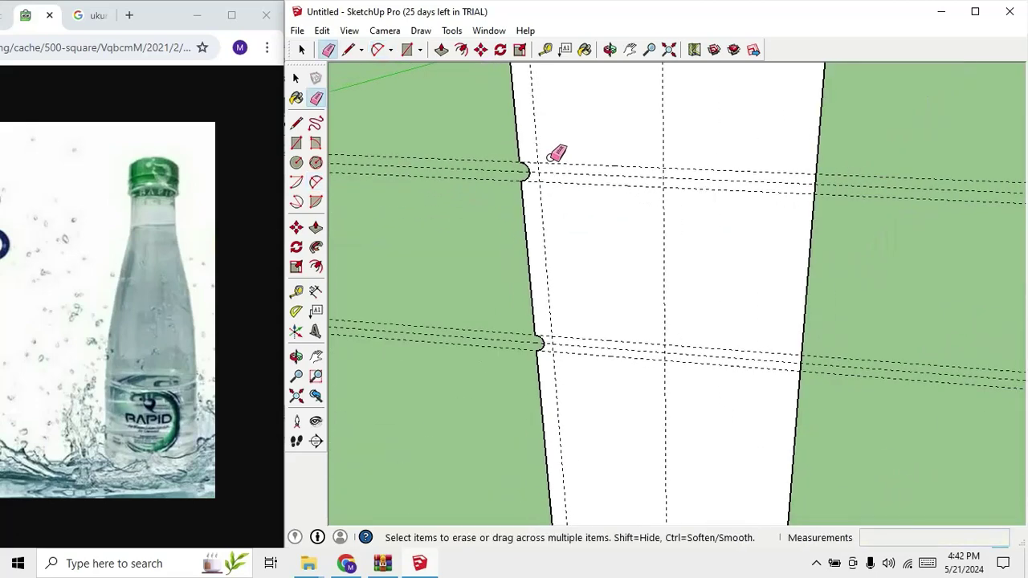
scroll(558, 165, "down", 2)
scroll(581, 315, "up", 2)
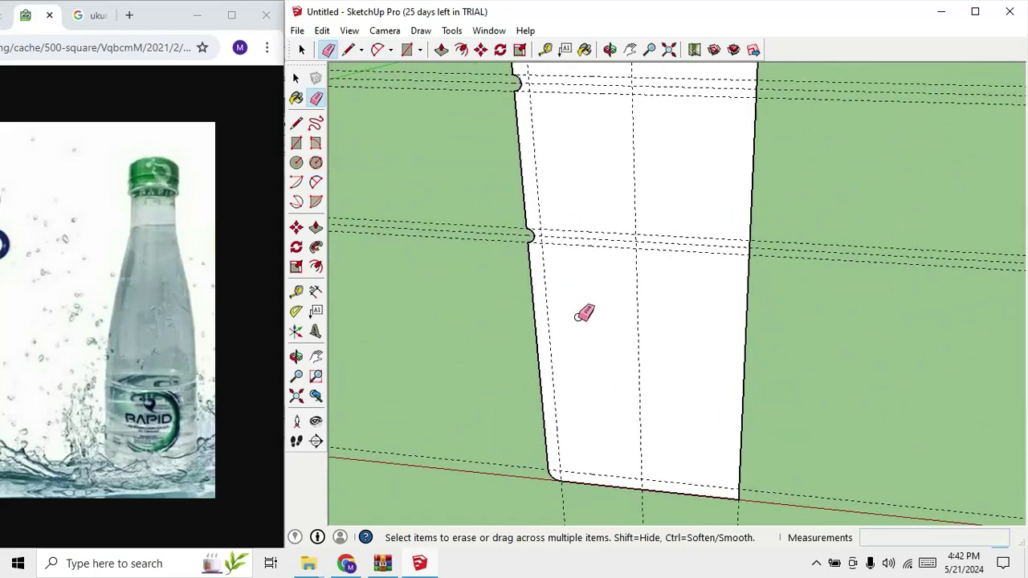
scroll(581, 313, "down", 1)
scroll(594, 272, "down", 1)
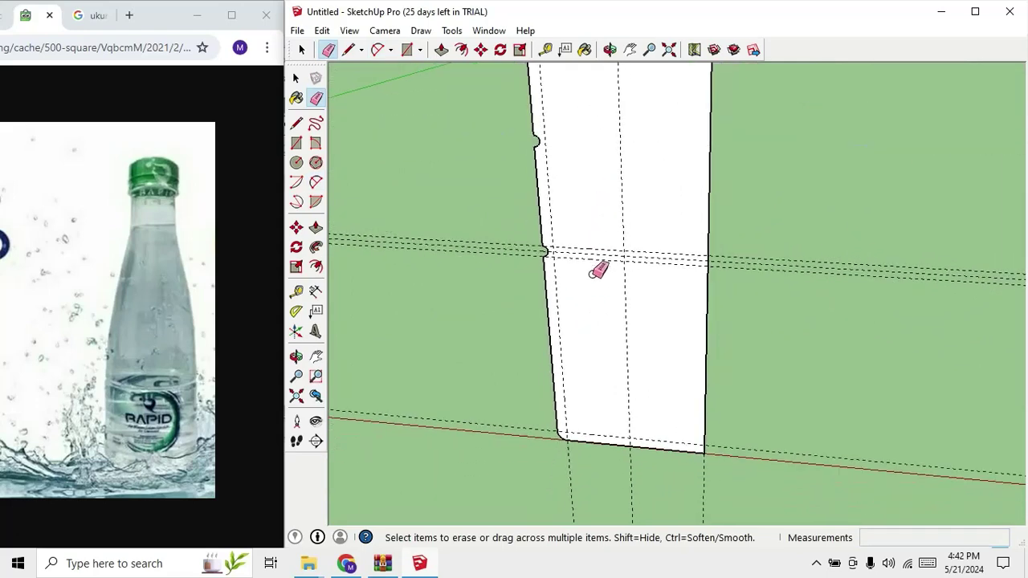
scroll(598, 271, "up", 2)
Place a guide 2 cm below the first groove, plus guides 1 cm above and below it.
key("t")
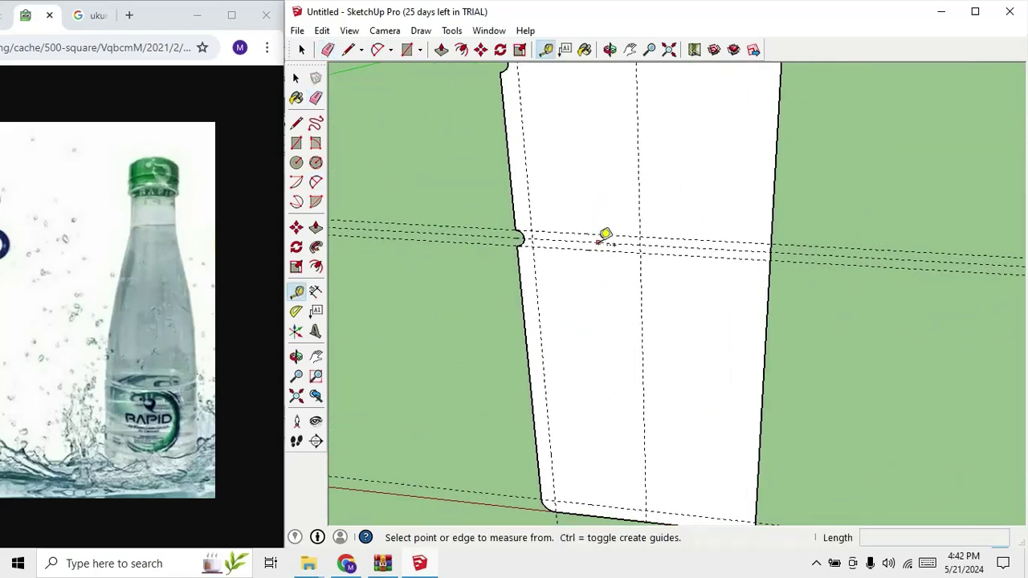
left_click(597, 243)
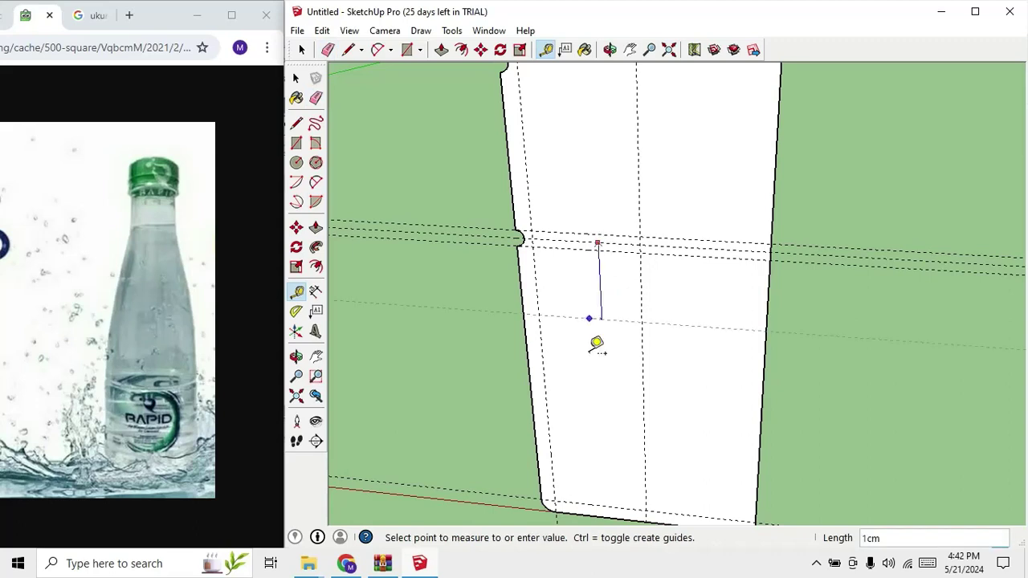
left_click(538, 374)
scroll(554, 376, "up", 2)
left_click(589, 378)
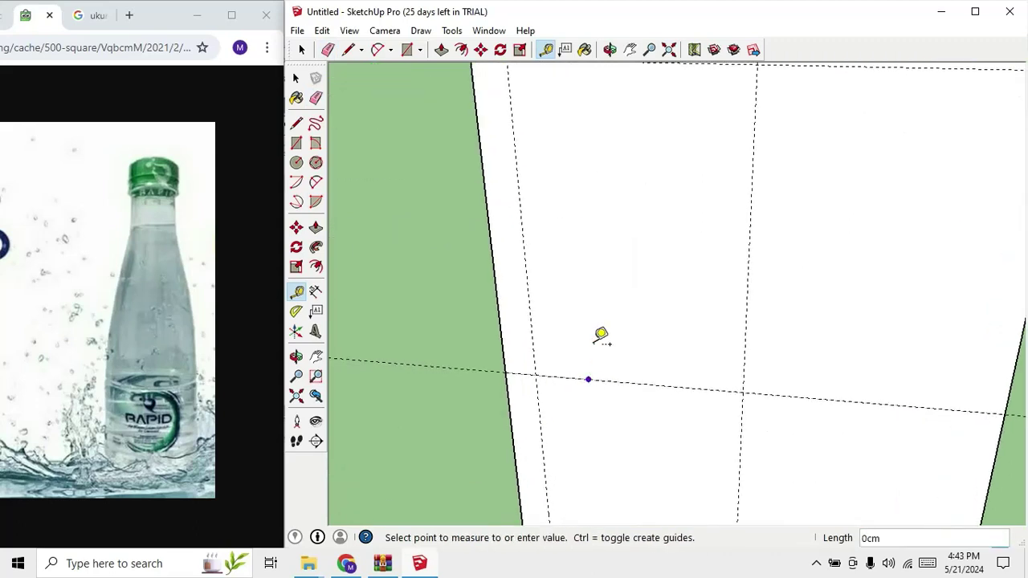
type("1")
key("Return")
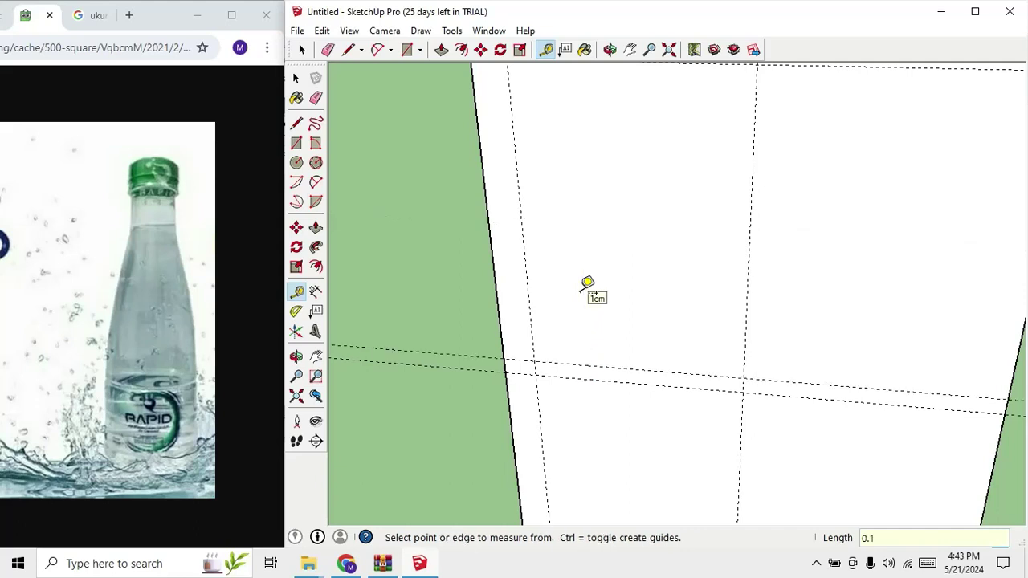
left_click(568, 378)
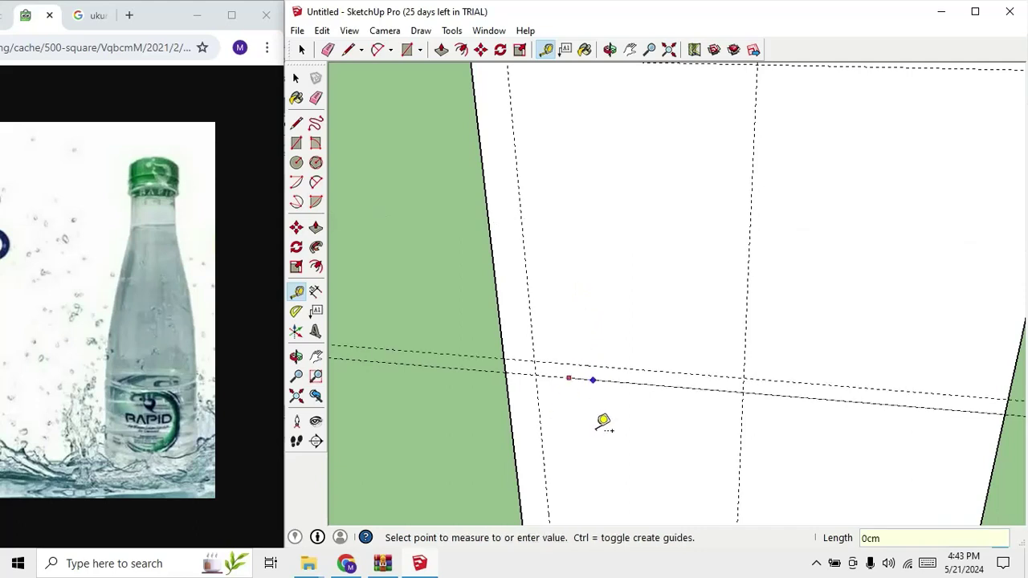
type("1")
key("Return")
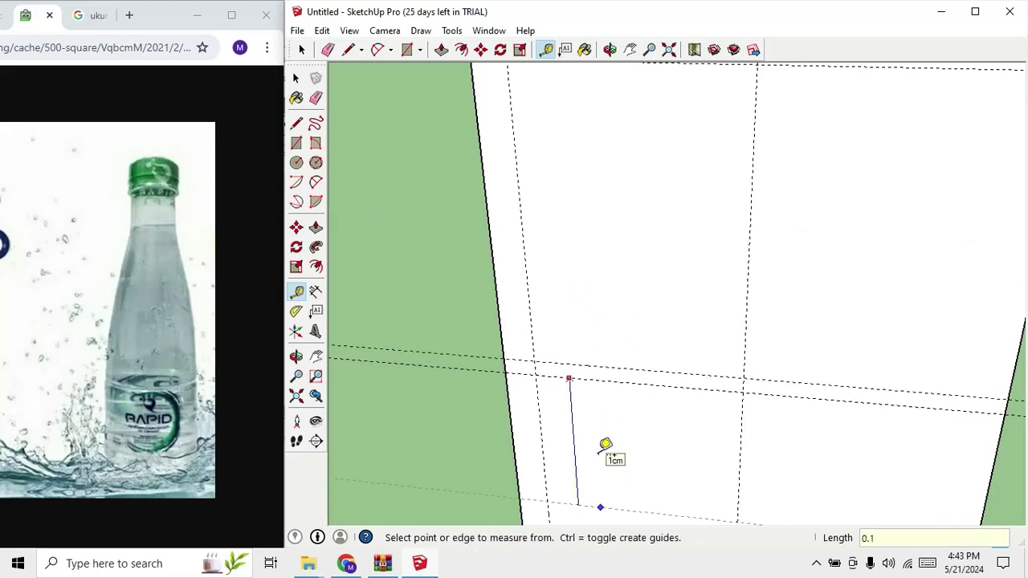
Draw the third groove's 2-Point Arc between the new guides on the left edge.
key("shift+p")
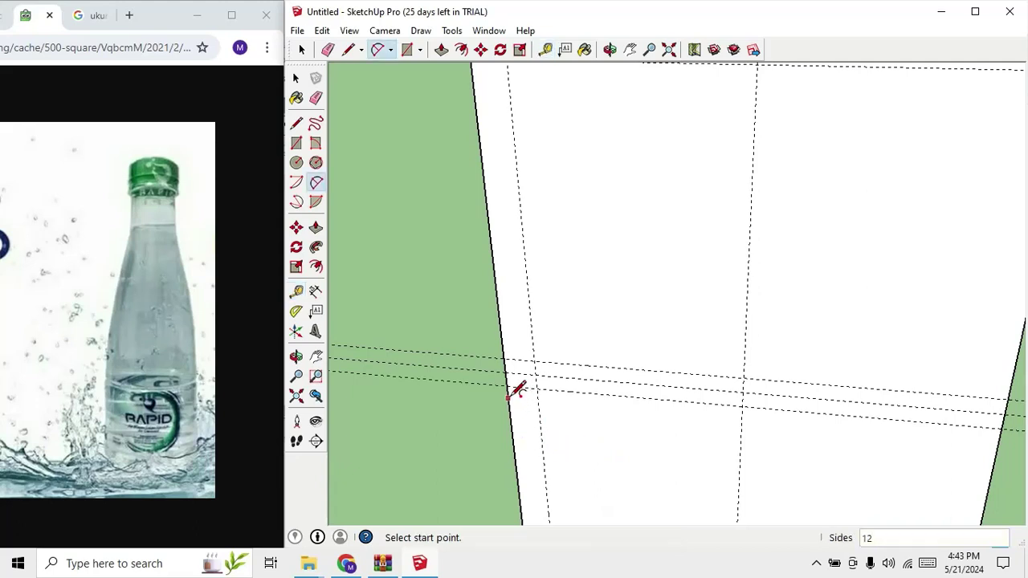
left_click(506, 385)
left_click(502, 356)
scroll(516, 355, "up", 1)
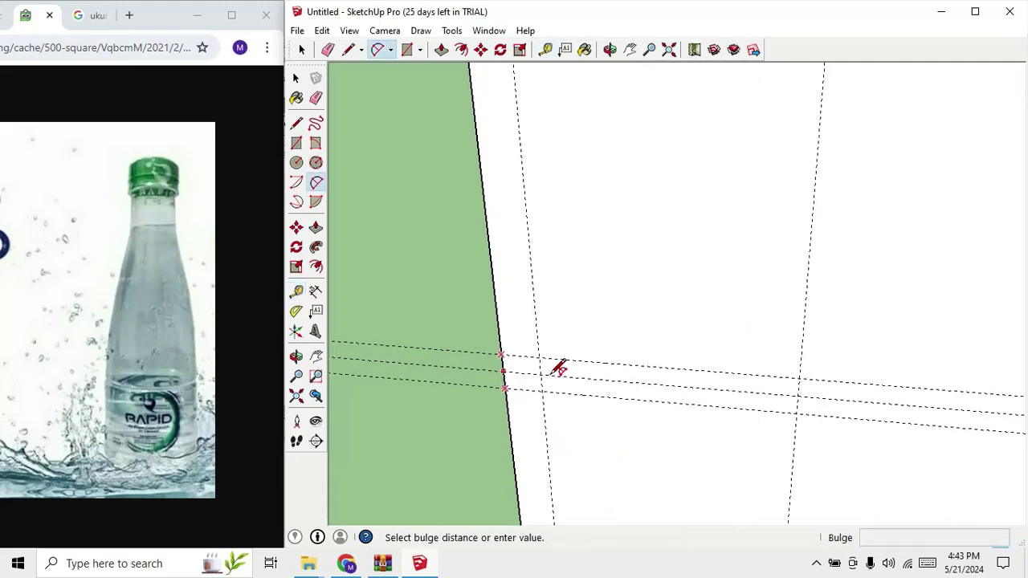
type("0.")
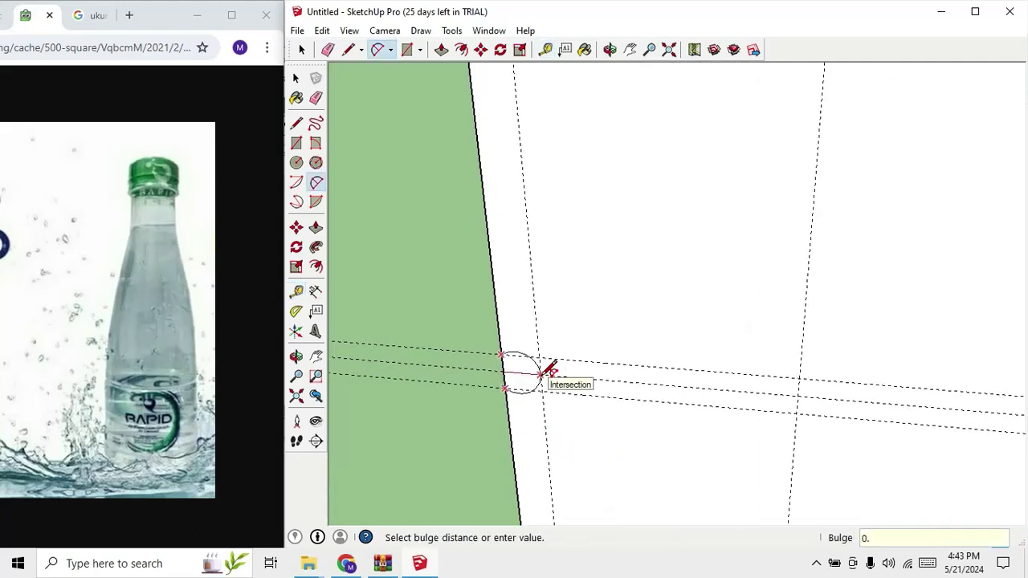
type("e")
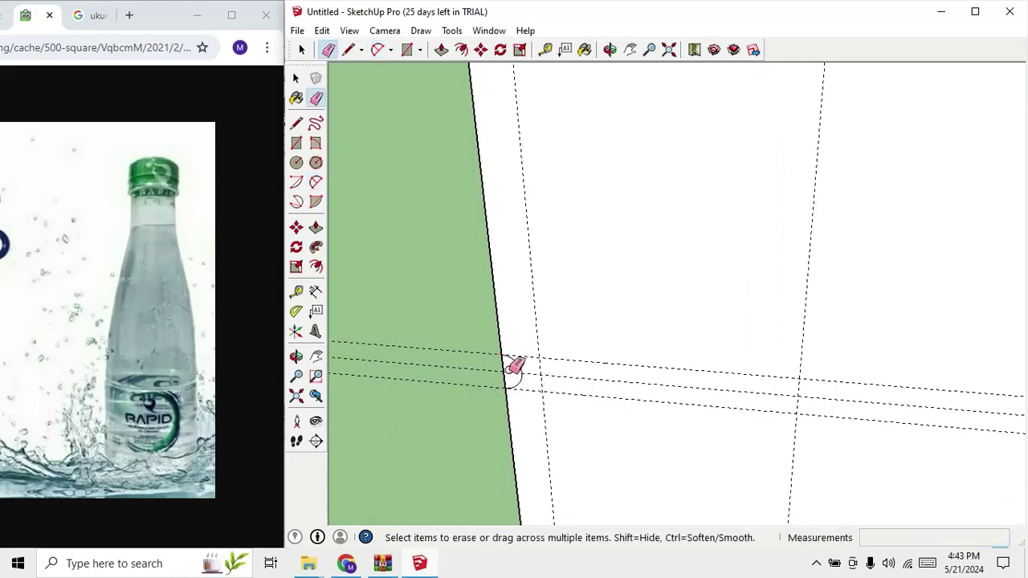
Erase the groove's closing edge and all surrounding guide lines.
left_click_drag(599, 346, 543, 420)
left_click(545, 420)
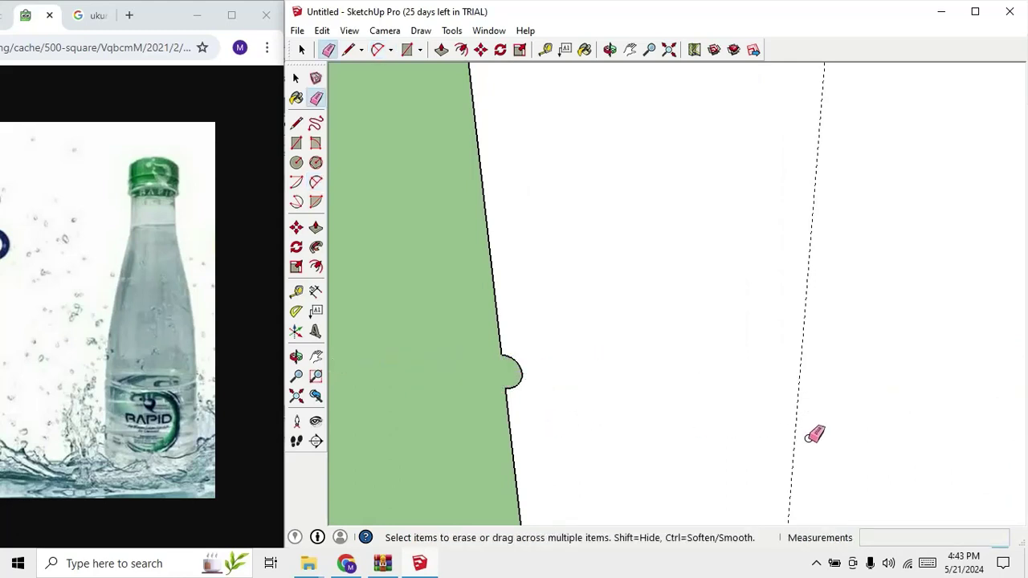
scroll(631, 436, "down", 2)
scroll(681, 312, "down", 2)
left_click_drag(687, 315, 576, 399)
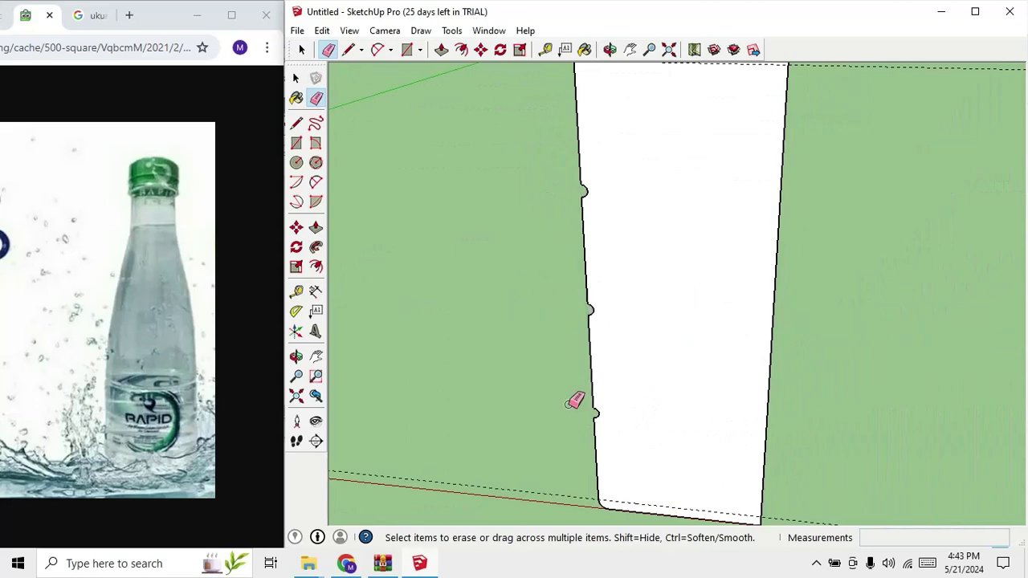
mouse_move(548, 498)
middle_mouse_down()
mouse_move(490, 477)
mouse_move(565, 382)
mouse_move(615, 427)
middle_mouse_up()
scroll(569, 92, "up", 2)
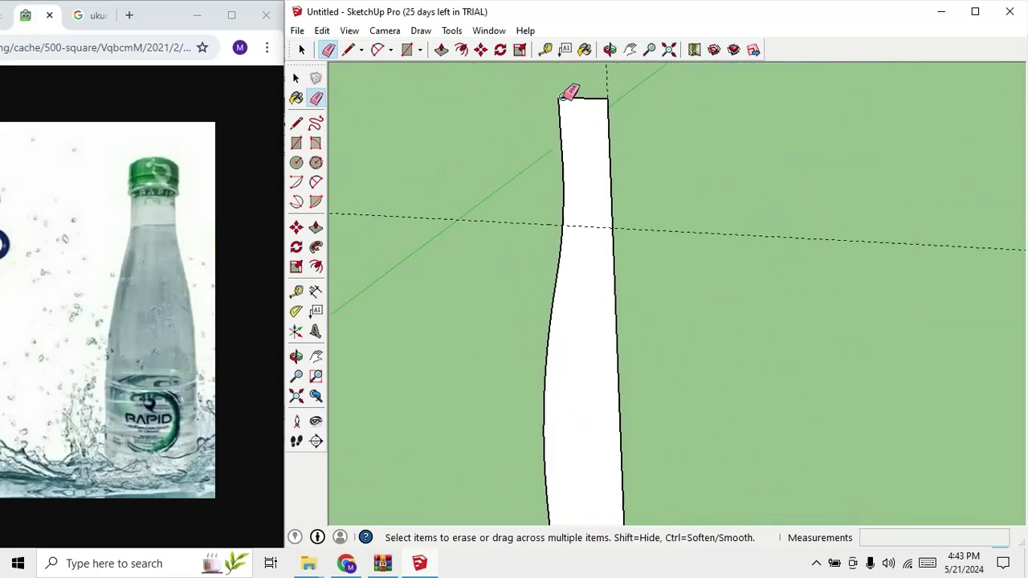
scroll(576, 99, "up", 1)
scroll(578, 101, "up", 2)
scroll(585, 102, "up", 2)
Place Tape Measure guides 0.2cm below the top edge and 0.2cm in from the left edge.
key("t")
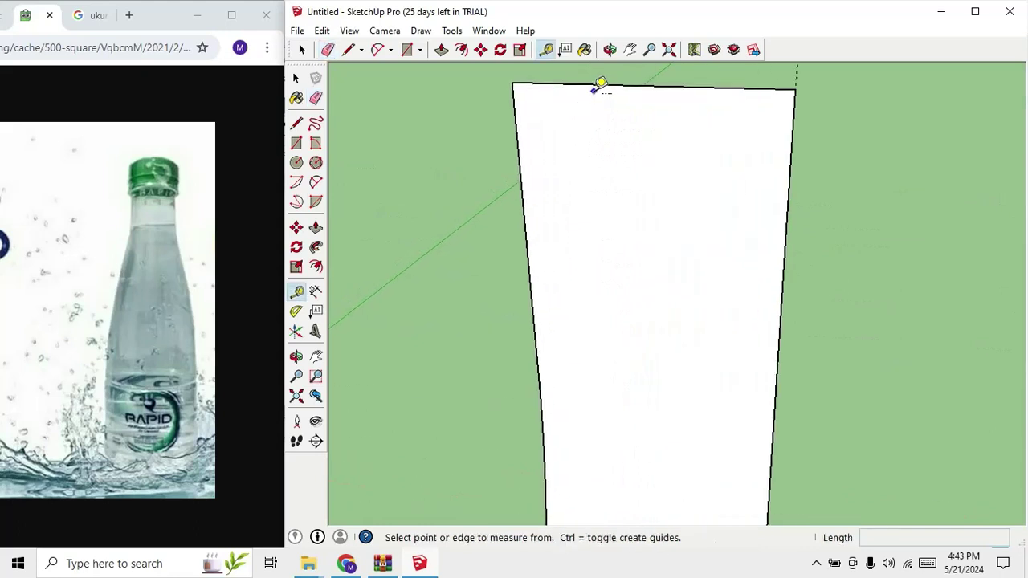
left_click(592, 84)
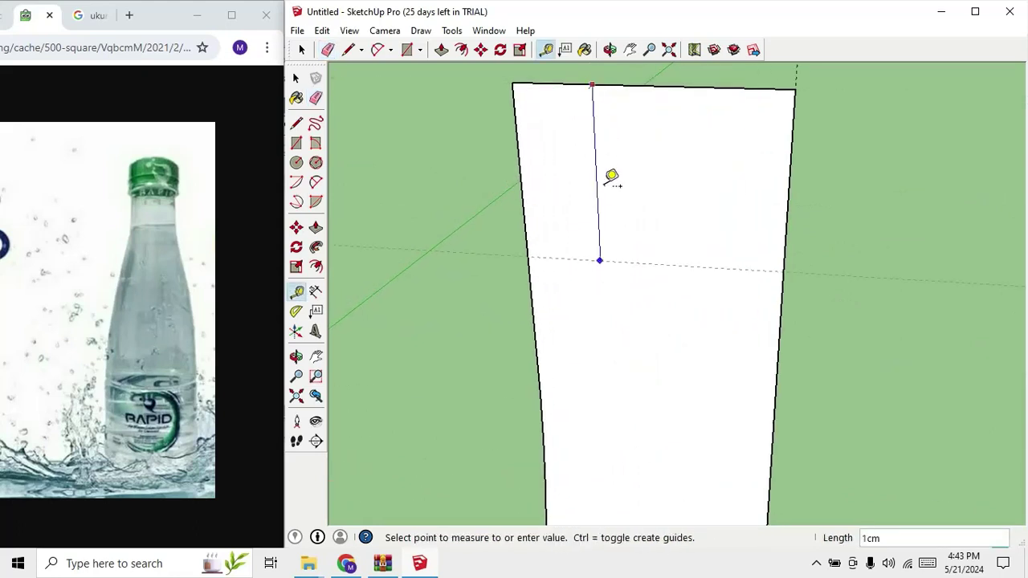
type("2")
key("Return")
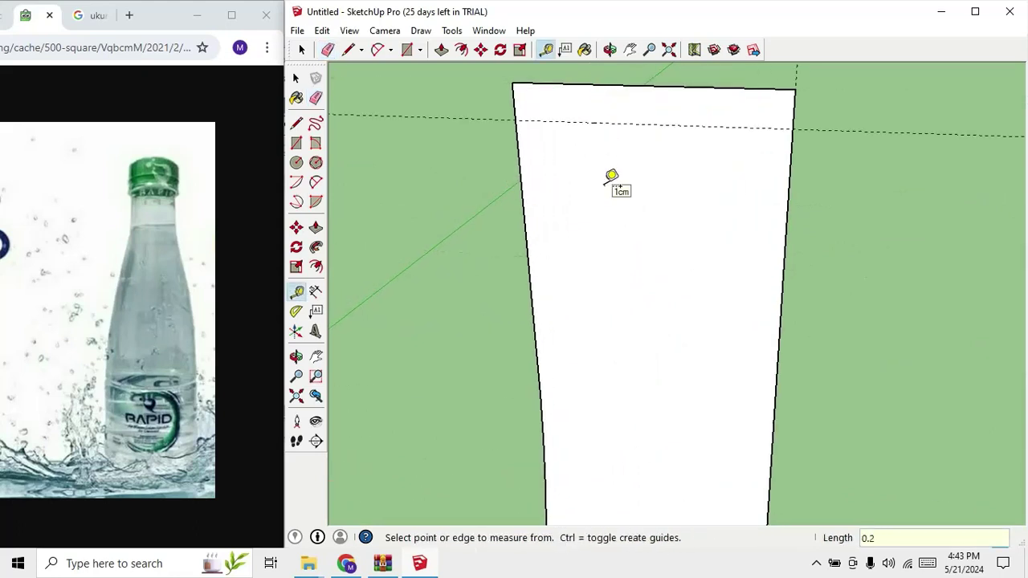
left_click(520, 184)
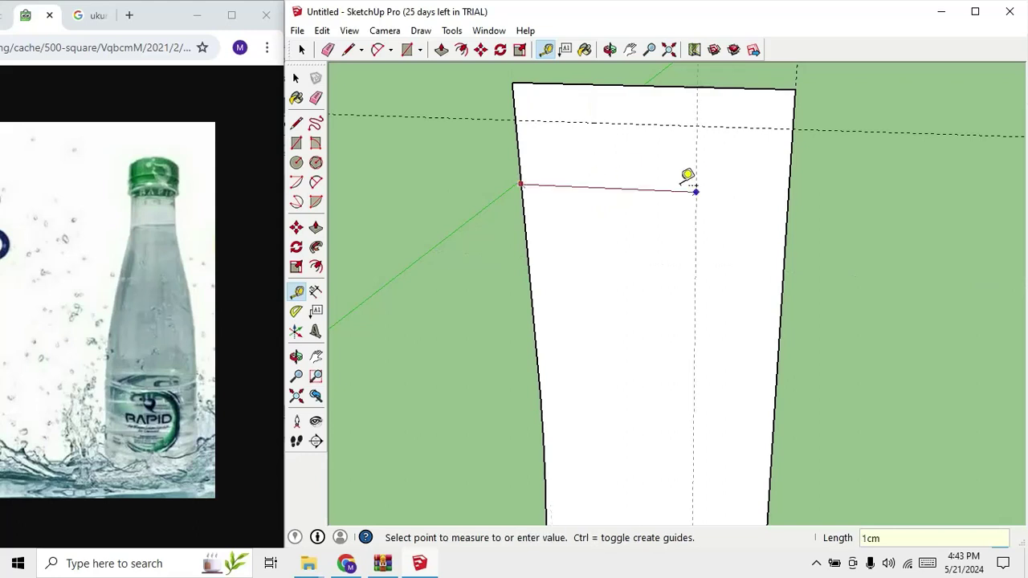
type("2")
key("Return")
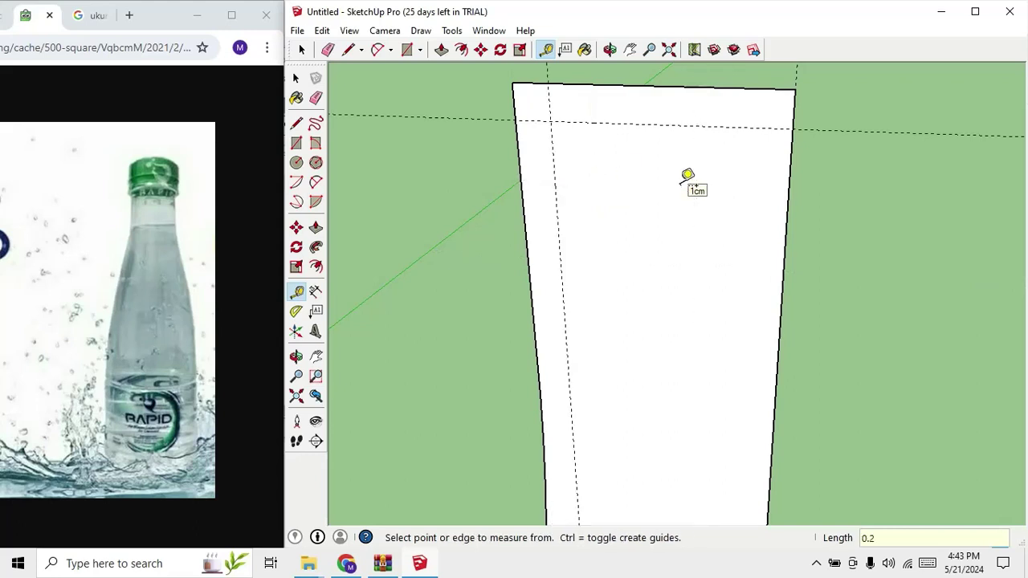
Draw a 2-point arc between the guide points and erase the leftover sharp corner edges.
key("shift+p")
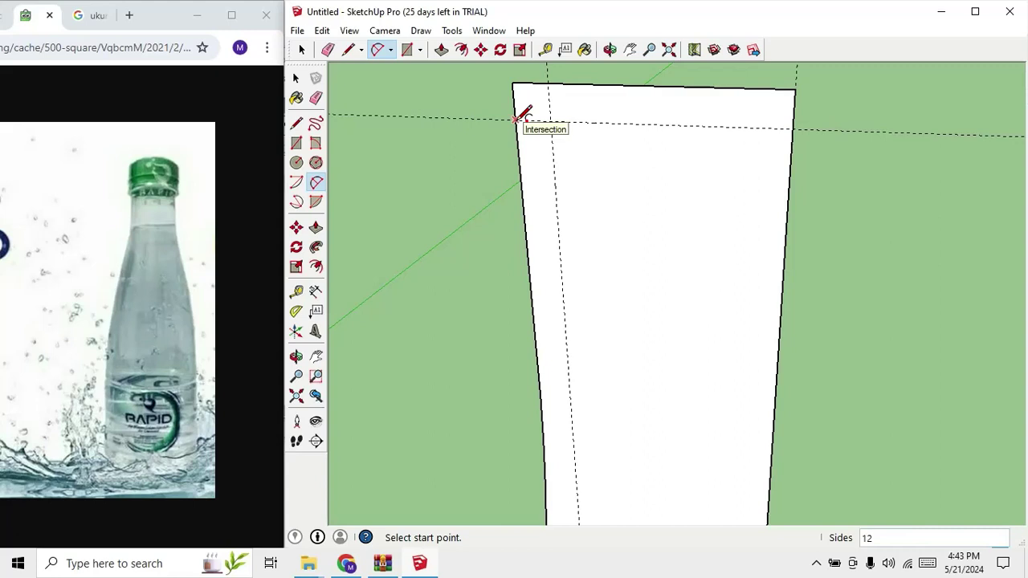
left_click(515, 119)
left_click(550, 82)
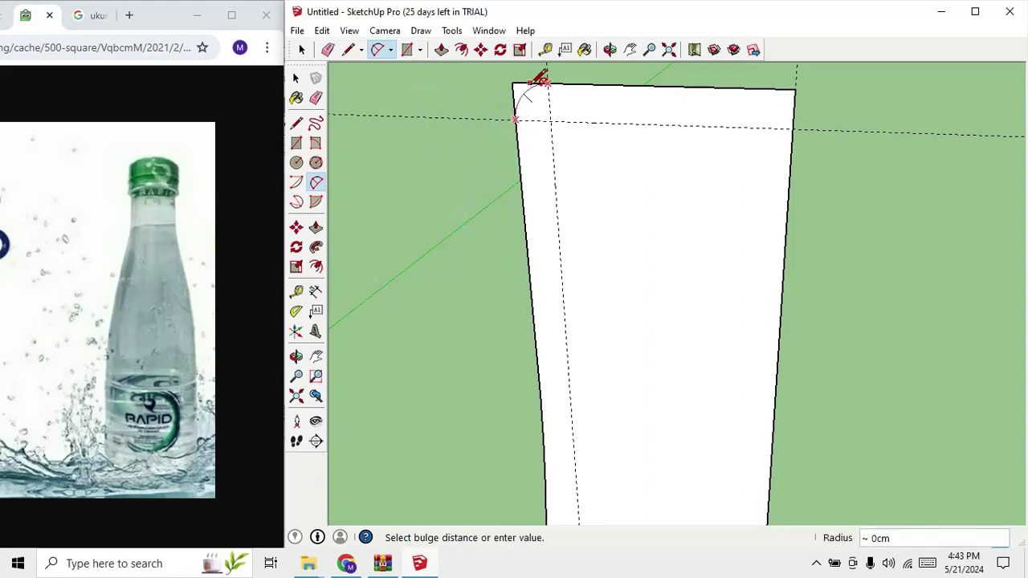
scroll(536, 77, "up", 2)
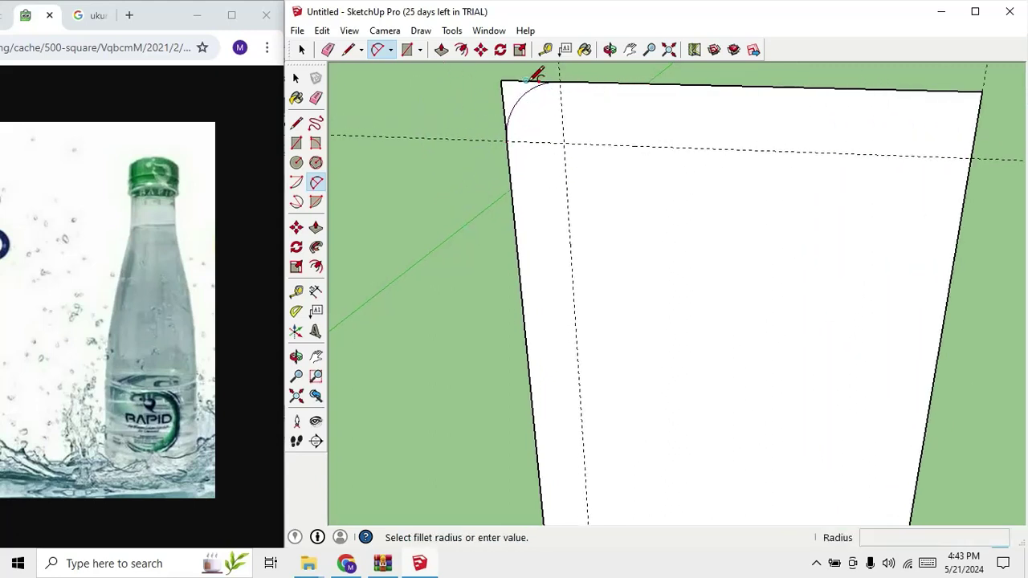
key("e")
left_click(514, 81)
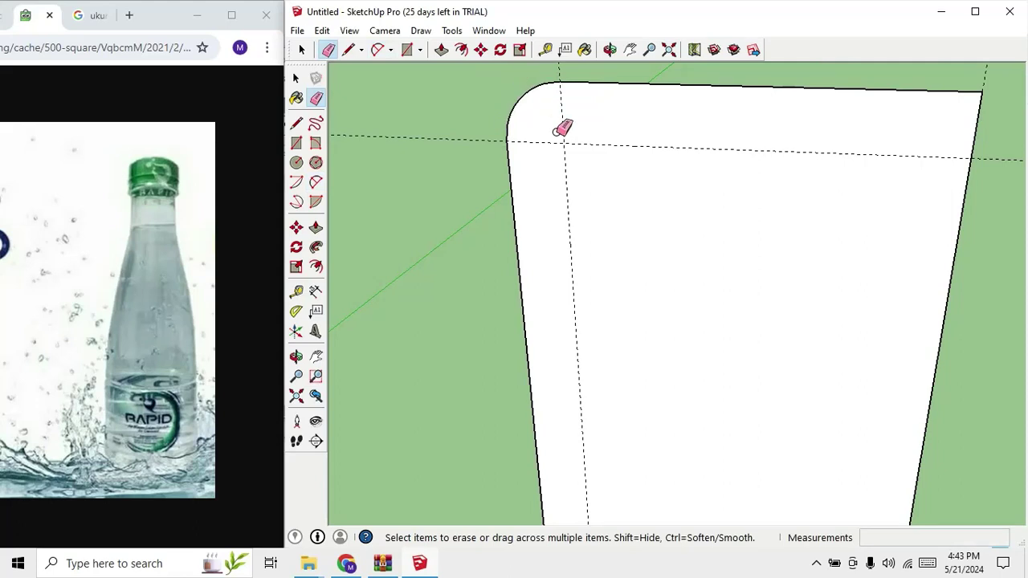
scroll(530, 113, "down", 2)
scroll(551, 124, "up", 1)
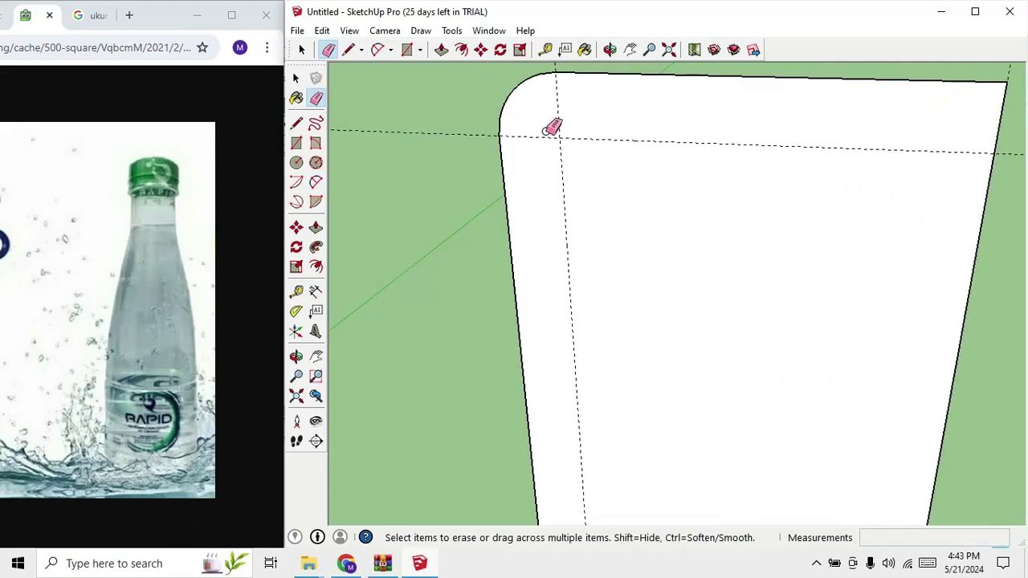
scroll(552, 125, "down", 2)
key("t")
left_click(599, 98)
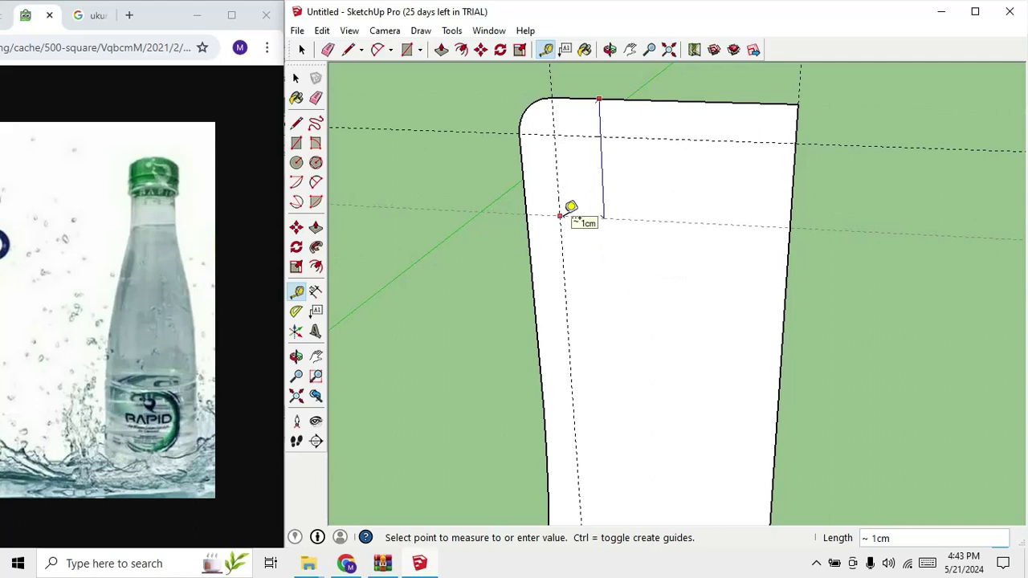
Place a guide 1cm below the top edge and a second guide just below it.
type("1")
key("Return")
scroll(566, 212, "down", 2)
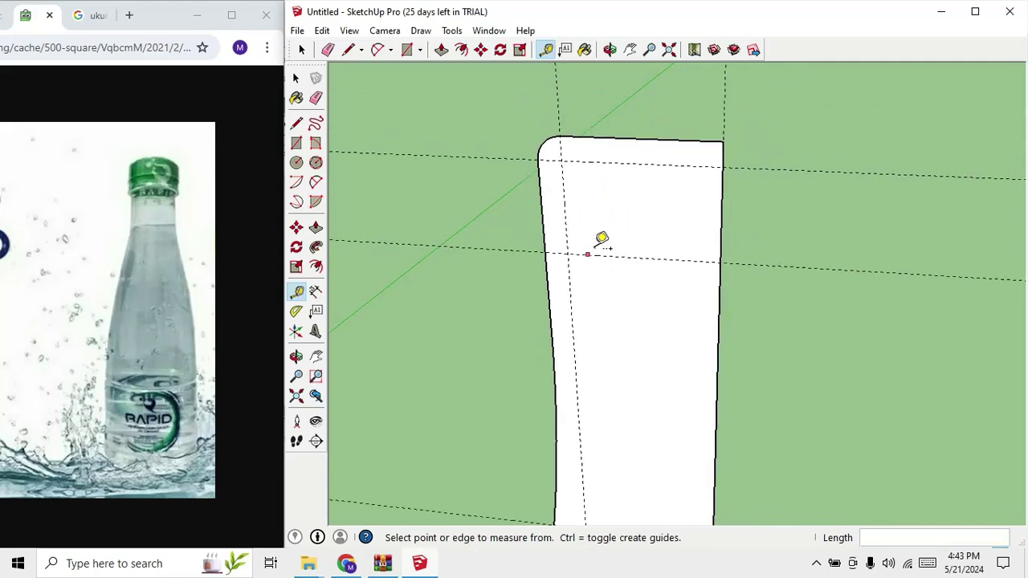
scroll(601, 239, "up", 1)
scroll(602, 237, "up", 1)
scroll(559, 256, "up", 3)
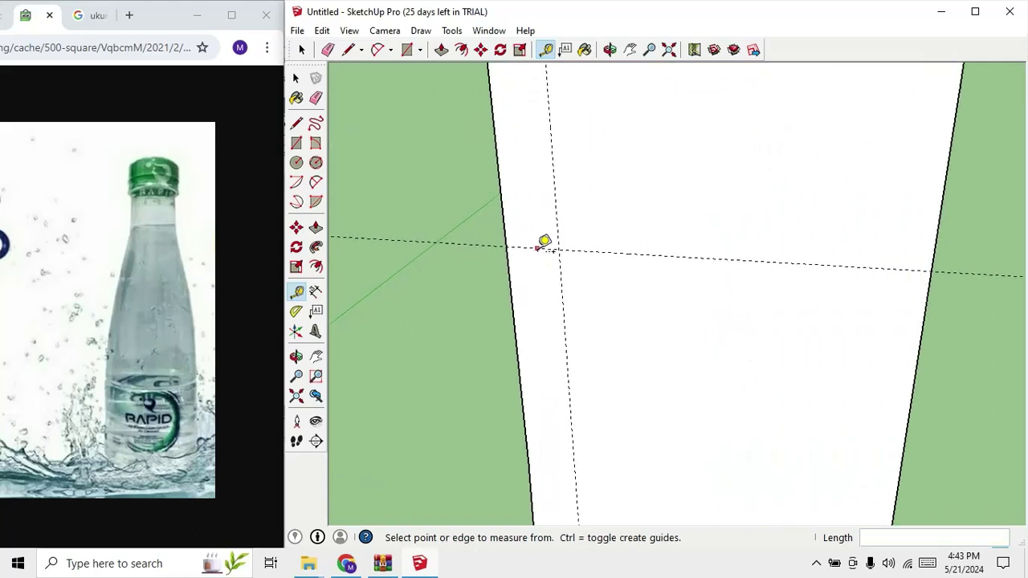
left_click(538, 247)
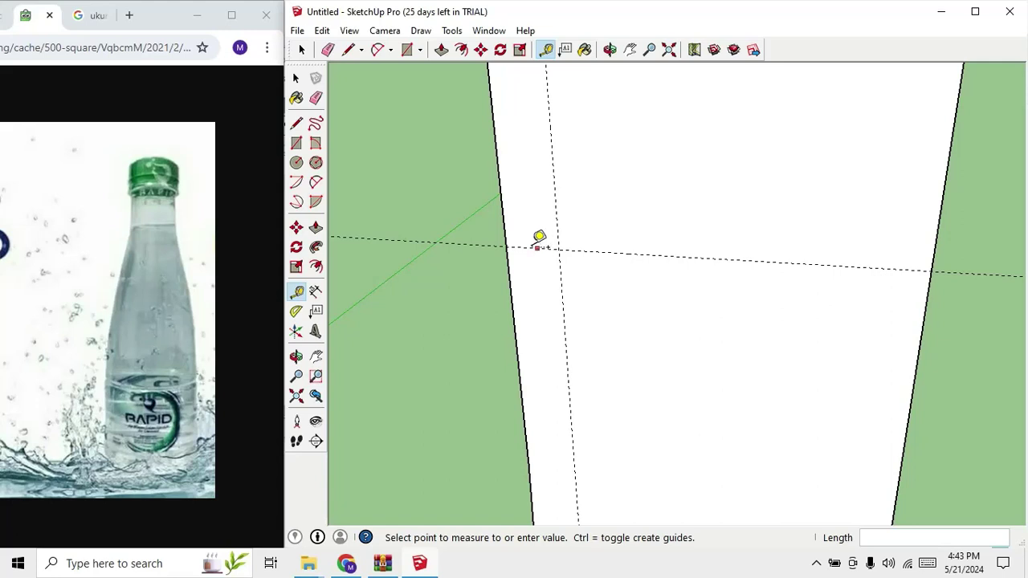
scroll(535, 180, "down", 1)
scroll(543, 190, "down", 2)
scroll(544, 190, "up", 1)
scroll(539, 201, "up", 2)
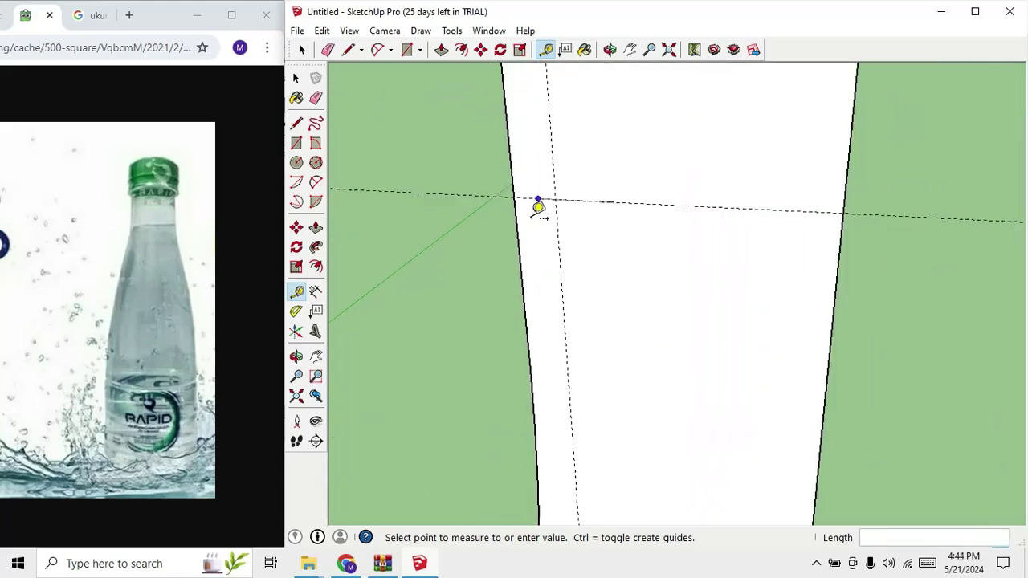
scroll(530, 225, "up", 1)
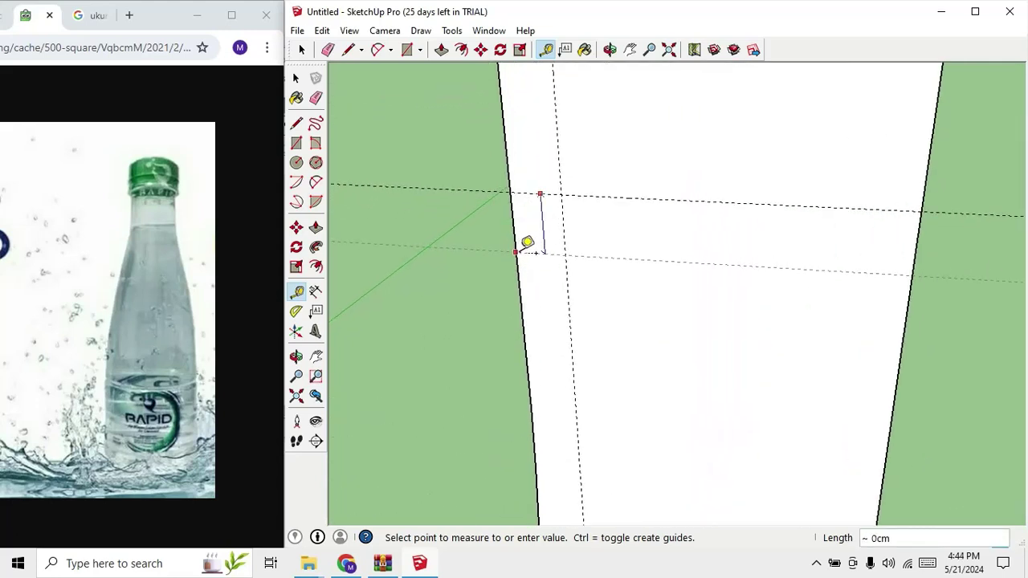
type("0.2")
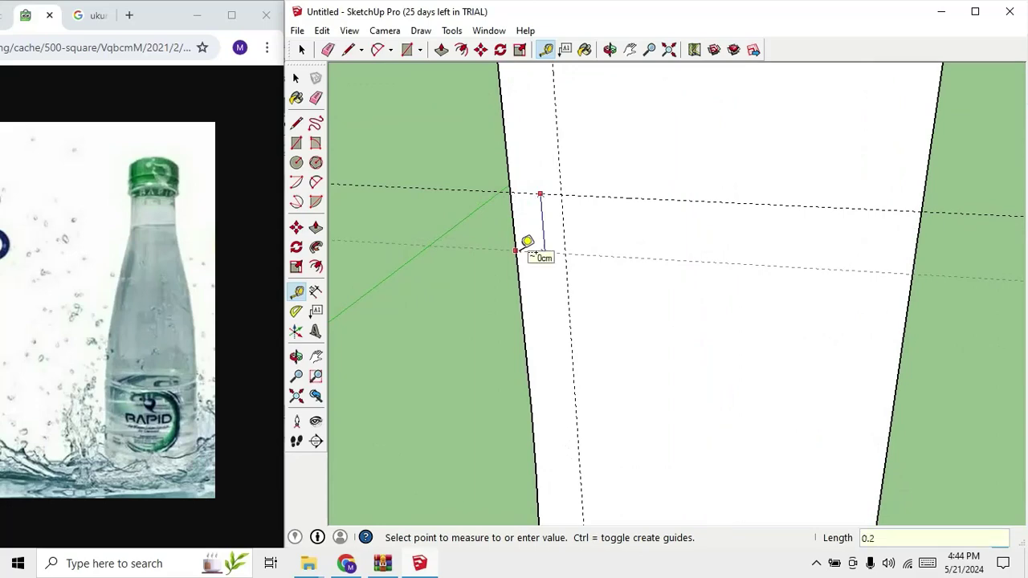
key("Return")
scroll(552, 256, "down", 1)
scroll(562, 256, "down", 3)
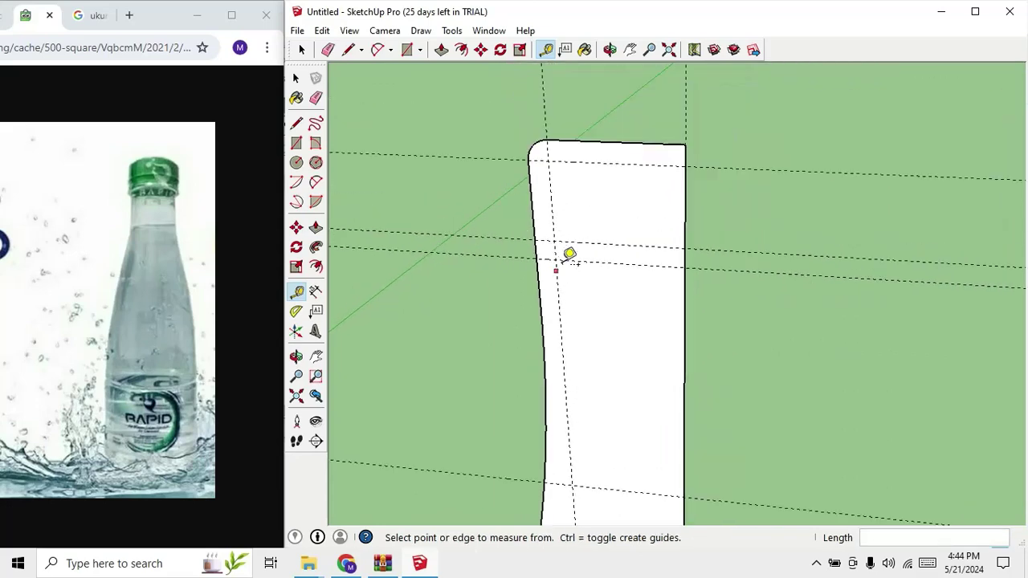
scroll(617, 227, "up", 2)
scroll(608, 236, "up", 3)
Draw a small rectangle between the guide intersections and erase the edge inside to cut the notch.
key("r")
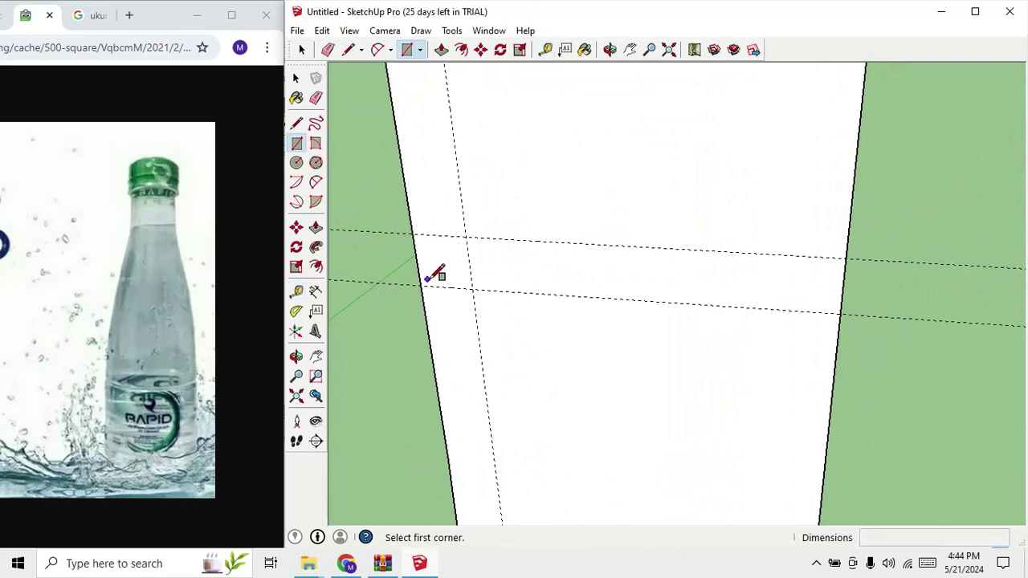
left_click(421, 285)
left_click(466, 238)
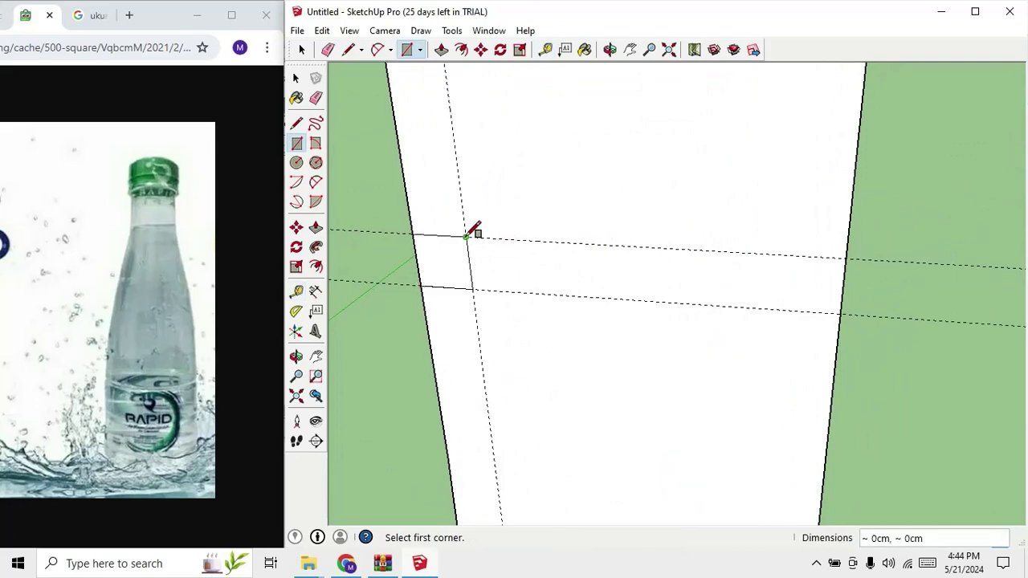
key("e")
left_click(414, 259)
scroll(514, 236, "down", 2)
scroll(529, 249, "down", 2)
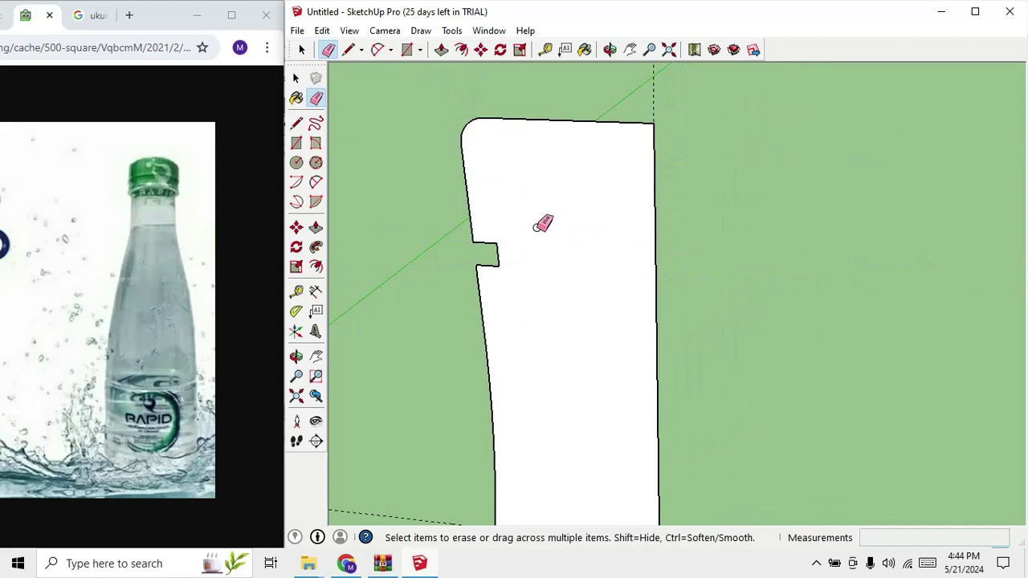
scroll(543, 223, "down", 2)
scroll(512, 273, "up", 2)
scroll(525, 259, "up", 1)
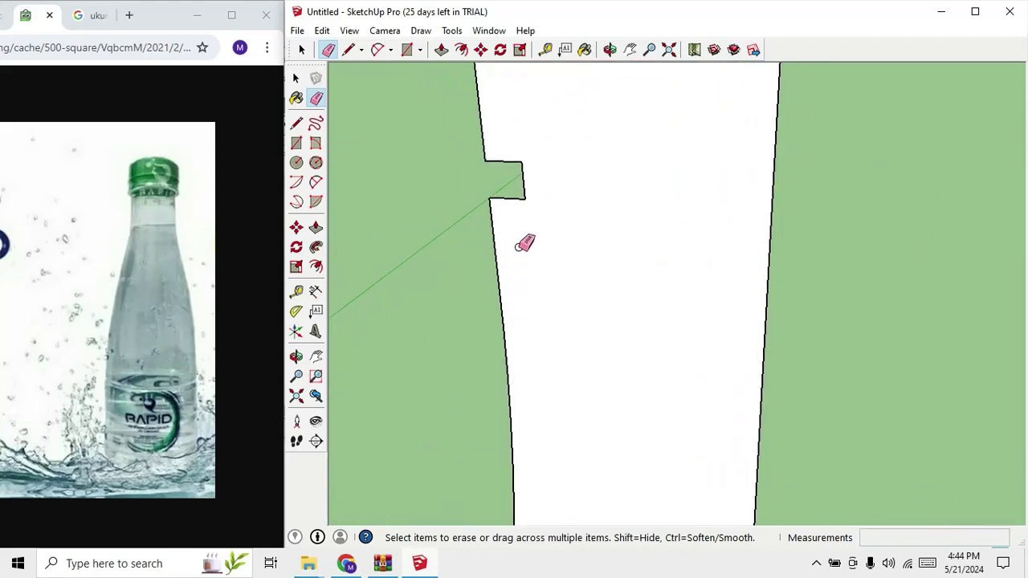
Add a guide 0.1cm below the notch, then start a line and the neck arc there.
key("t")
left_click(505, 199)
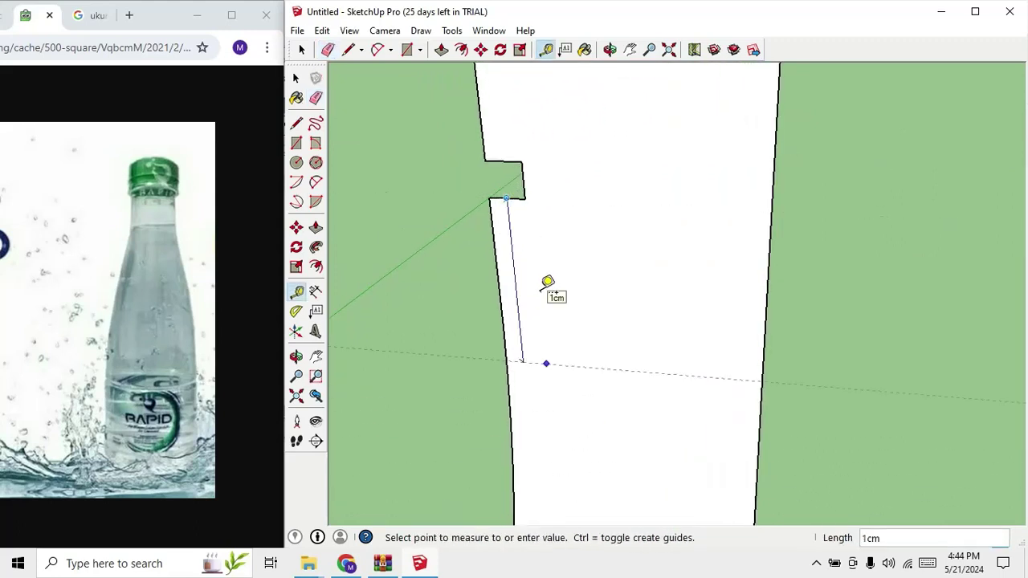
key("Return")
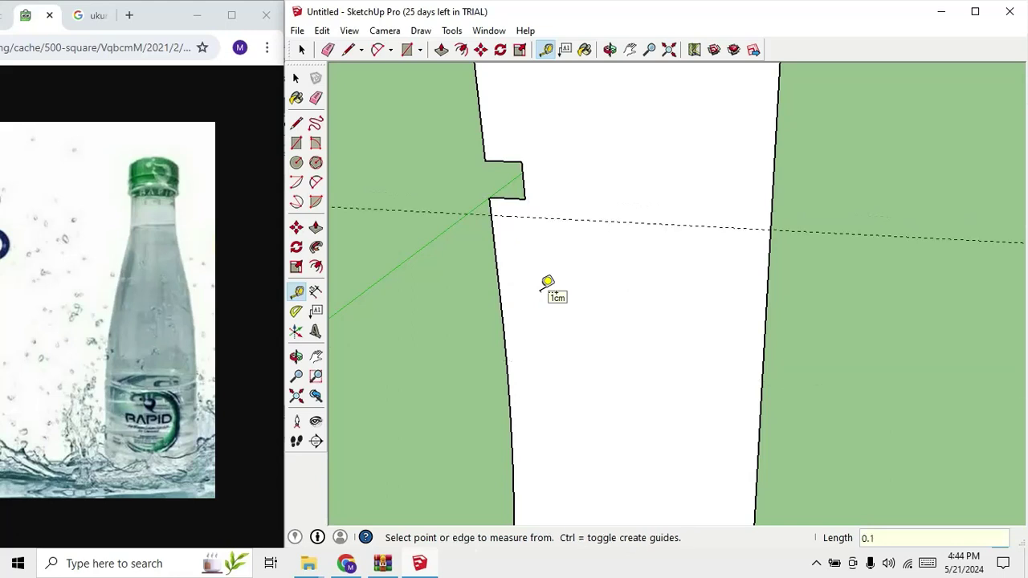
scroll(534, 168, "down", 1)
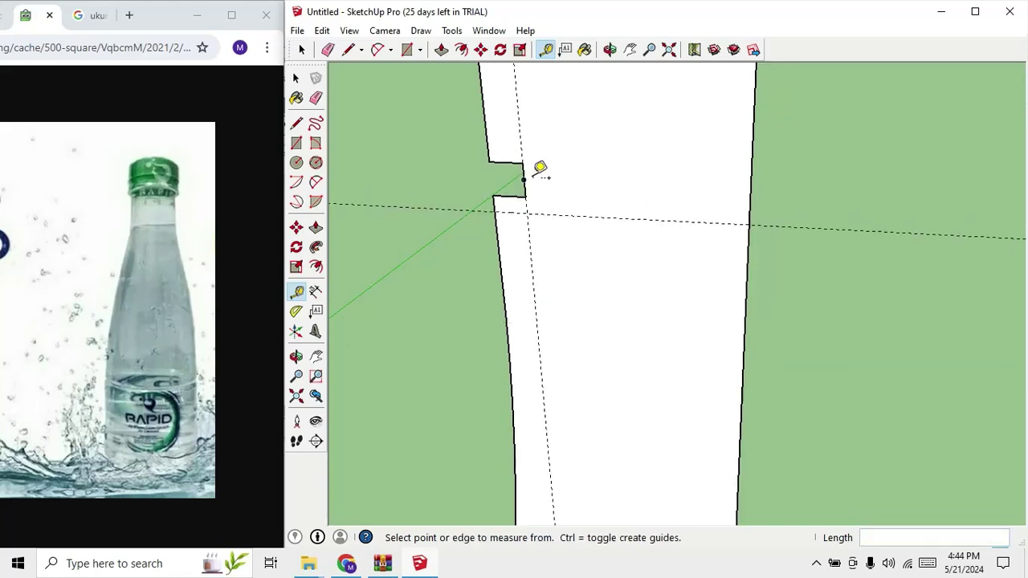
scroll(513, 209, "up", 2)
key("l")
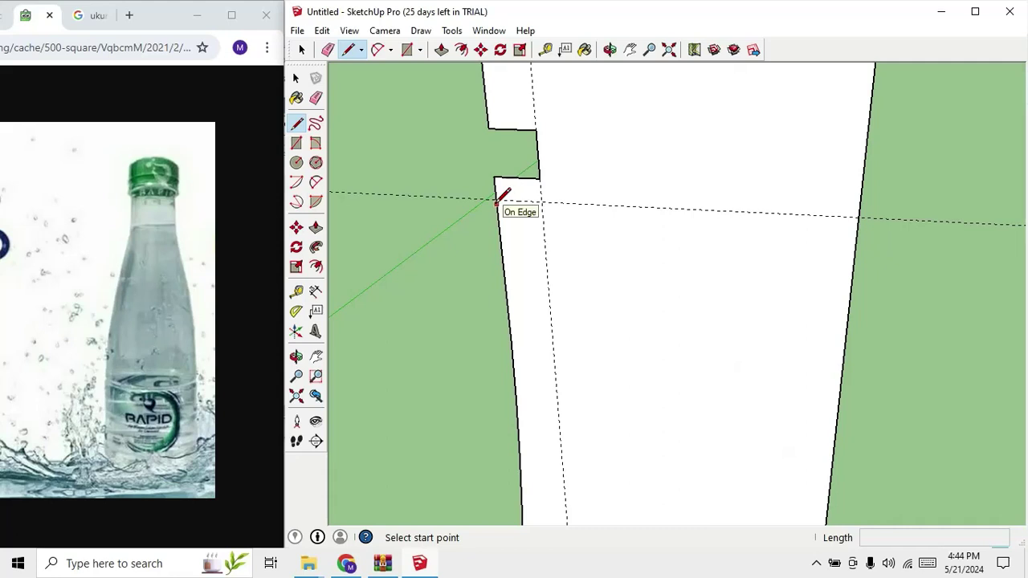
left_click(495, 199)
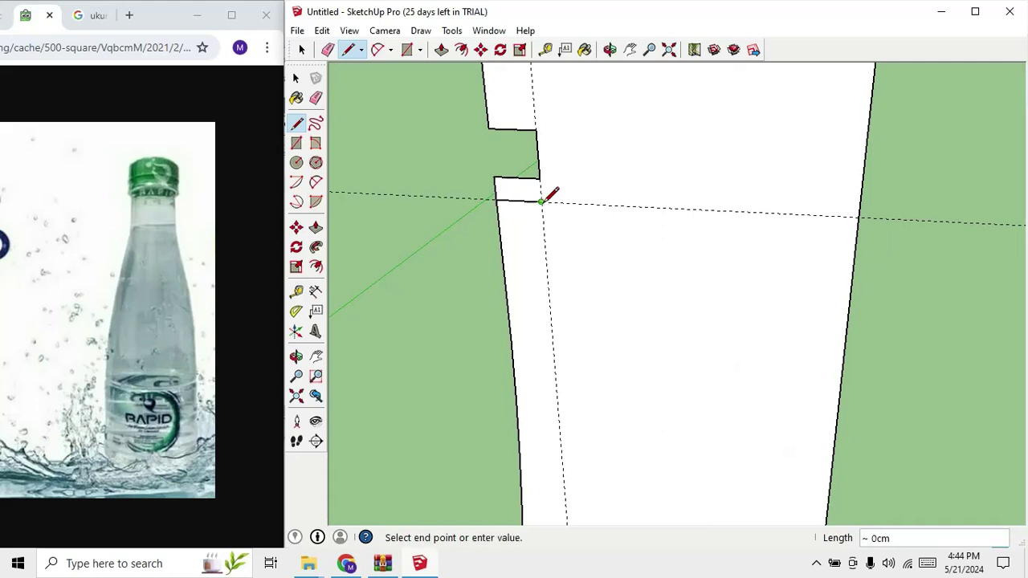
key("a")
left_click(541, 200)
scroll(543, 205, "down", 5)
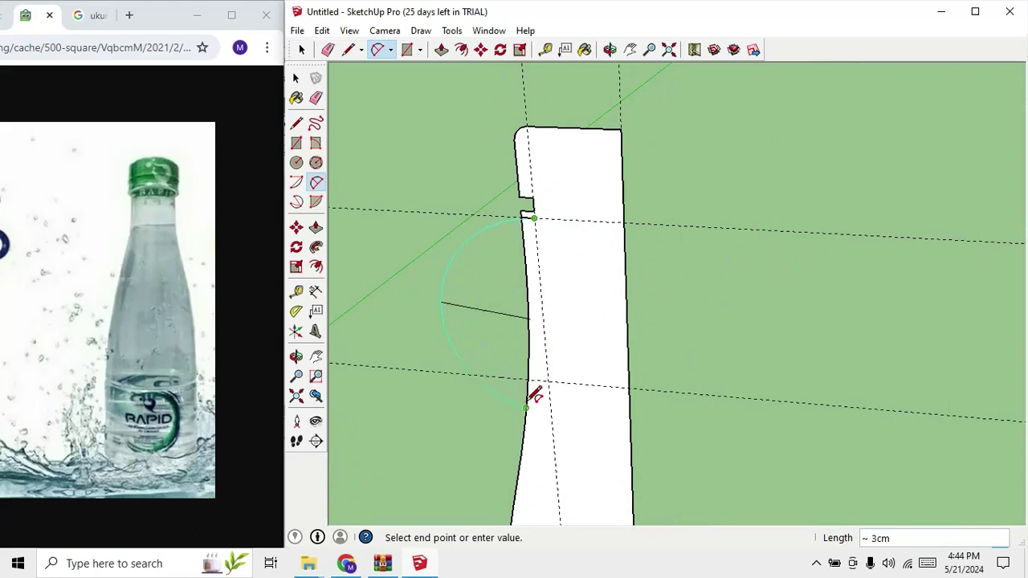
Complete the inward-bending neck curve and erase the straight edge beside it.
left_click(528, 376)
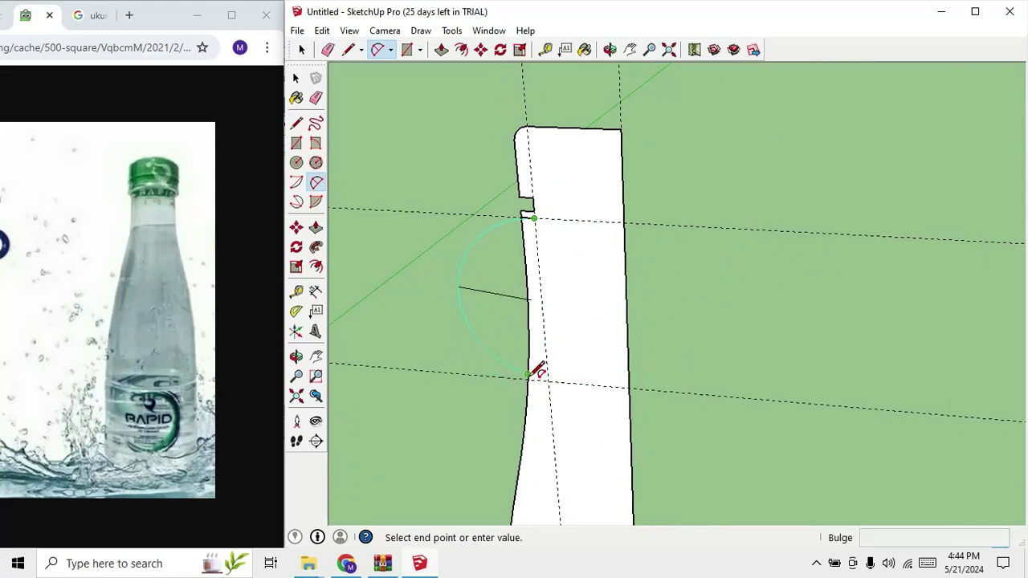
scroll(534, 241, "up", 4)
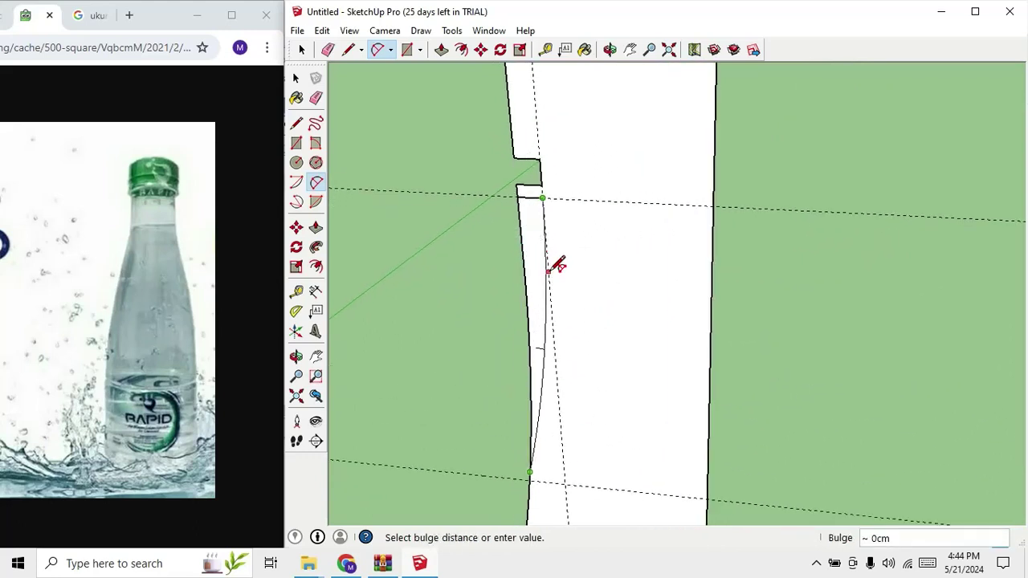
left_click(548, 271)
key("e")
left_click(518, 241)
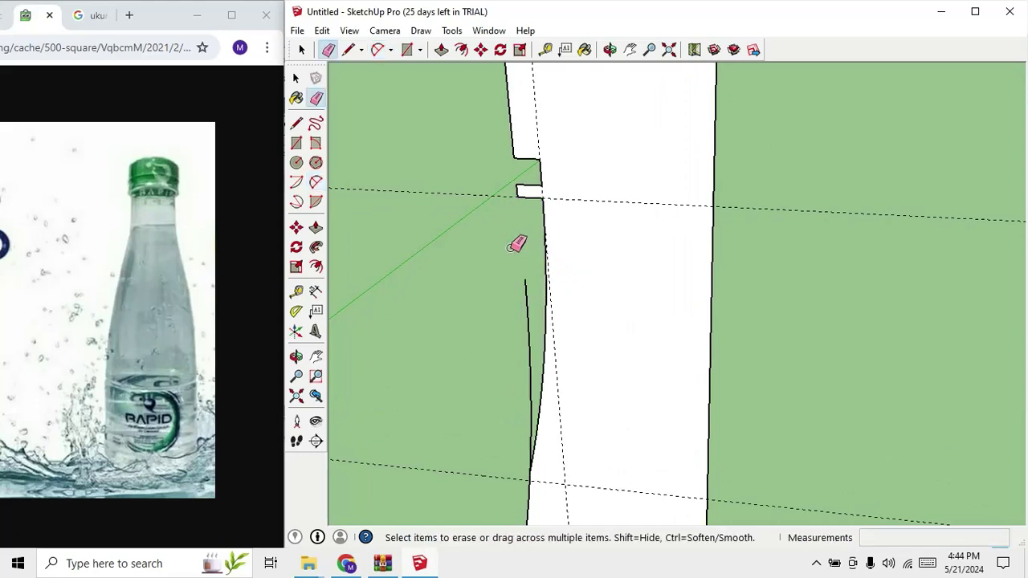
scroll(519, 241, "down", 3)
scroll(532, 294, "down", 2)
scroll(539, 367, "up", 2)
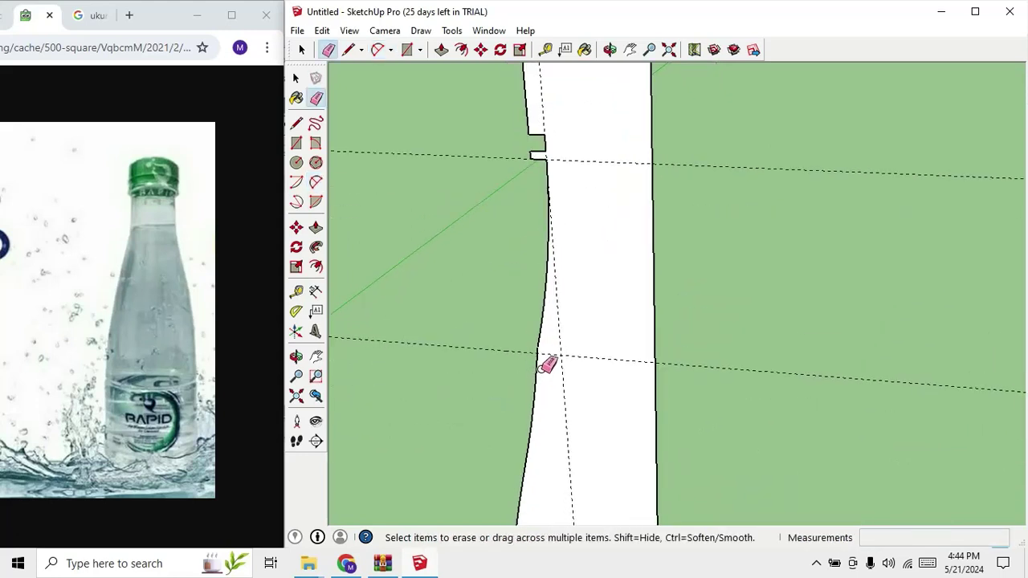
scroll(566, 241, "down", 2)
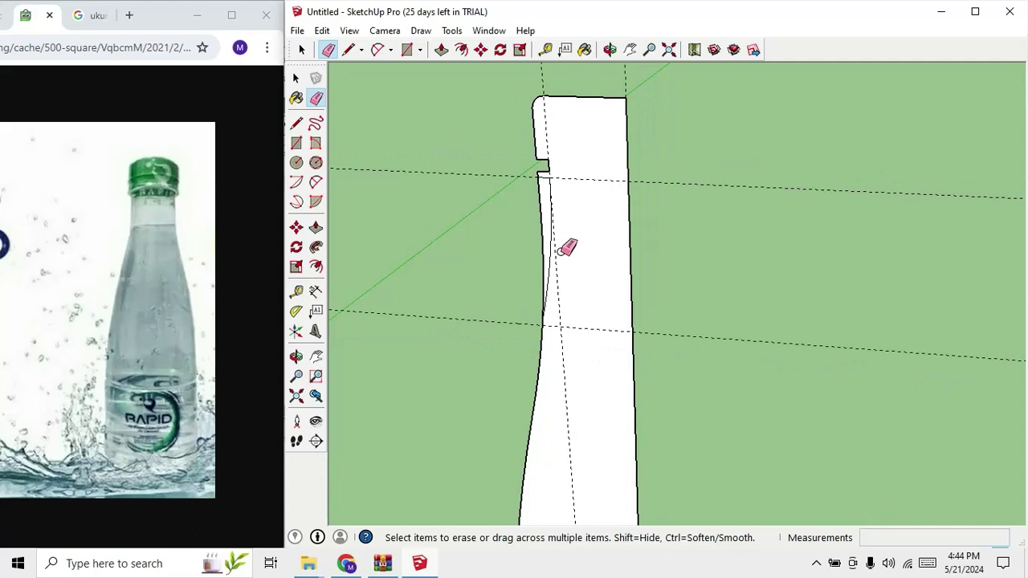
scroll(560, 217, "up", 1)
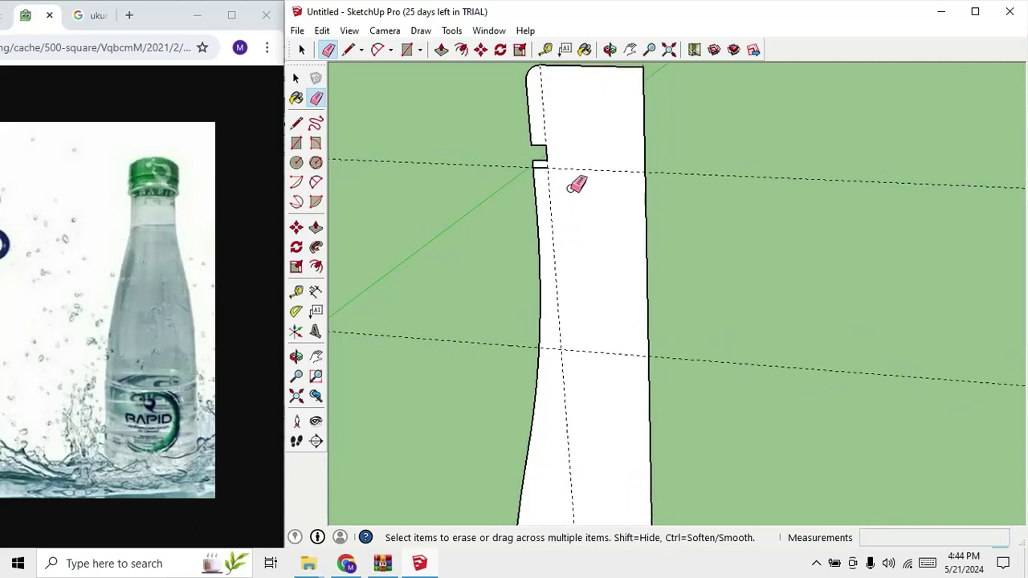
Start an arc at the neck corner, then erase the short stray edges along the curved side.
key("a")
scroll(546, 169, "down", 1)
left_click(546, 169)
scroll(553, 222, "down", 1)
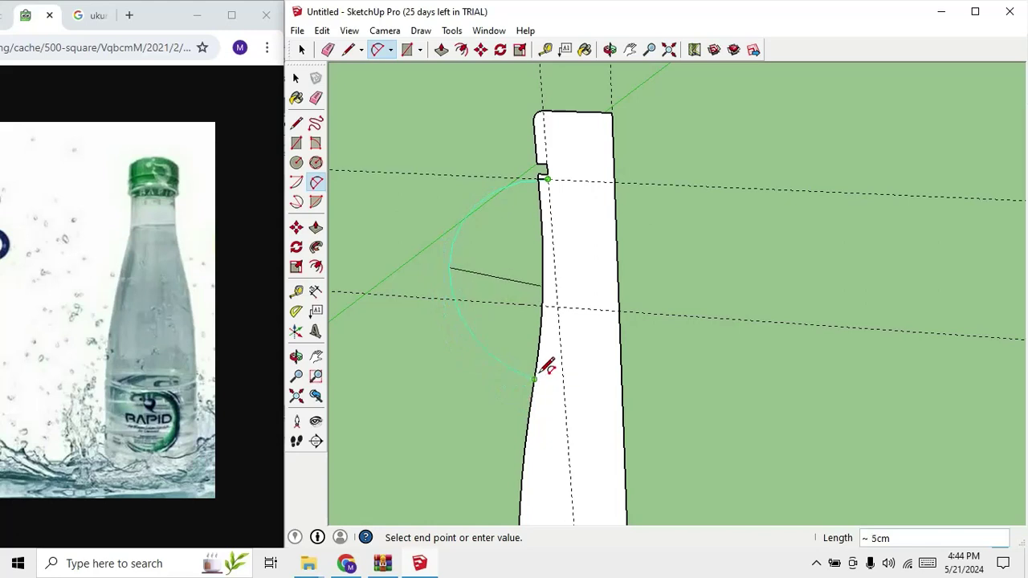
scroll(565, 302, "up", 2)
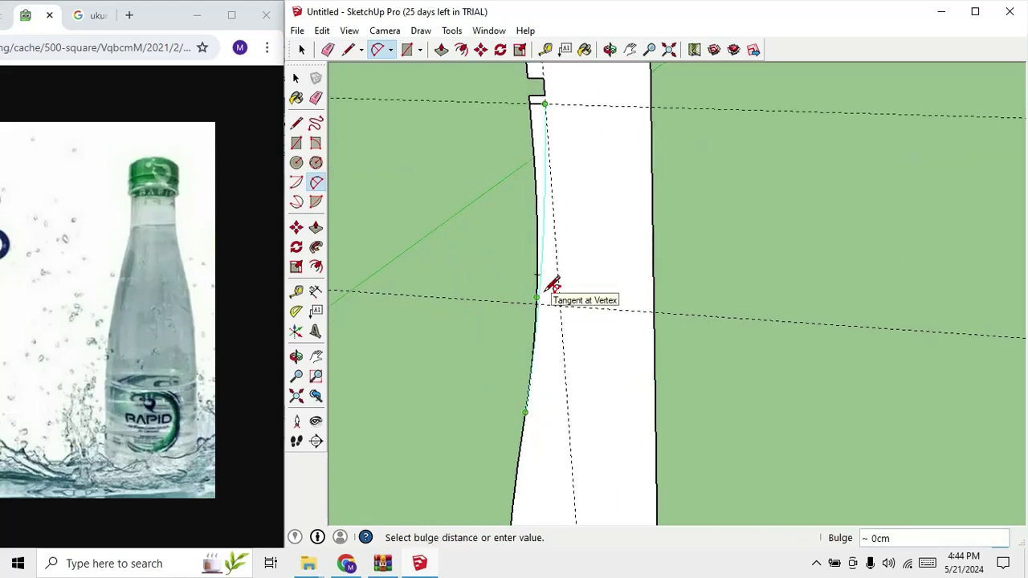
key("e")
left_click(536, 224)
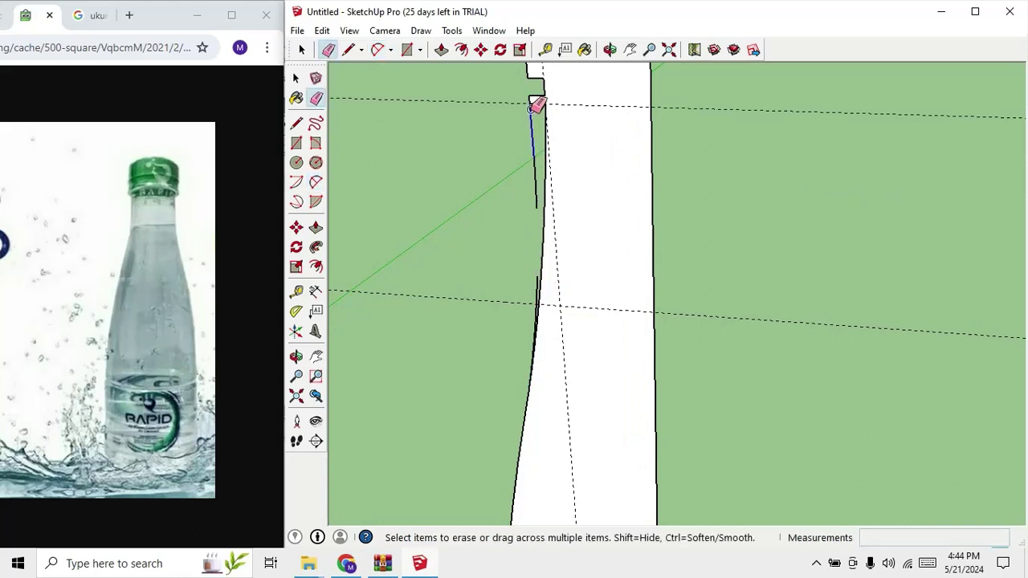
left_click_drag(536, 104, 536, 158)
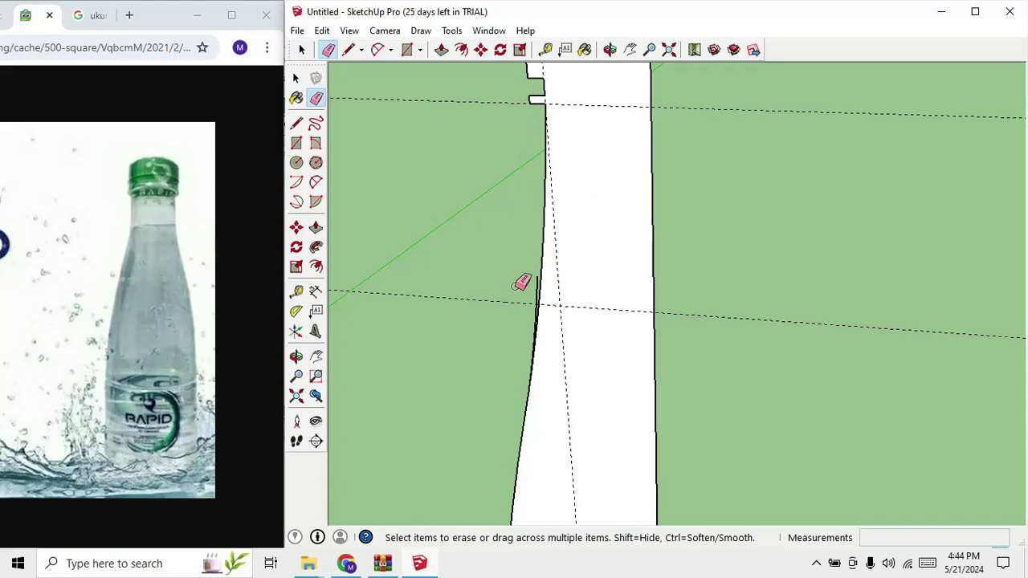
scroll(530, 305, "up", 5)
scroll(559, 348, "down", 2)
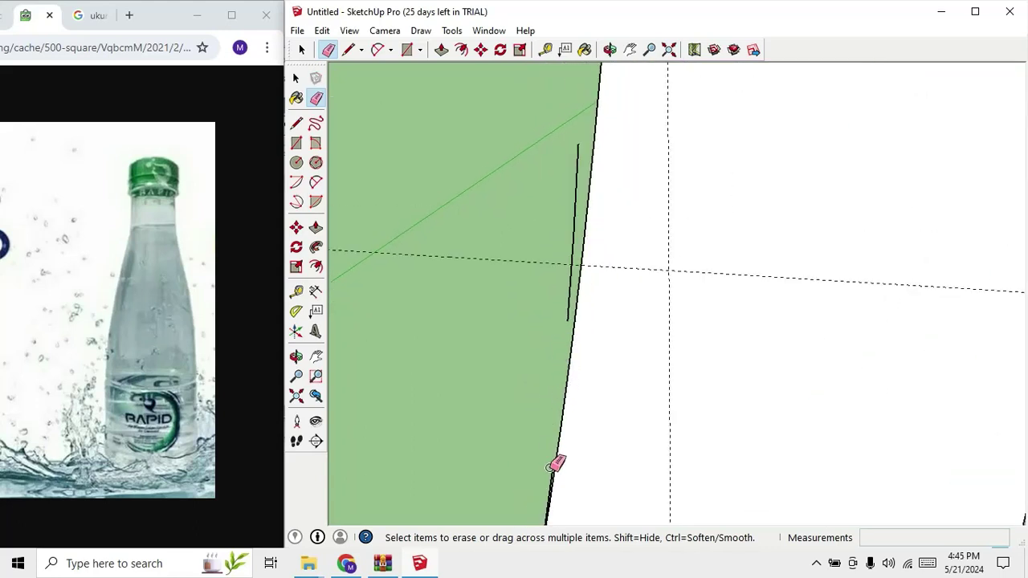
left_click_drag(564, 311, 559, 291)
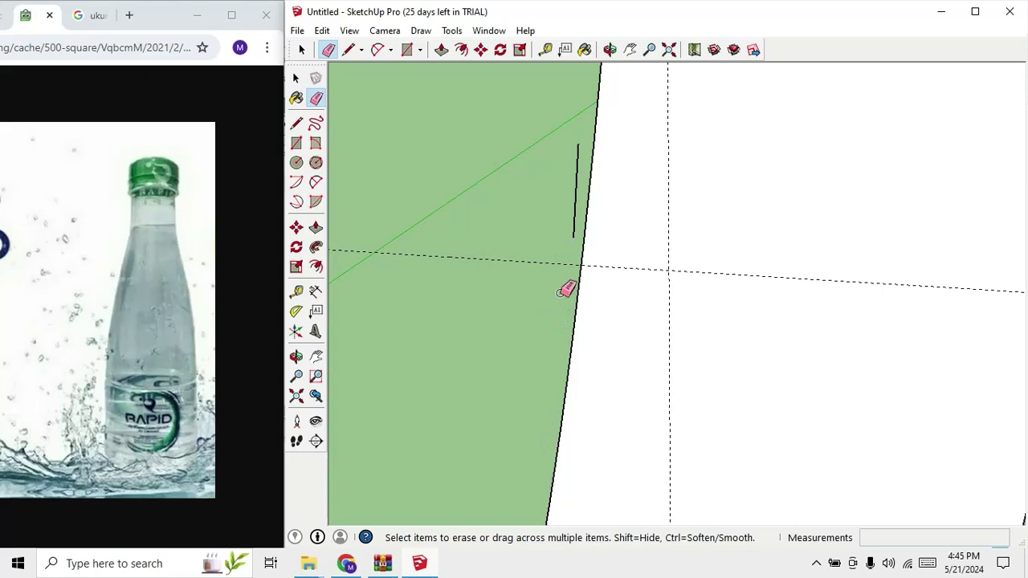
left_click_drag(567, 250, 578, 225)
scroll(535, 179, "down", 3)
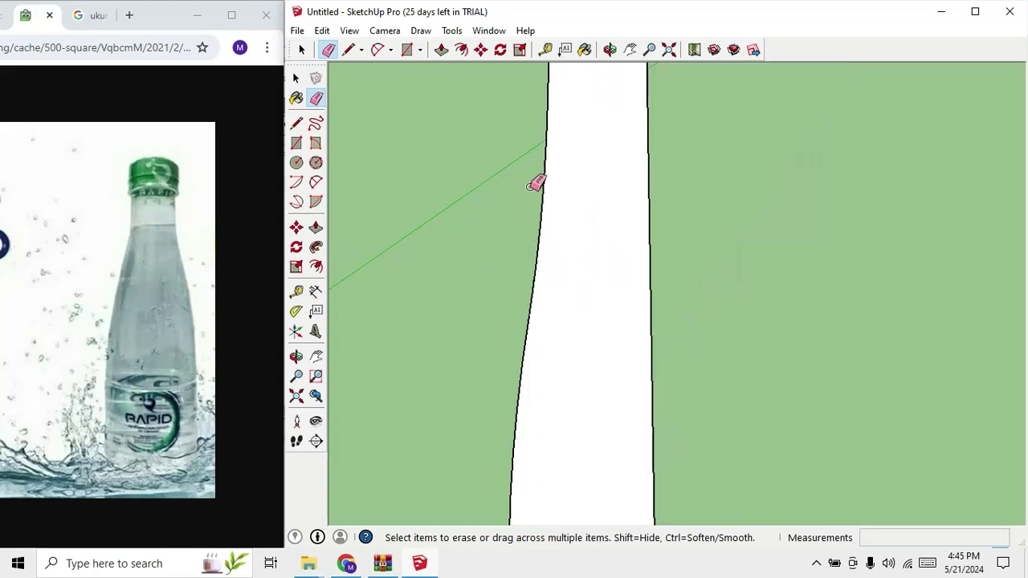
scroll(563, 244, "down", 2)
scroll(560, 120, "down", 3)
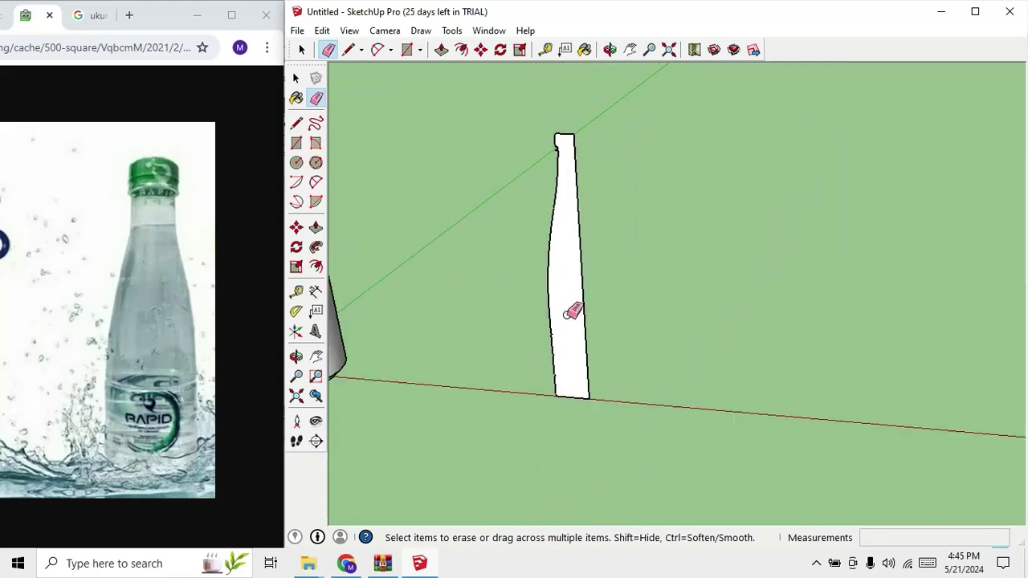
scroll(578, 378, "up", 3)
scroll(578, 406, "up", 1)
scroll(583, 383, "up", 2)
scroll(592, 429, "up", 1)
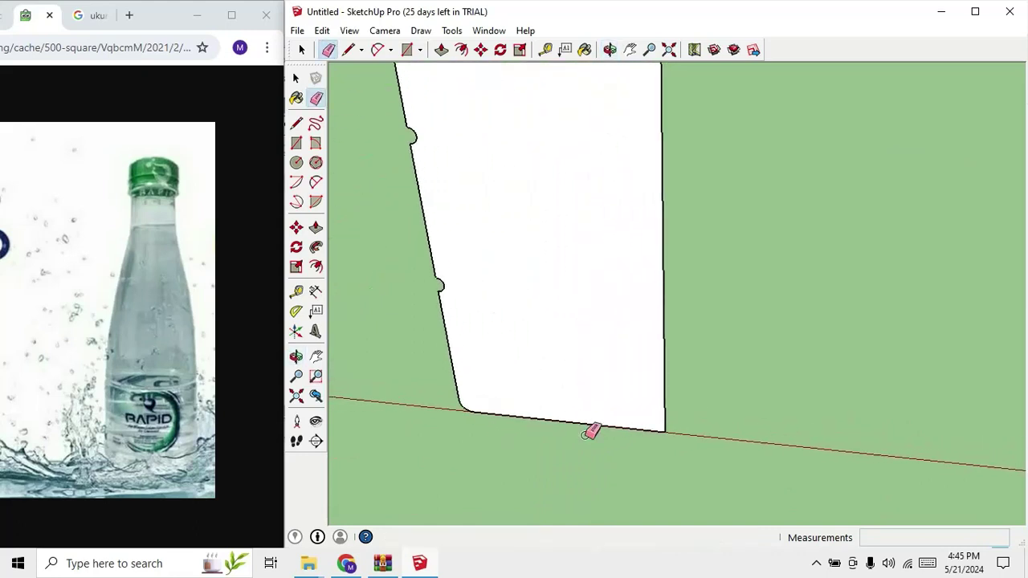
Draw a circle centred on the profile's bottom corner and delete its face, keeping the outline.
key("c")
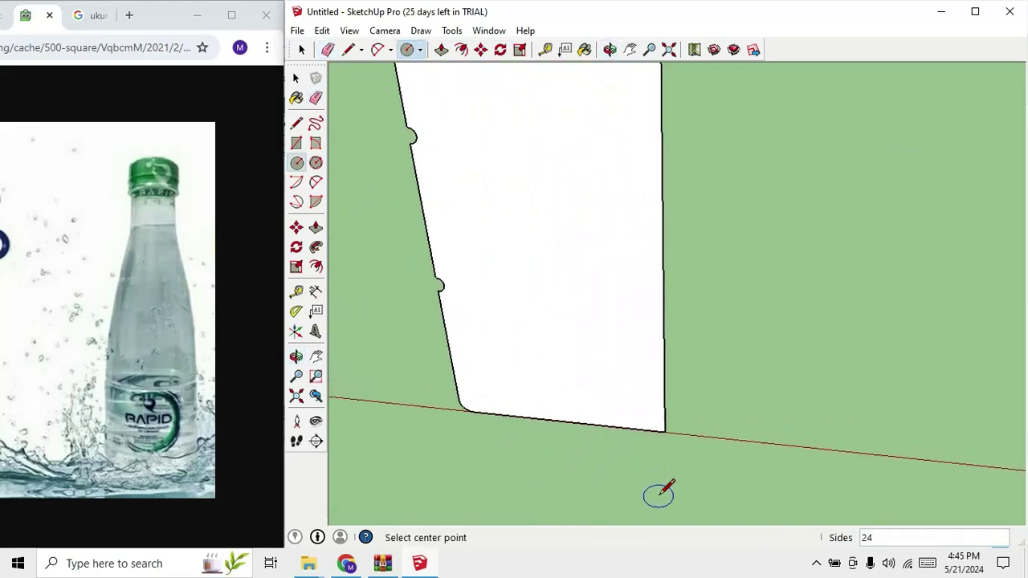
left_click(665, 432)
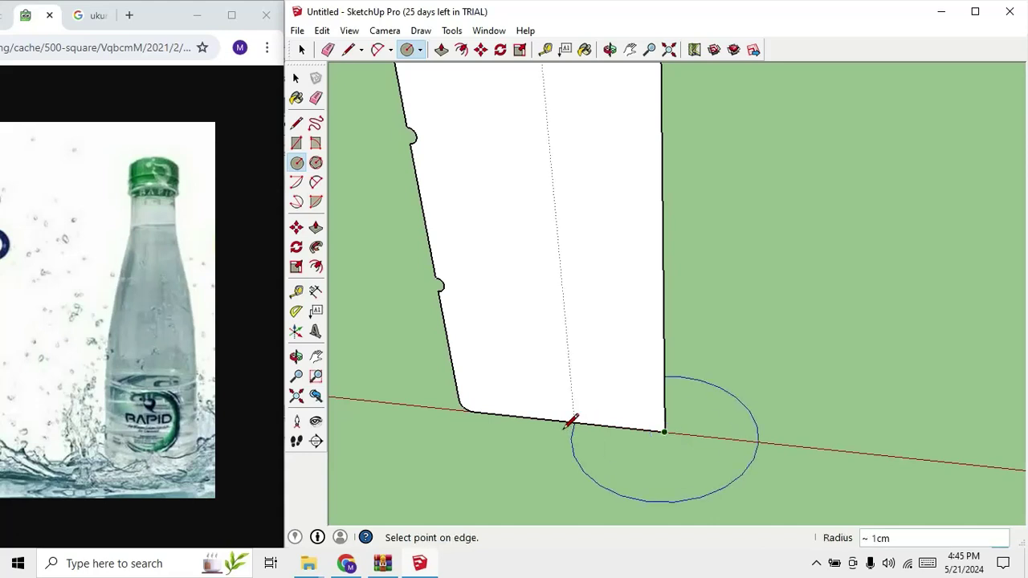
left_click(474, 412)
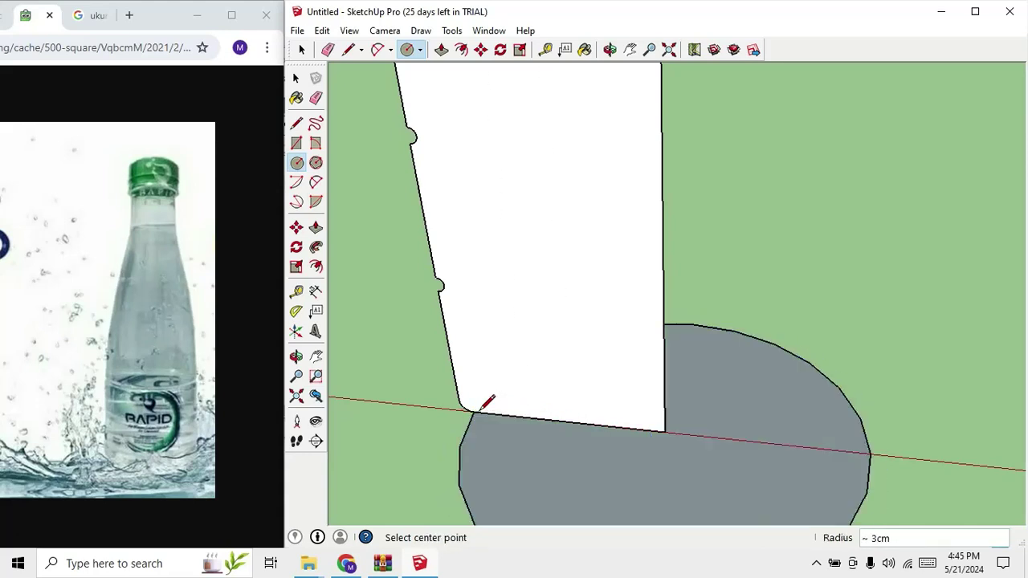
scroll(481, 346, "down", 3)
key("space")
key("Delete")
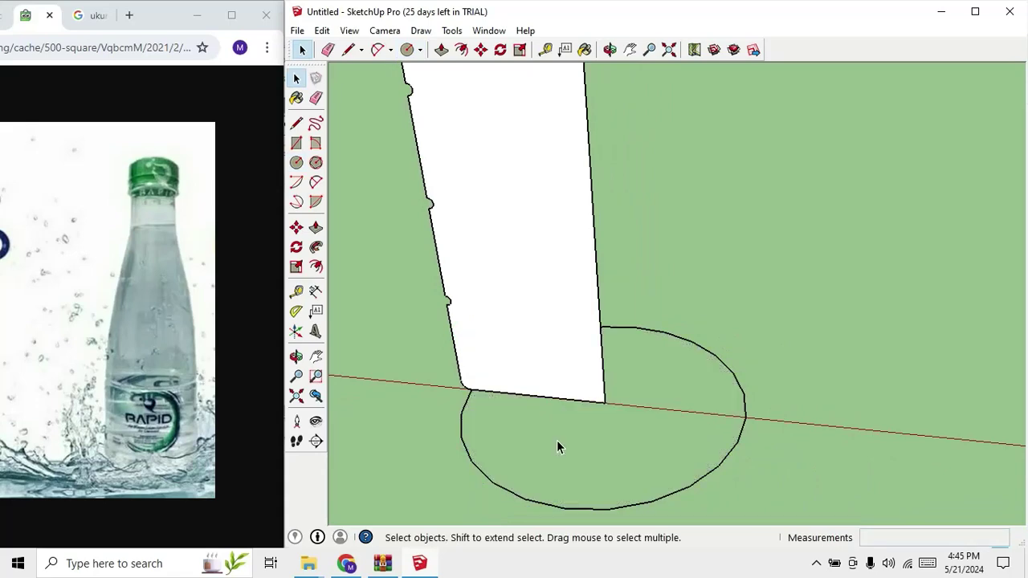
Select the profile face and the circle outline, then apply Follow Me.
left_click(546, 367)
scroll(545, 370, "down", 1)
scroll(545, 370, "down", 1)
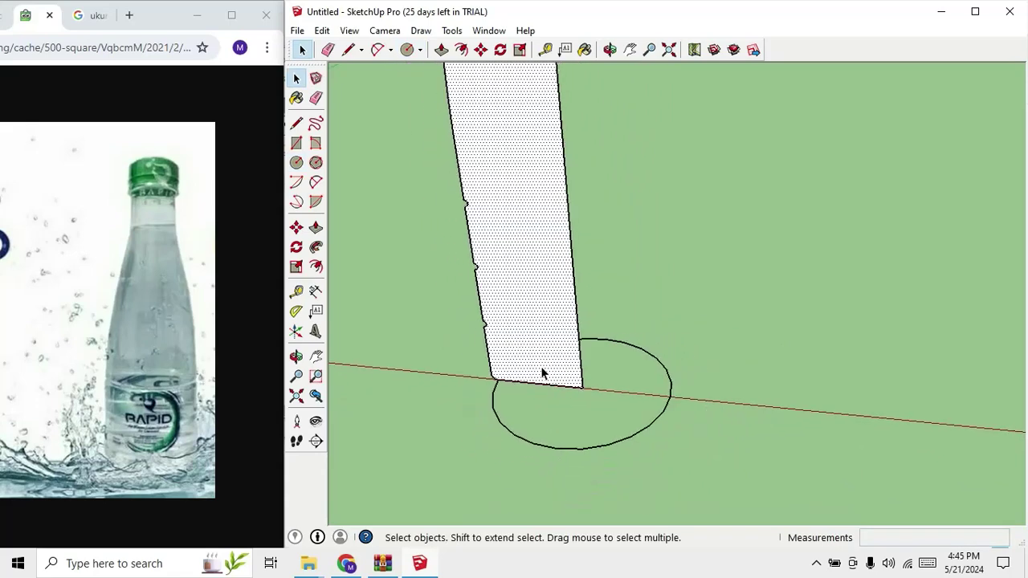
left_click(512, 432)
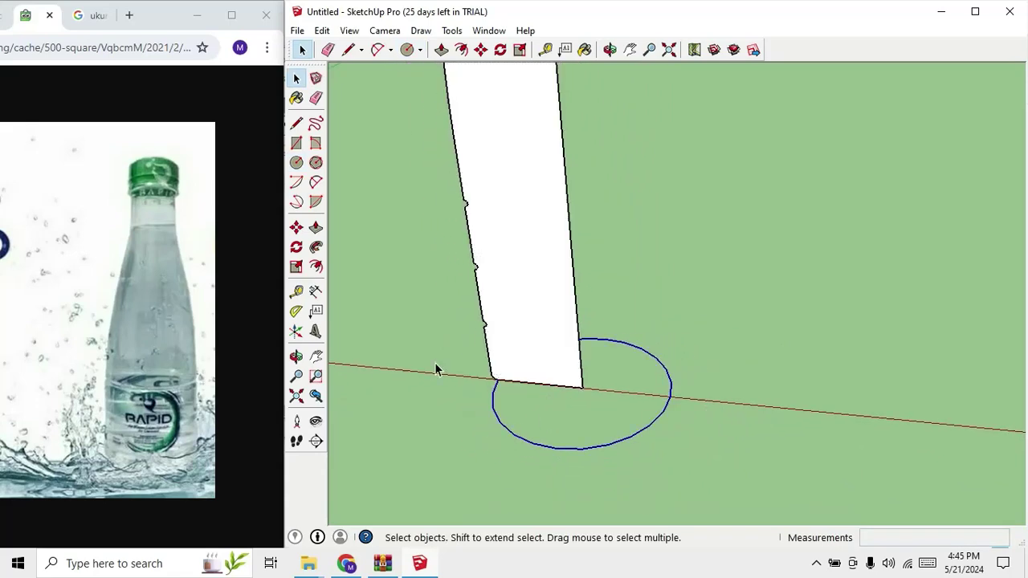
left_click(316, 246)
Finish sweeping the profile into the bottle and orbit to view it beside the can.
left_click(523, 353)
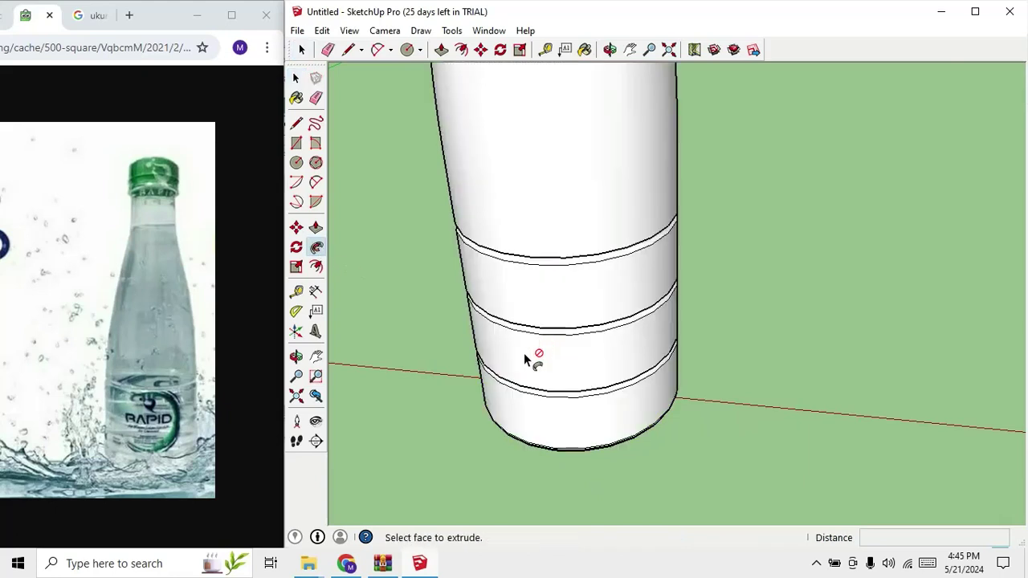
scroll(574, 405, "down", 3)
scroll(577, 411, "down", 2)
mouse_move(577, 410)
middle_mouse_down()
mouse_move(669, 294)
mouse_move(772, 207)
middle_mouse_up()
scroll(579, 128, "up", 2)
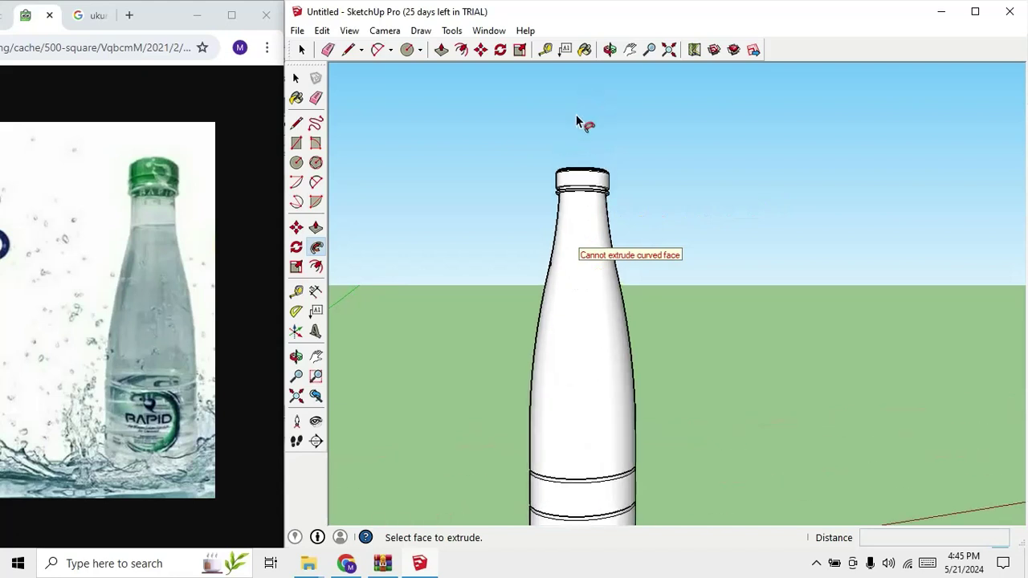
scroll(582, 196, "up", 2)
scroll(583, 190, "up", 1)
scroll(590, 165, "down", 3)
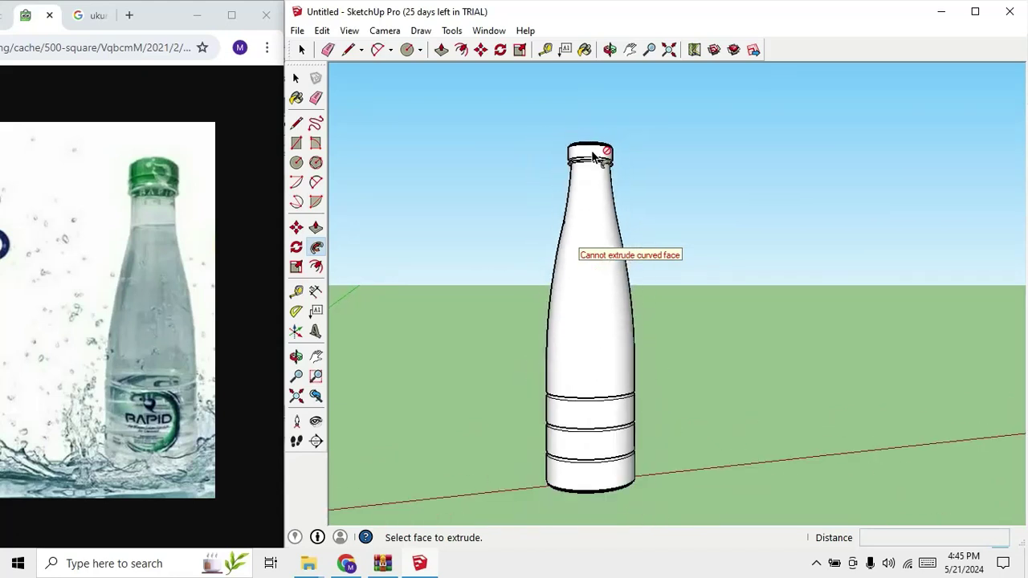
scroll(575, 487, "up", 2)
scroll(590, 464, "up", 2)
scroll(590, 464, "up", 1)
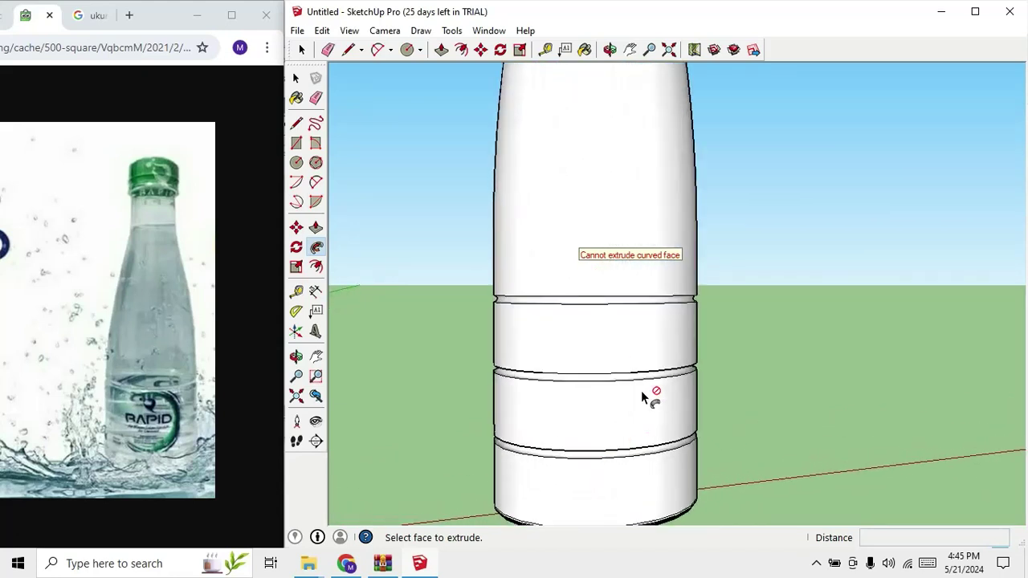
scroll(635, 402, "down", 2)
scroll(650, 421, "down", 2)
scroll(649, 420, "down", 2)
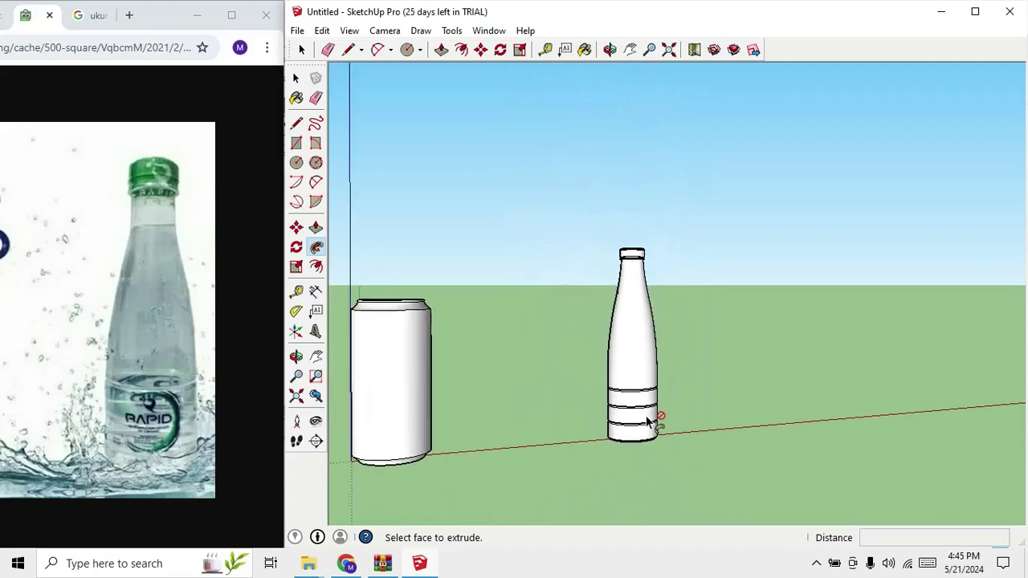
mouse_move(648, 420)
middle_mouse_down()
mouse_move(561, 450)
mouse_move(672, 474)
middle_mouse_up()
Move the bottle along the red axis to stand beside the can, then deselect it.
left_click(635, 356)
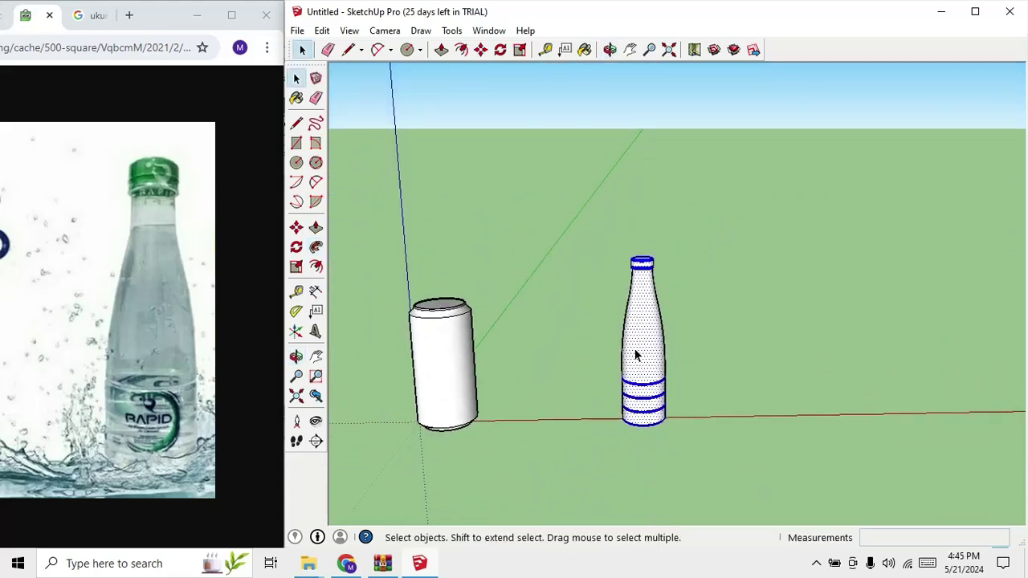
key("m")
left_click(642, 436)
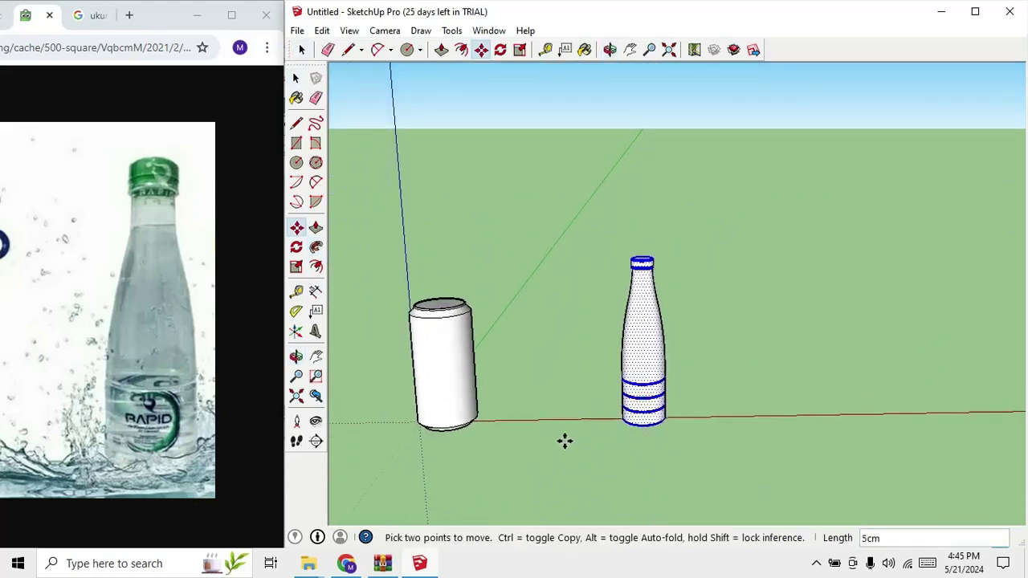
left_click(514, 441)
scroll(413, 390, "up", 3)
scroll(493, 397, "up", 2)
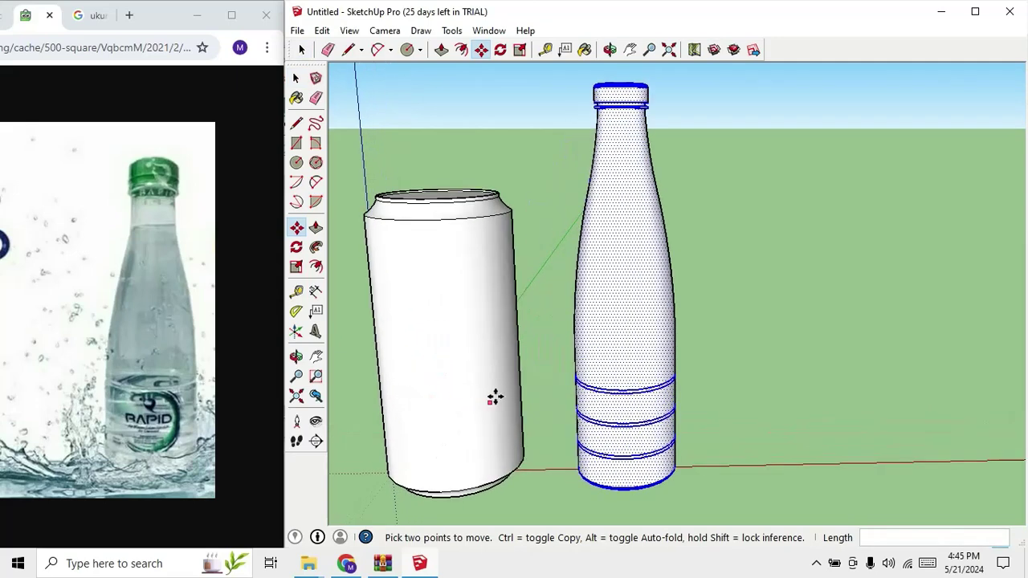
mouse_move(493, 397)
middle_mouse_down()
mouse_move(633, 256)
mouse_move(724, 323)
middle_mouse_up()
left_click(724, 323)
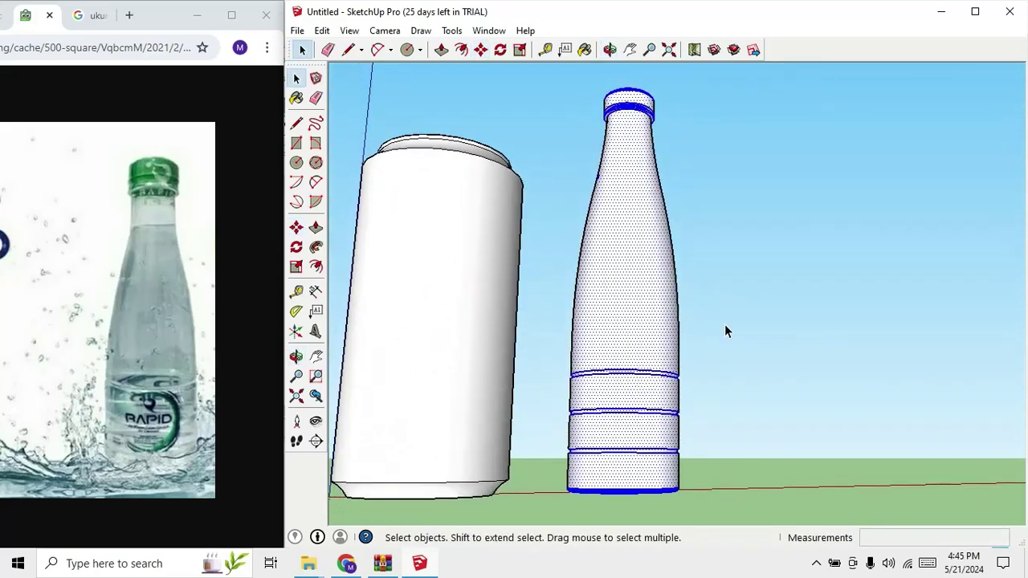
left_click(816, 565)
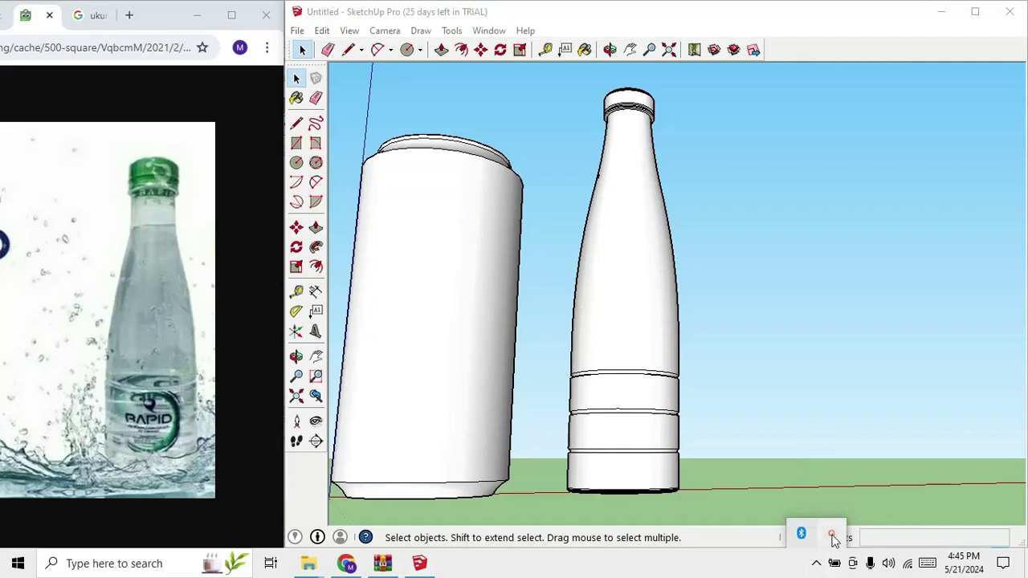